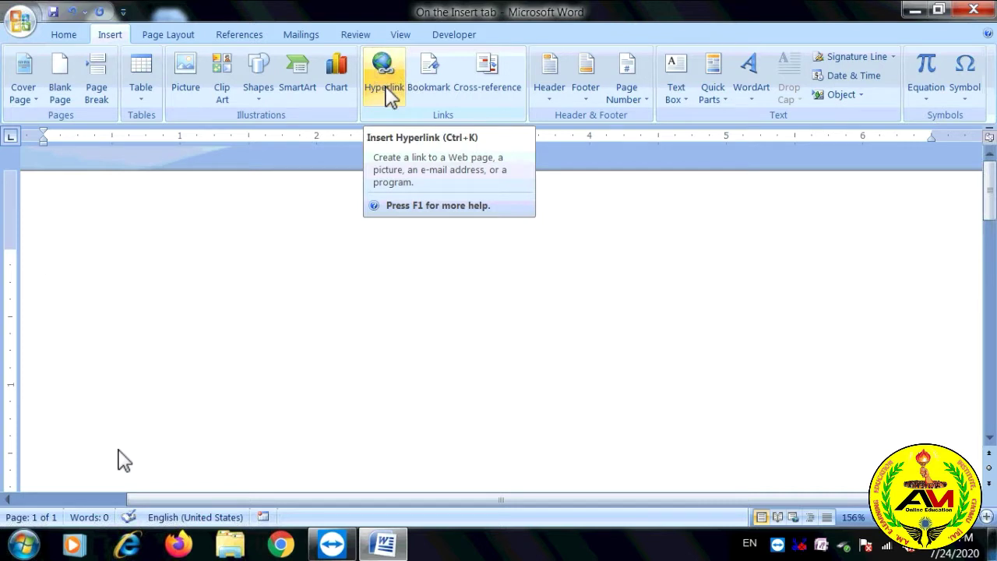
- Insert a hyperlink at the top of the page pointing to the ARYAN.xlsx workbook in My Documents
{"action": "left_click", "coordinate": [389, 78]}
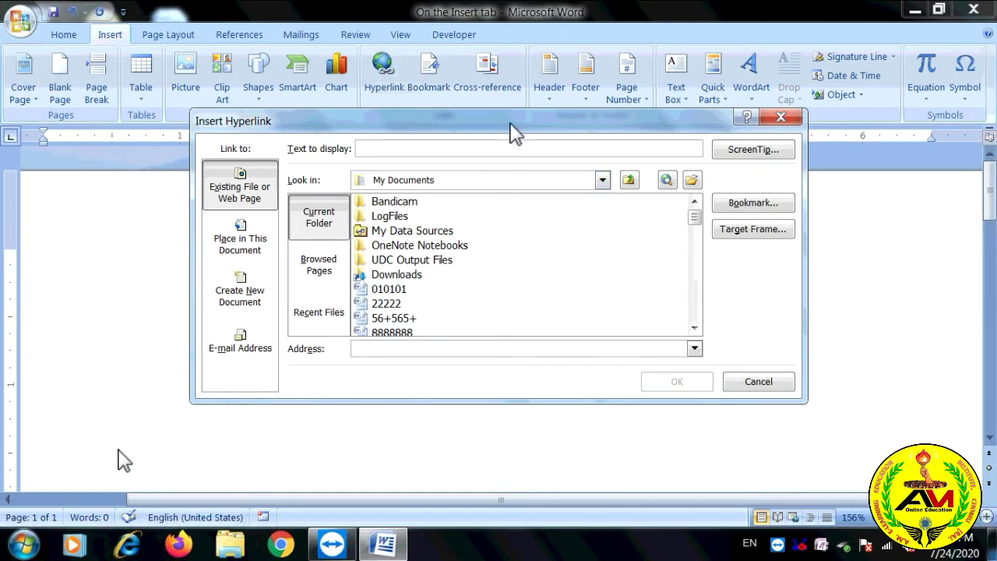
{"action": "left_click_drag", "start_coordinate": [509, 129], "coordinate": [496, 178]}
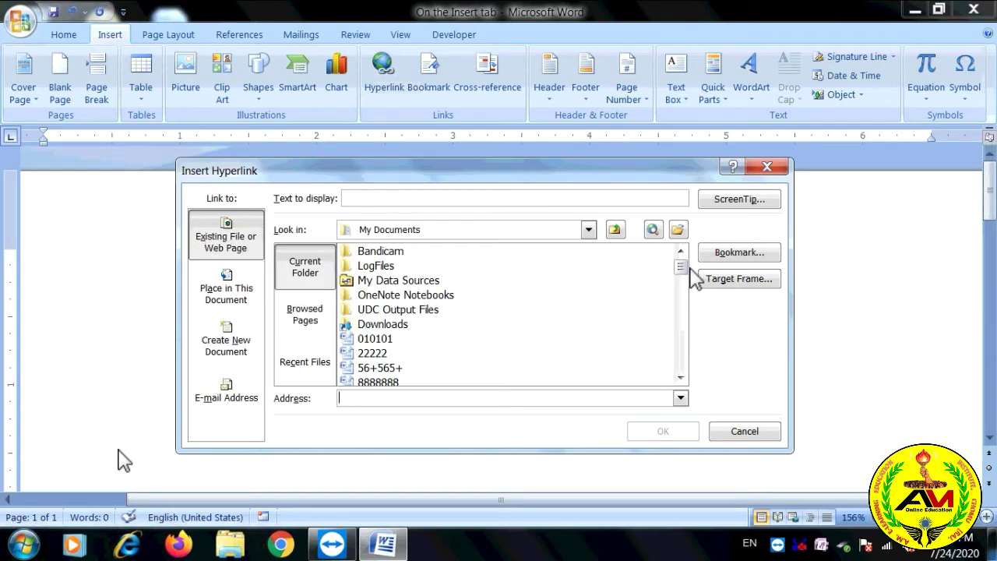
{"action": "left_click_drag", "start_coordinate": [682, 271], "coordinate": [677, 295]}
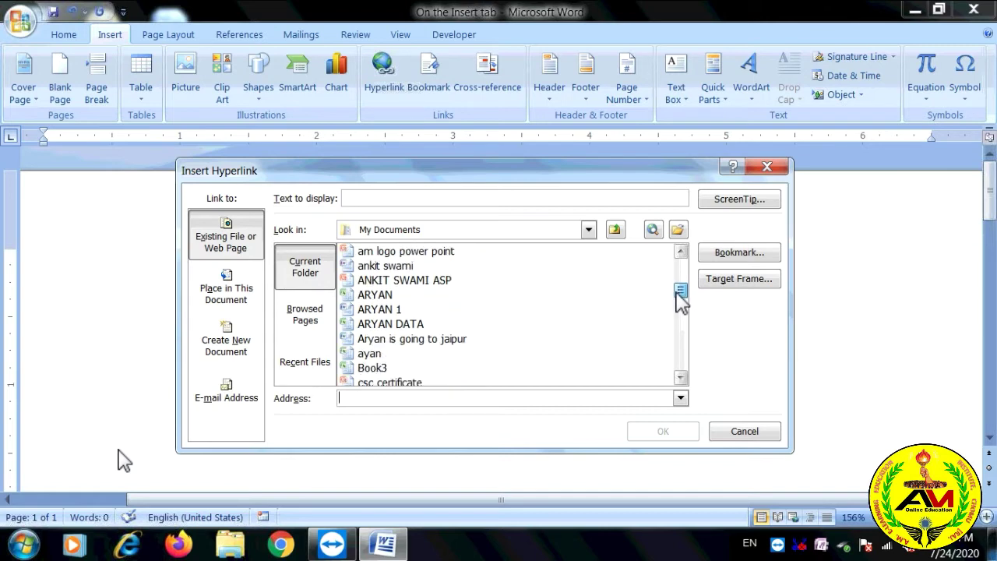
{"action": "left_click", "coordinate": [374, 294]}
{"action": "left_click", "coordinate": [652, 435]}
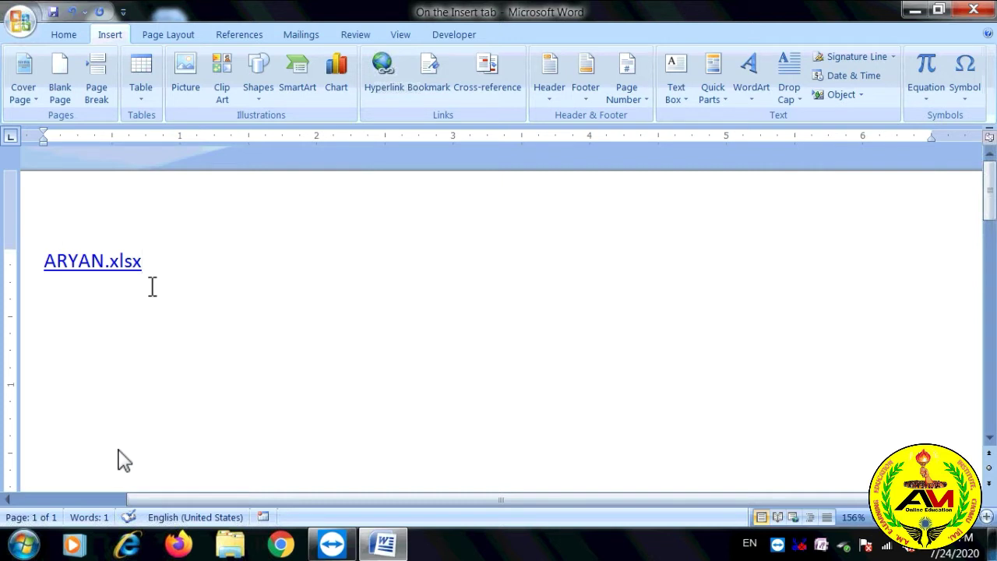
{"action": "mouse_move", "coordinate": [97, 269]}
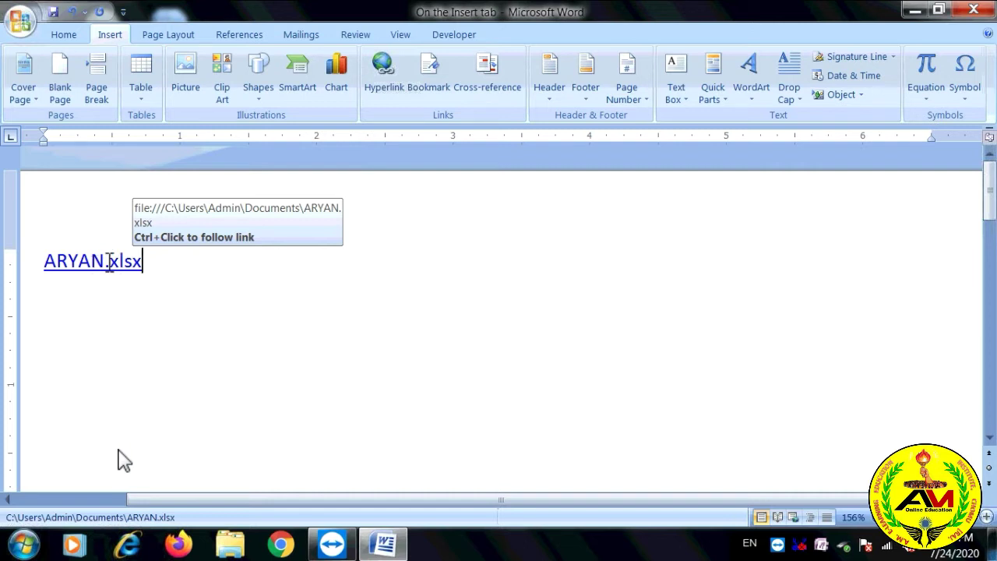
{"action": "right_click", "coordinate": [105, 263]}
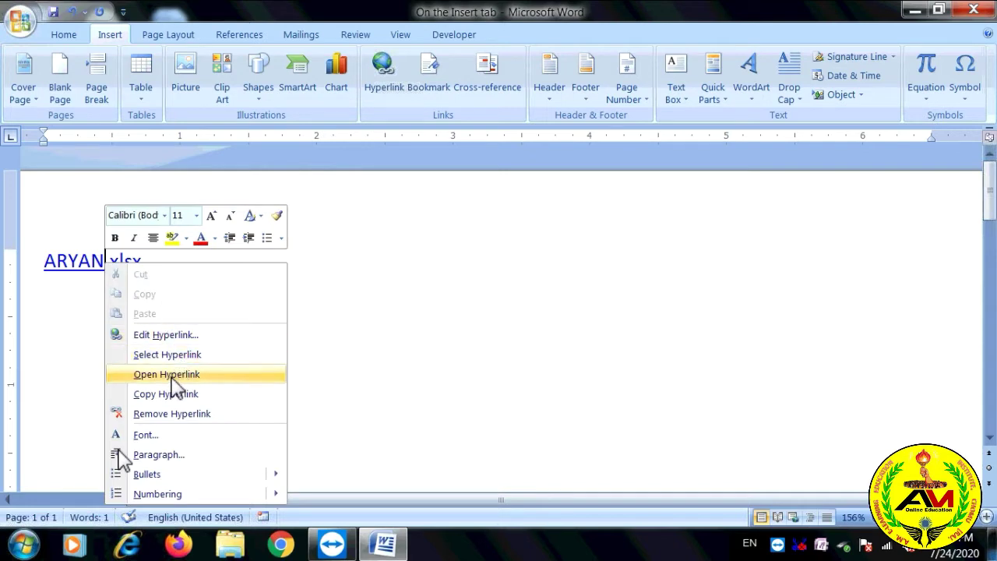
{"action": "left_click", "coordinate": [171, 376]}
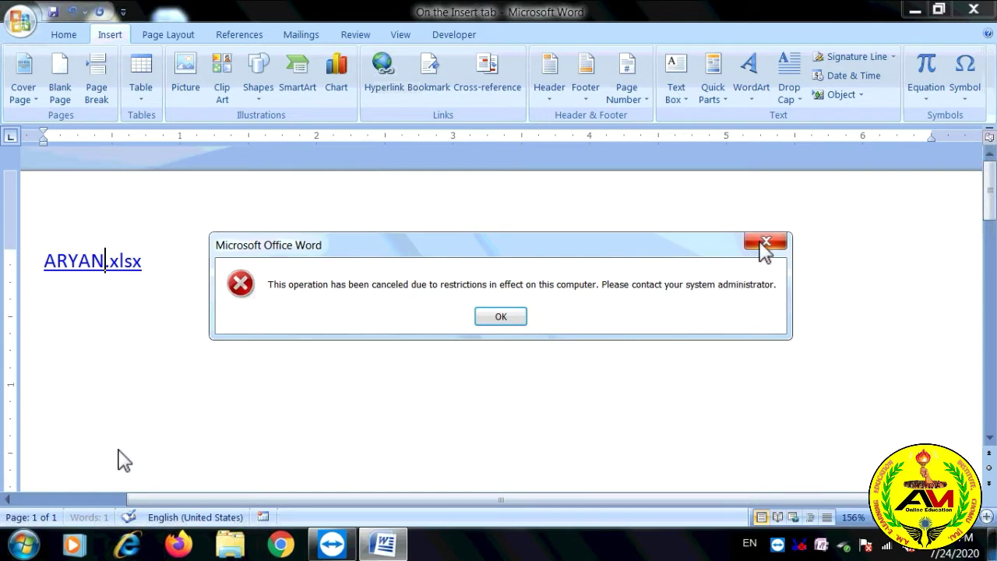
{"action": "left_click", "coordinate": [765, 243]}
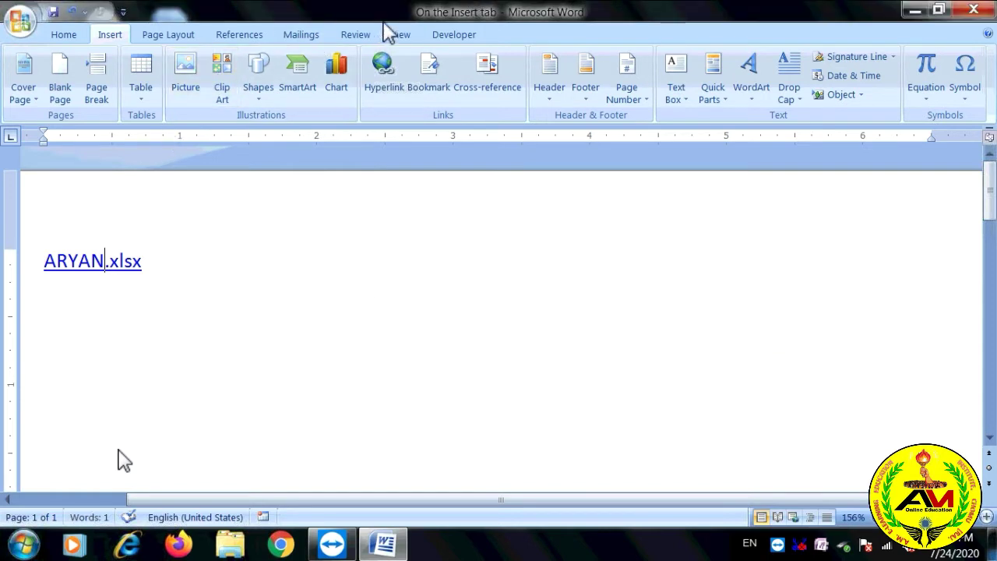
{"action": "left_click", "coordinate": [382, 68]}
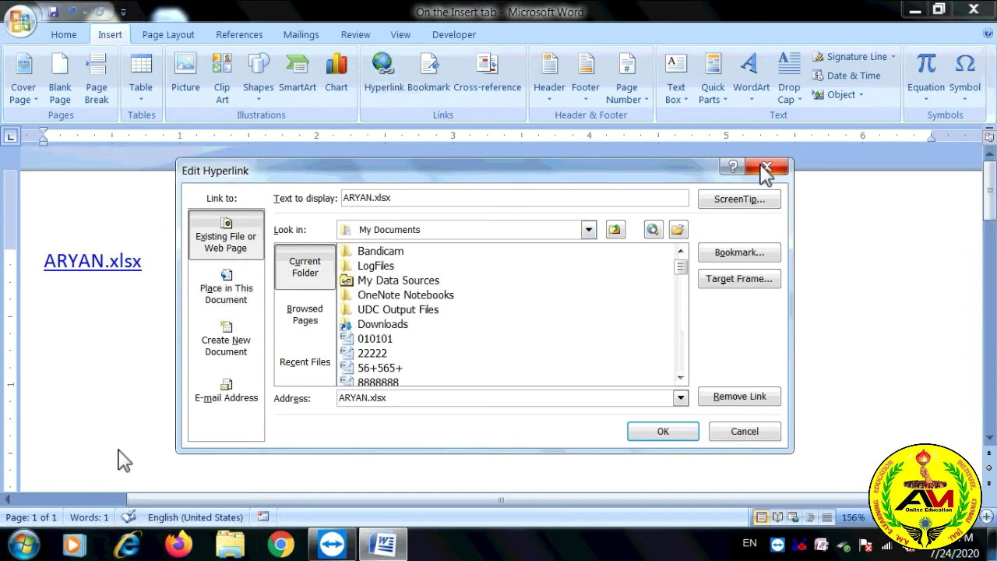
{"action": "left_click", "coordinate": [765, 168]}
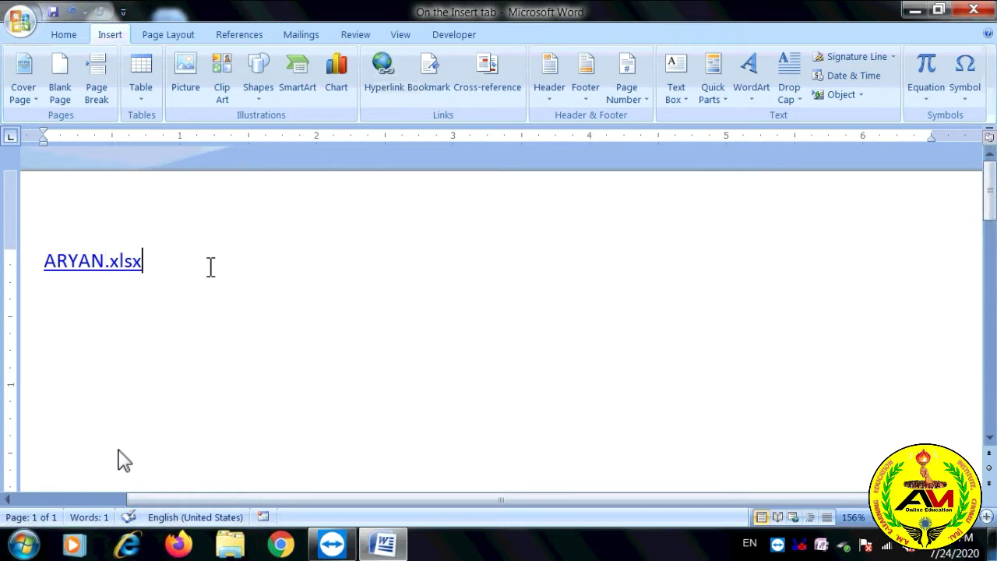
{"action": "left_click_drag", "start_coordinate": [144, 261], "coordinate": [7, 278]}
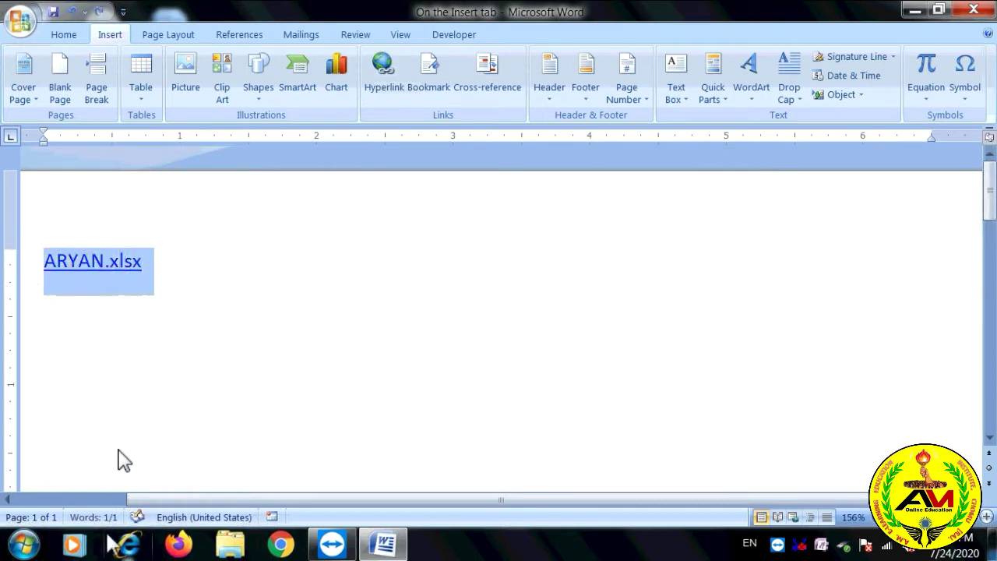
- Replace the hyperlink with three lines: MS POWER POINT, MS EXCEL and MS WORD
{"action": "key", "text": "Delete"}
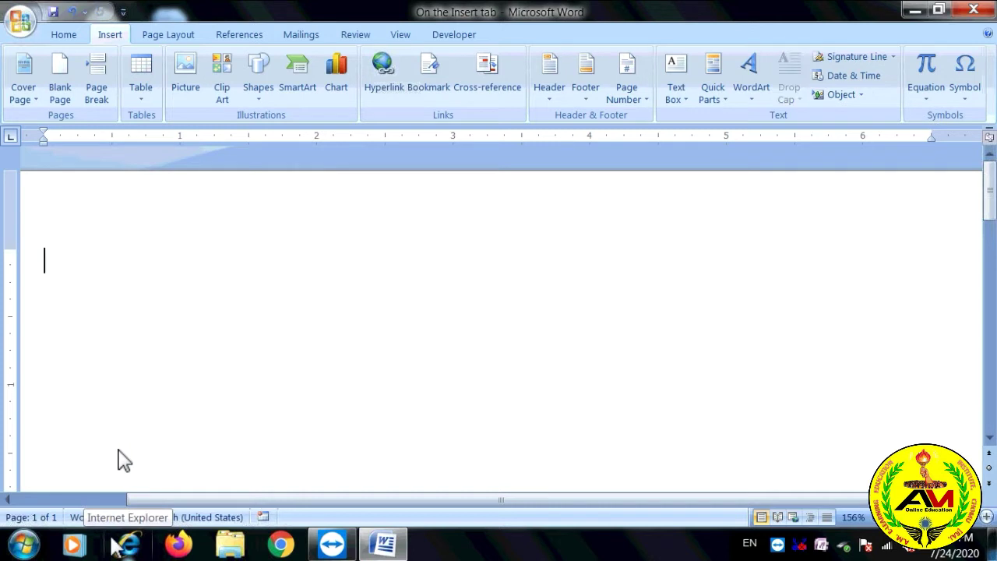
{"action": "type", "text": "MS"}
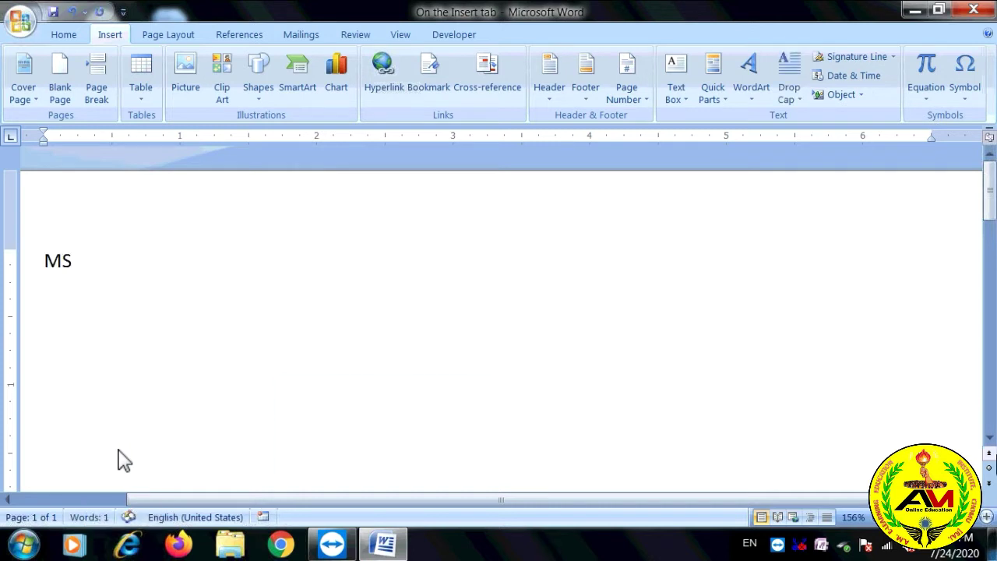
{"action": "type", "text": " POWER P"}
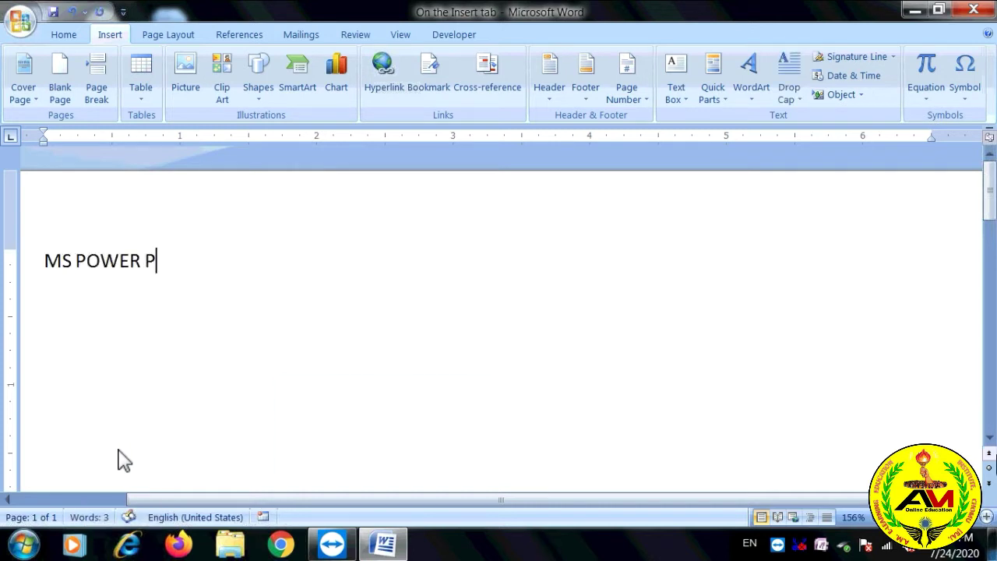
{"action": "type", "text": "OINT"}
{"action": "key", "text": "Return"}
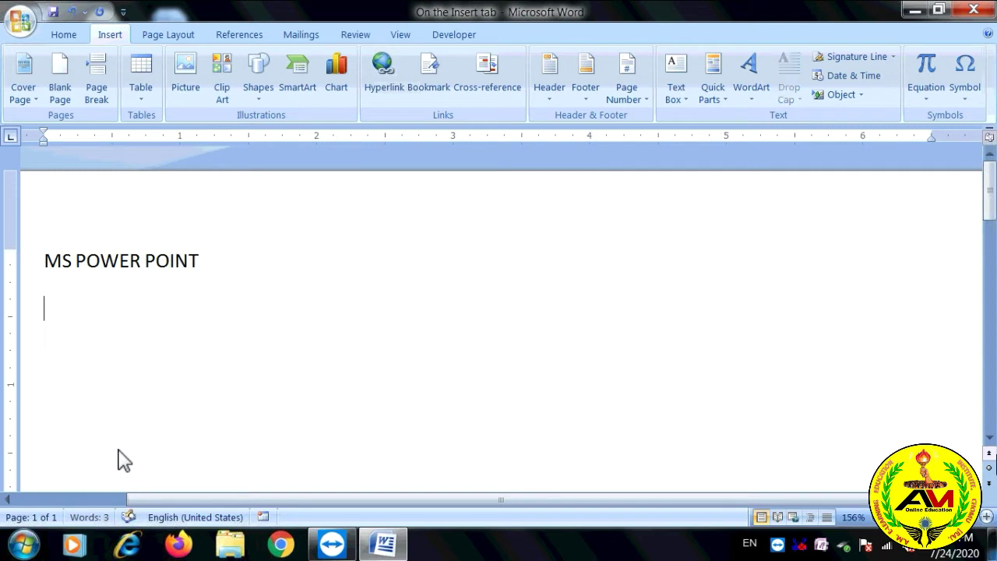
{"action": "type", "text": "MS EXC"}
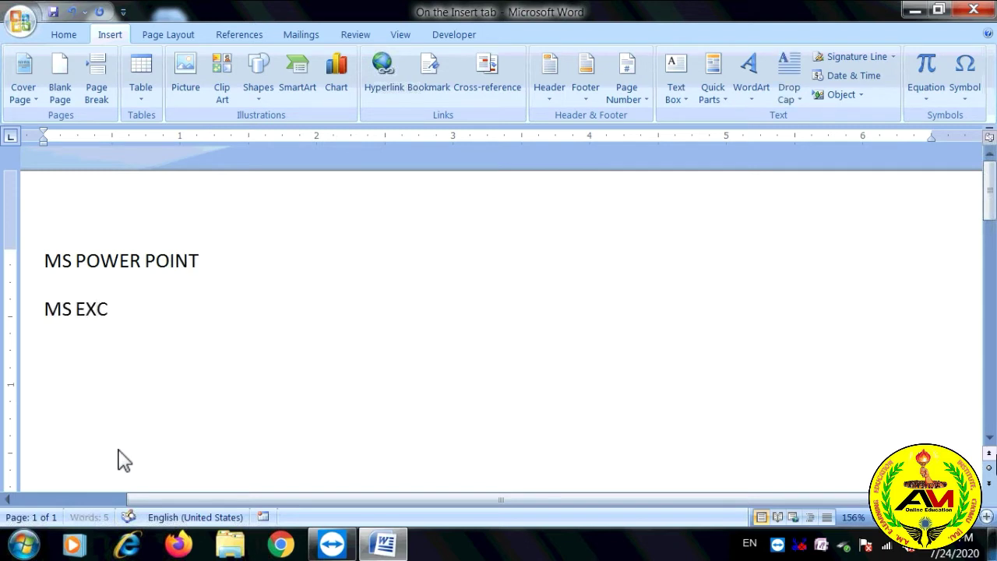
{"action": "type", "text": "EL"}
{"action": "key", "text": "Return"}
{"action": "type", "text": "MS"}
{"action": "type", "text": " WORD"}
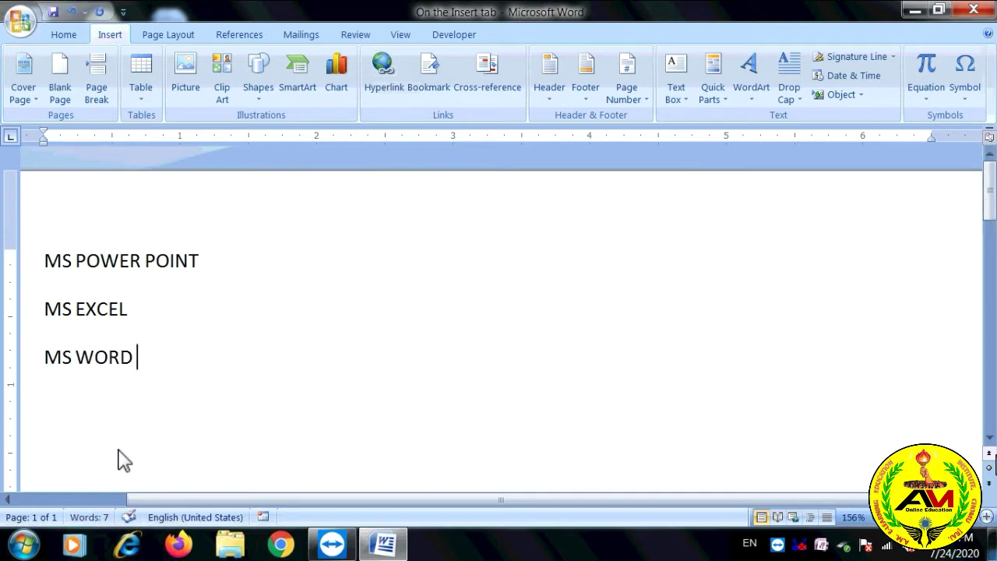
{"action": "key", "text": "Return"}
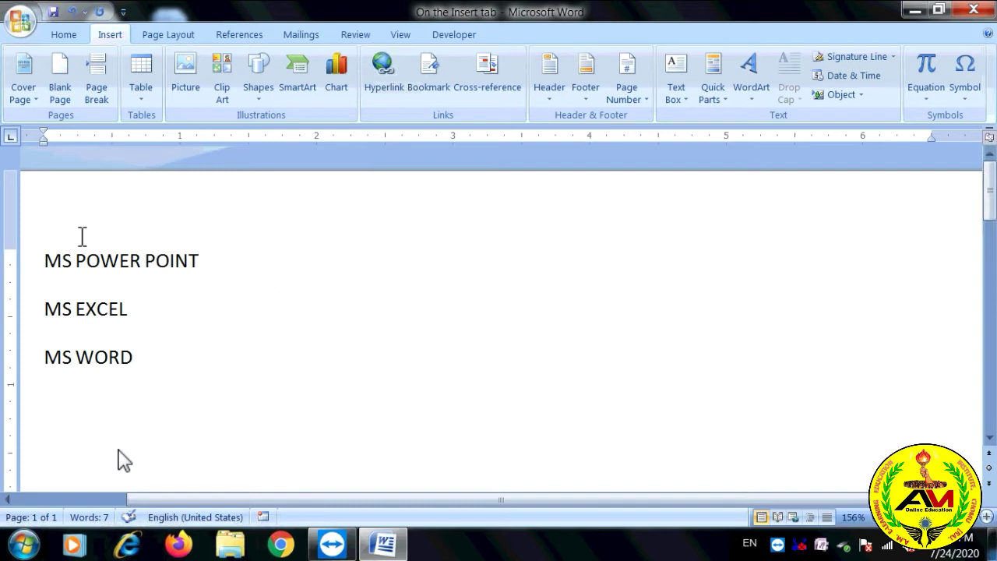
- Add a TOPICS heading line above the three lines and select it
{"action": "left_click", "coordinate": [48, 261]}
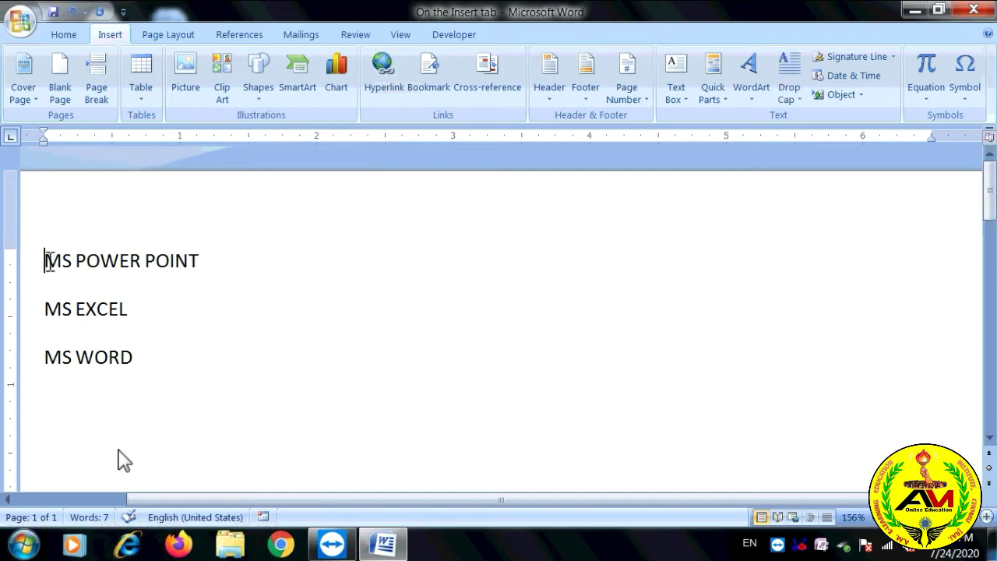
{"action": "key", "text": "Return"}
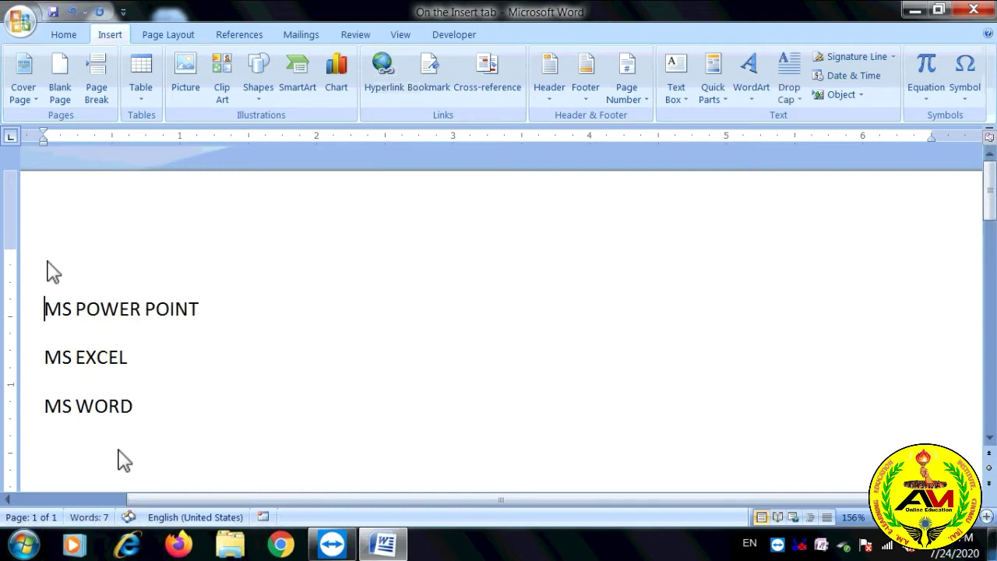
{"action": "key", "text": "Up"}
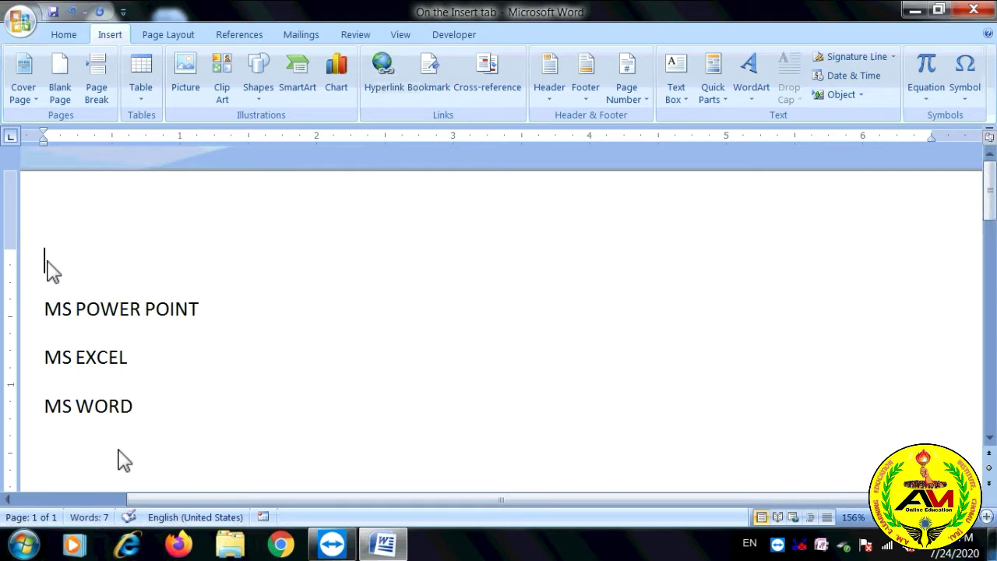
{"action": "type", "text": "t"}
{"action": "key", "text": "BackSpace"}
{"action": "type", "text": "TOPICS"}
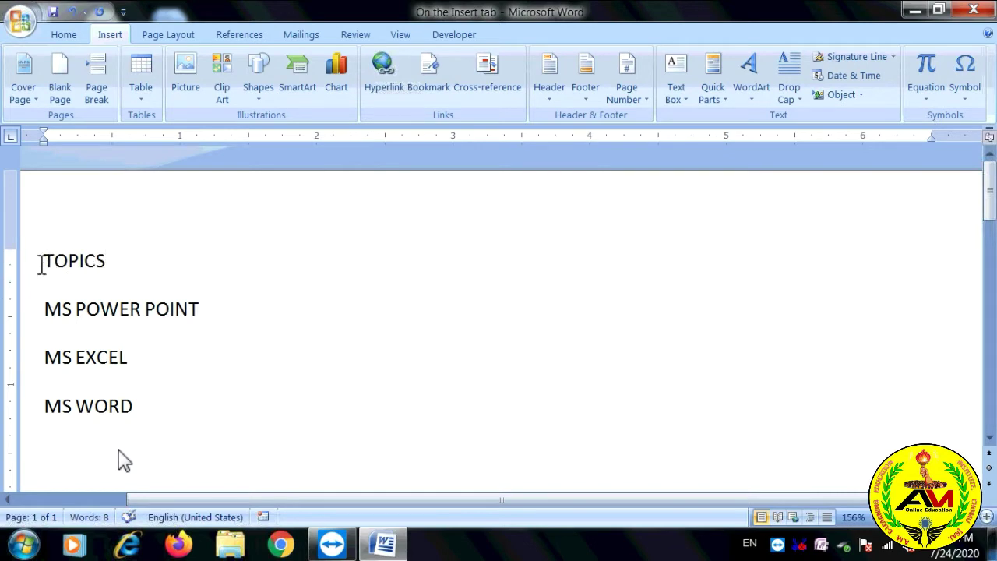
{"action": "left_click_drag", "start_coordinate": [41, 262], "coordinate": [117, 263]}
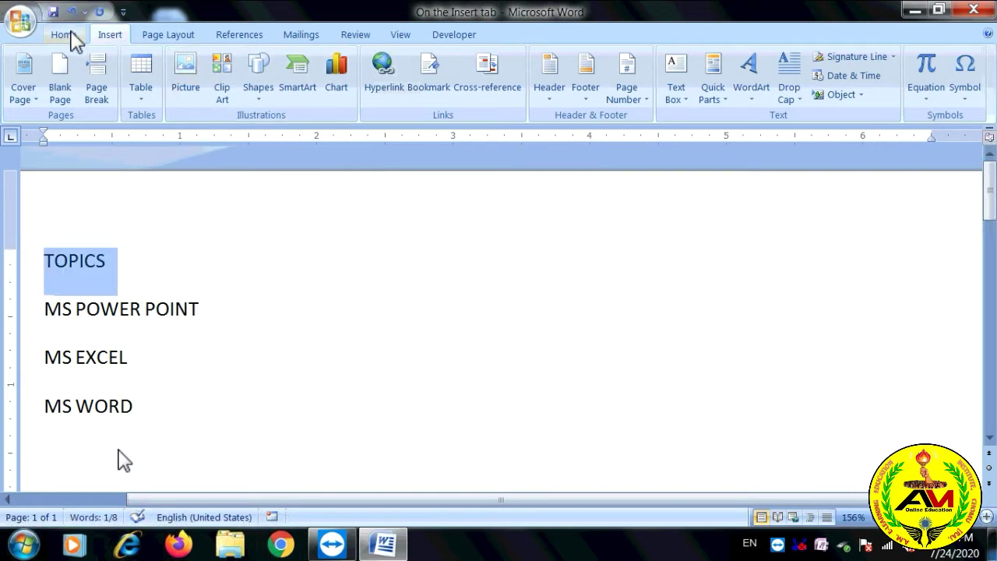
- Make TOPICS red at 18 pt and insert a page break after MS WORD
{"action": "left_click", "coordinate": [66, 35]}
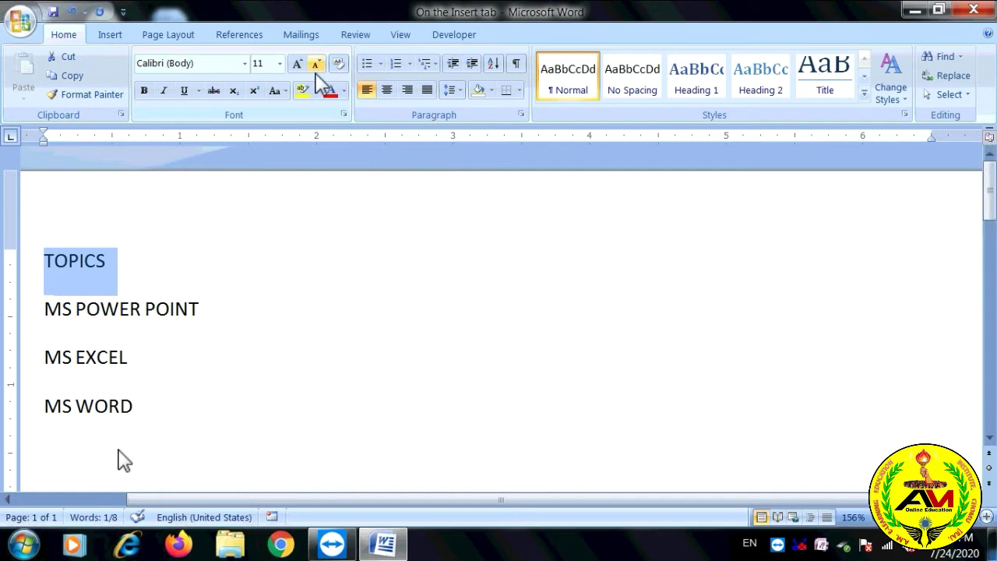
{"action": "left_click", "coordinate": [331, 91]}
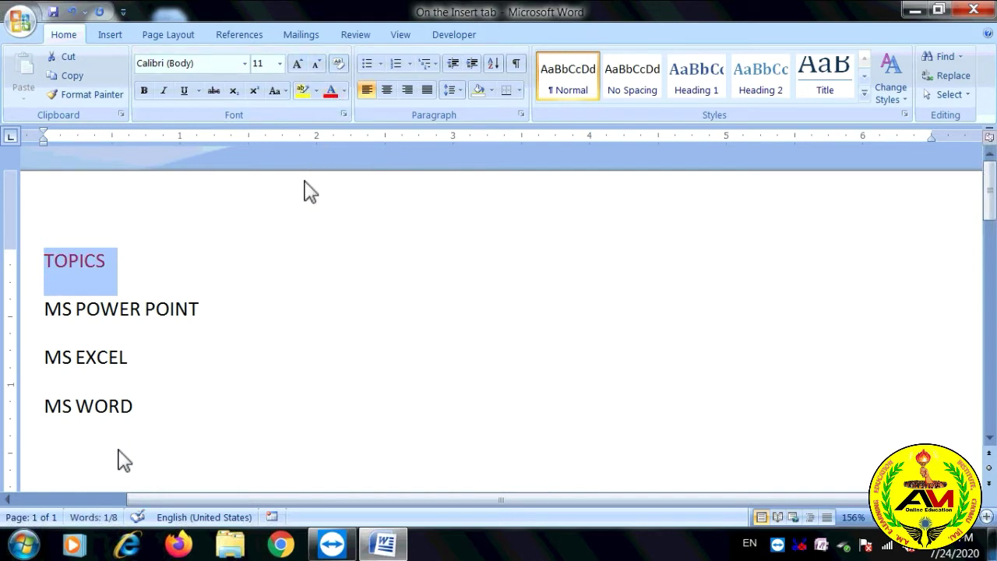
{"action": "key", "text": "ctrl+shift+period"}
{"action": "key", "text": "ctrl+shift+period"}
{"action": "key", "text": "ctrl+shift+period"}
{"action": "key", "text": "ctrl+shift+period"}
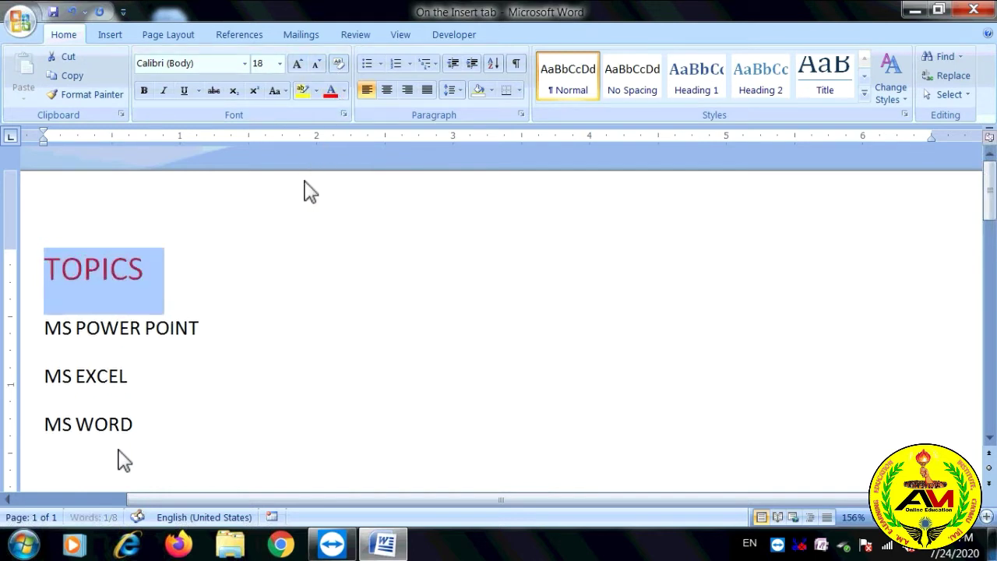
{"action": "key", "text": "ctrl+shift+period"}
{"action": "left_click", "coordinate": [229, 427]}
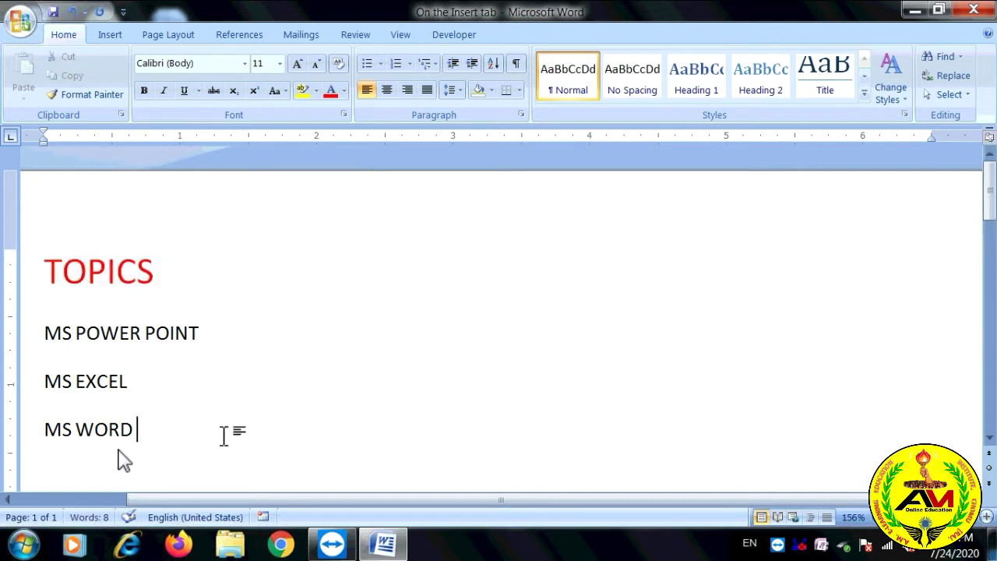
{"action": "key", "text": "ctrl+Return"}
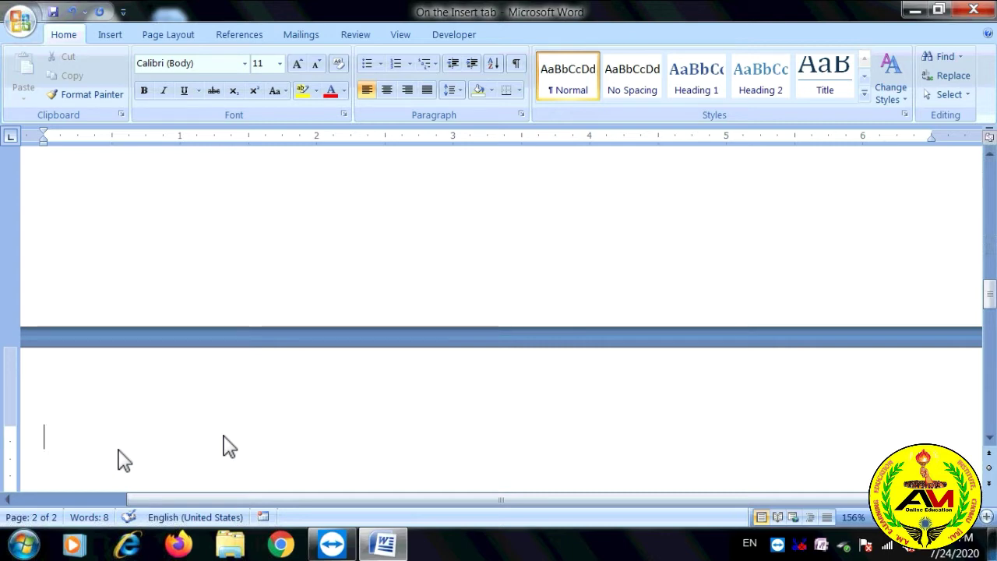
- Fill page 2 with sample paragraphs using =RAND()
{"action": "type", "text": "=RAN"}
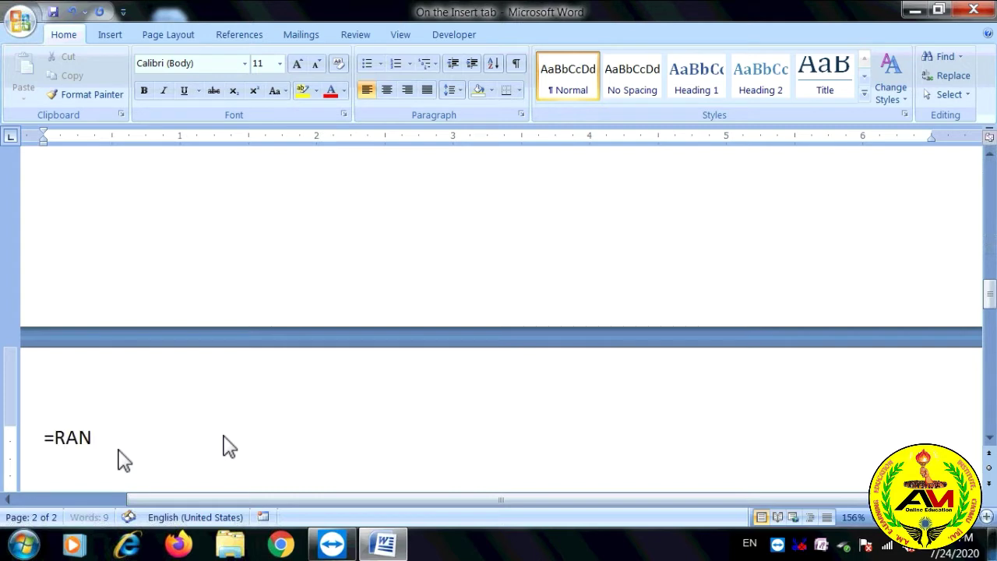
{"action": "type", "text": "D"}
{"action": "type", "text": "()"}
{"action": "key", "text": "Return"}
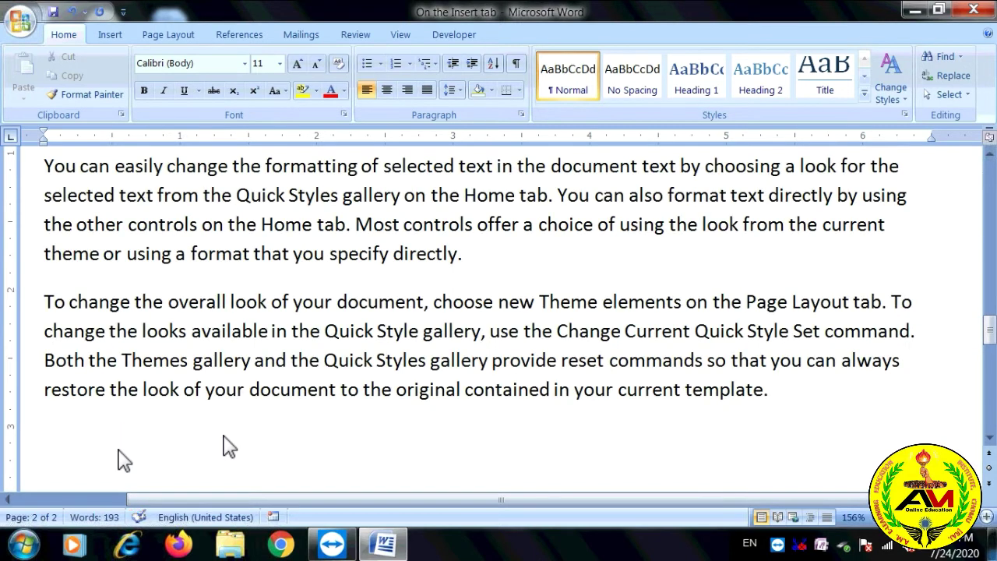
{"action": "scroll", "coordinate": [124, 459], "scroll_direction": "up", "scroll_amount": 3}
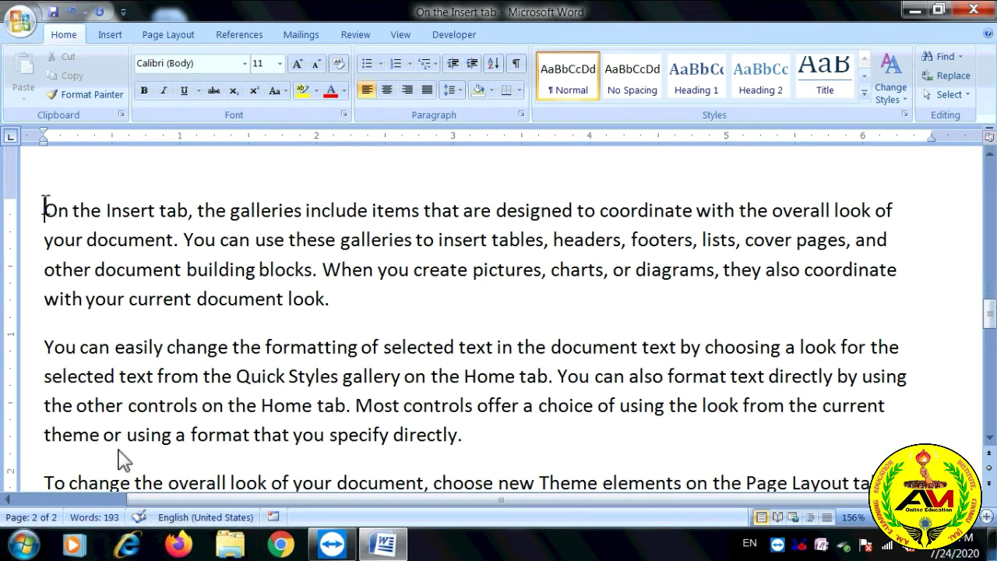
- Add the MS POWER POINT and MS EXCEL labels above the first two paragraphs
{"action": "key", "text": "Return"}
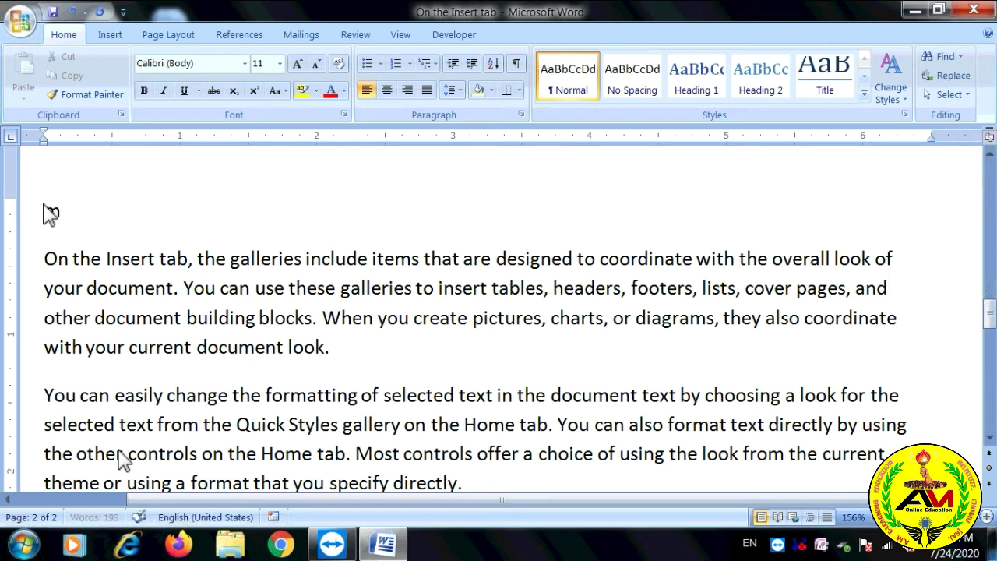
{"action": "type", "text": "ms"}
{"action": "key", "text": "BackSpace"}
{"action": "key", "text": "BackSpace"}
{"action": "type", "text": "MS W"}
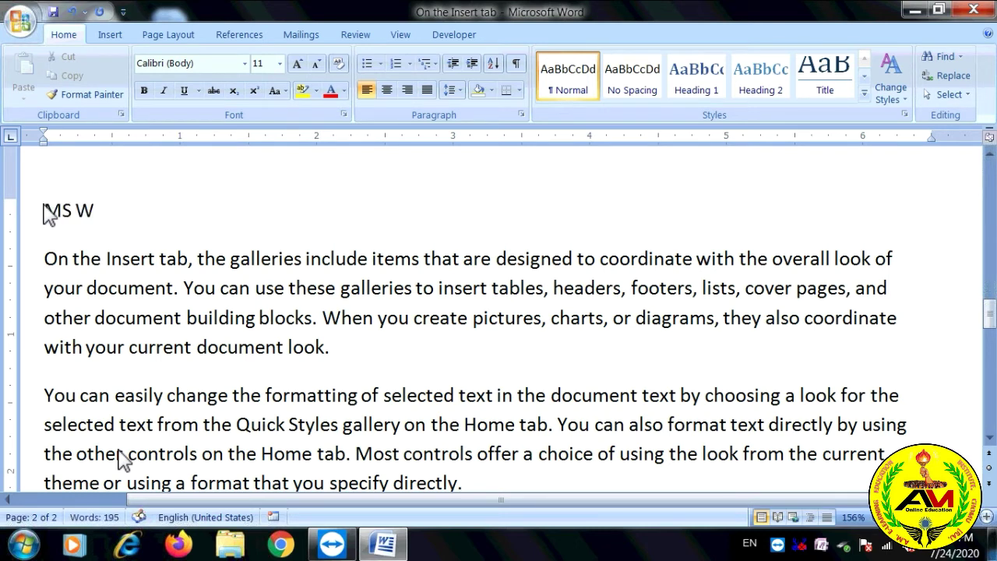
{"action": "key", "text": "BackSpace"}
{"action": "type", "text": "P"}
{"action": "type", "text": "OWER POINT"}
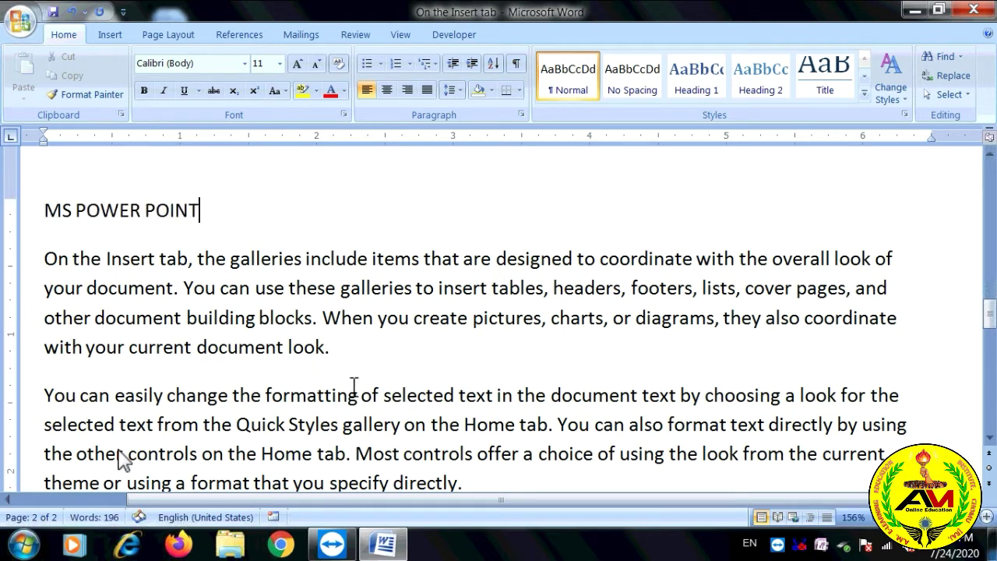
{"action": "key", "text": "Return"}
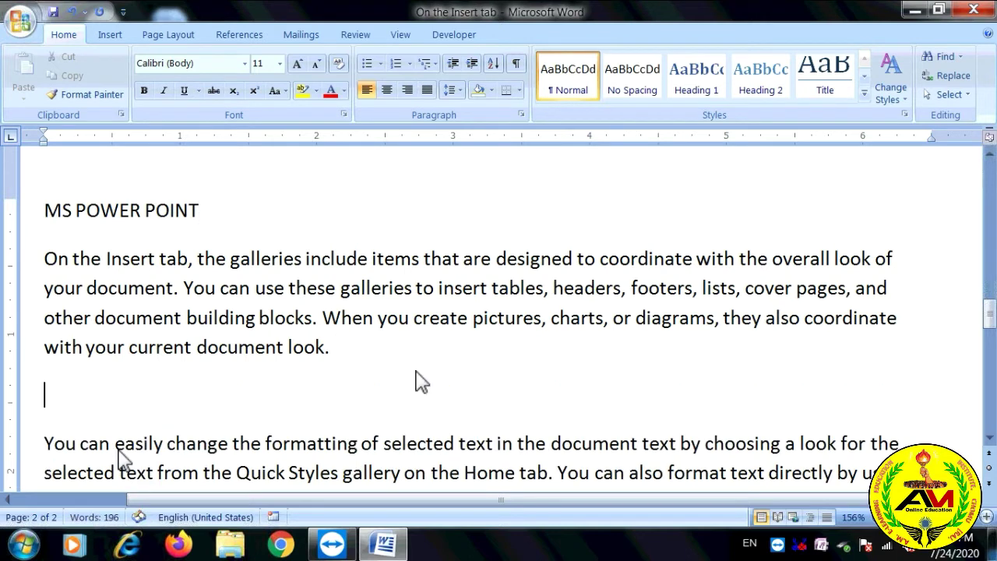
{"action": "type", "text": "MS P"}
{"action": "key", "text": "BackSpace"}
{"action": "type", "text": "EXCEL"}
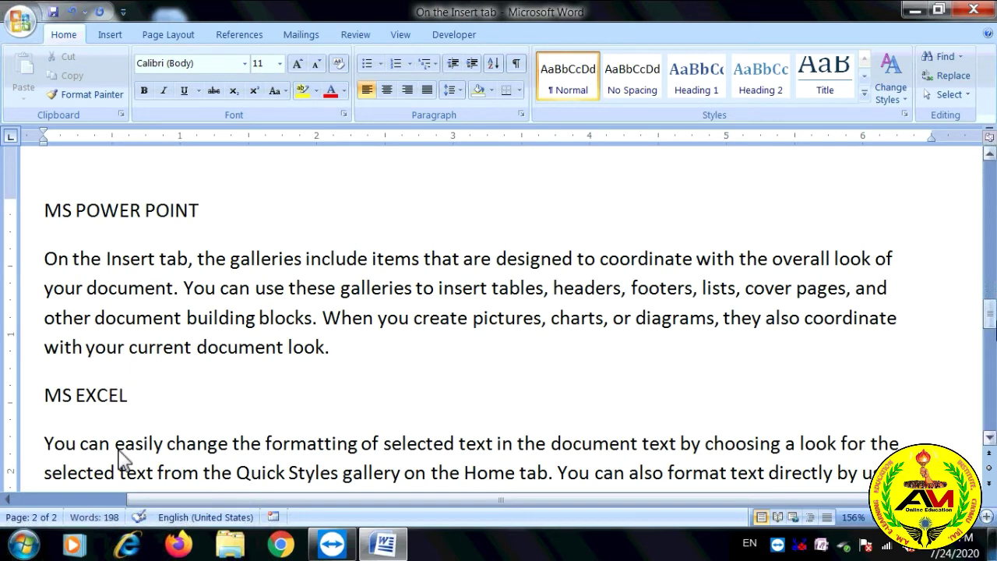
- Add the MS WORD label above the third paragraph
{"action": "left_click_drag", "start_coordinate": [989, 316], "coordinate": [989, 335]}
{"action": "left_click", "coordinate": [677, 280]}
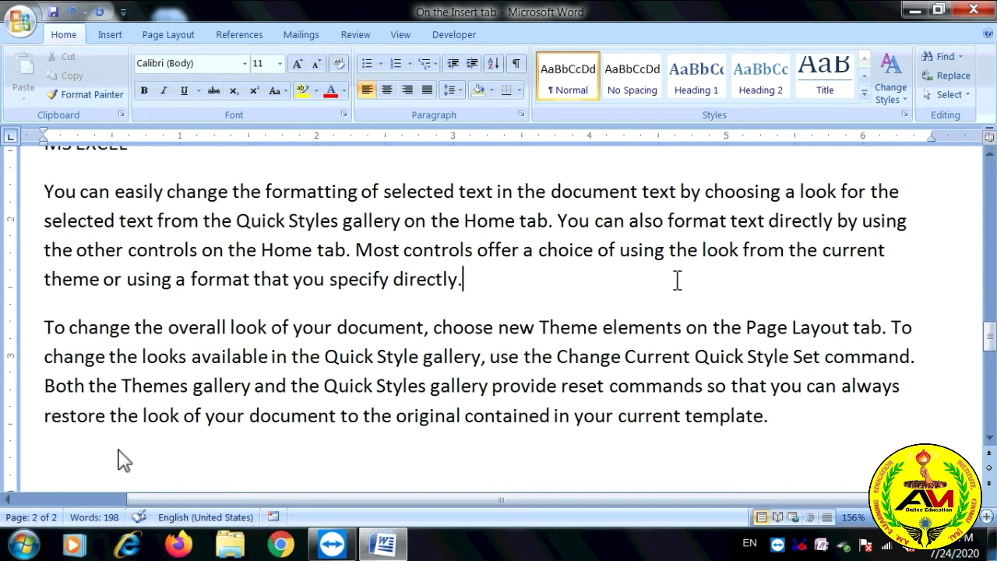
{"action": "key", "text": "Return"}
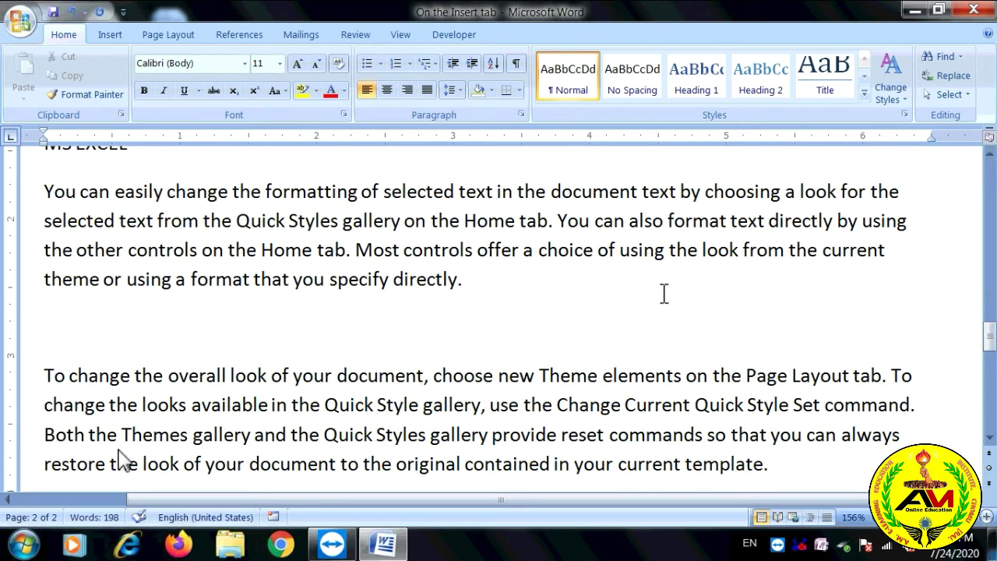
{"action": "type", "text": "MS"}
{"action": "type", "text": " WORD"}
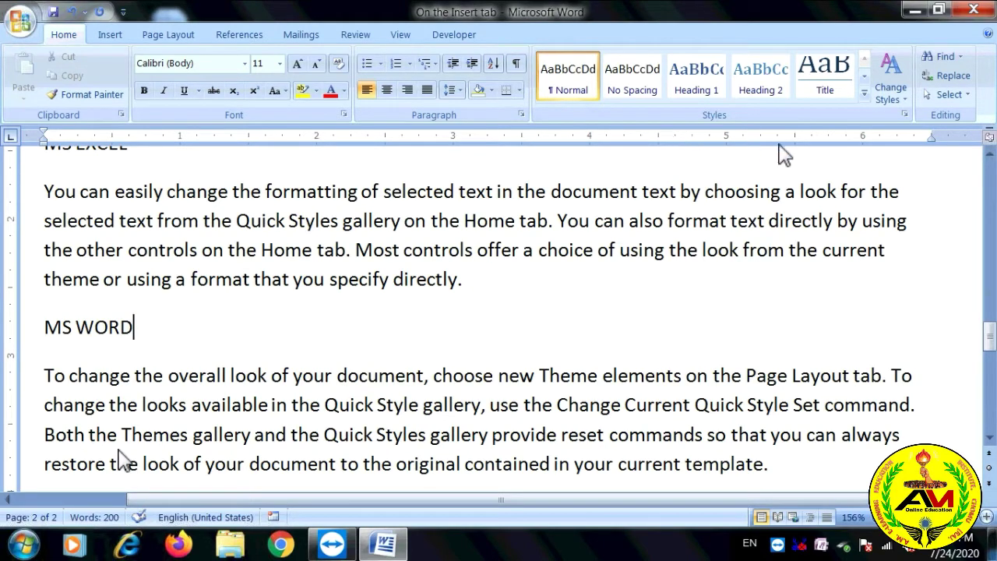
{"action": "left_click_drag", "start_coordinate": [989, 333], "coordinate": [991, 195]}
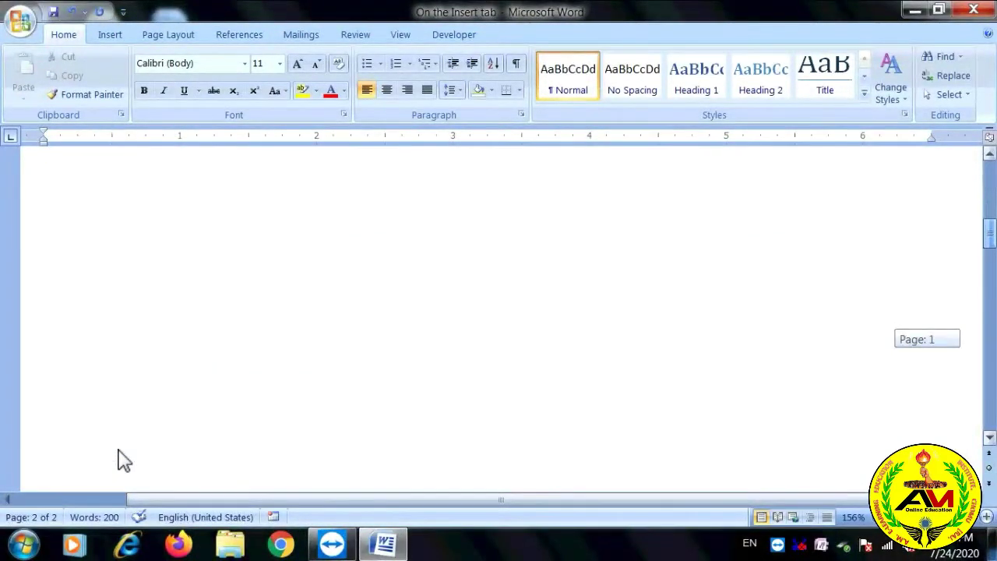
- Apply the Heading 1 style to the MS POWER POINT, MS EXCEL and MS WORD labels in turn
{"action": "left_click_drag", "start_coordinate": [991, 194], "coordinate": [990, 311]}
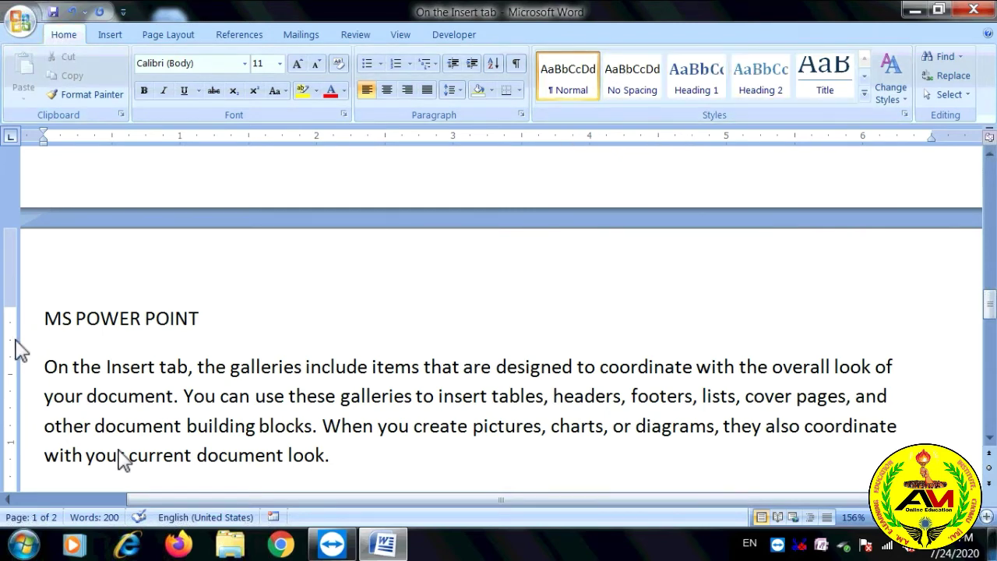
{"action": "left_click_drag", "start_coordinate": [216, 321], "coordinate": [42, 318]}
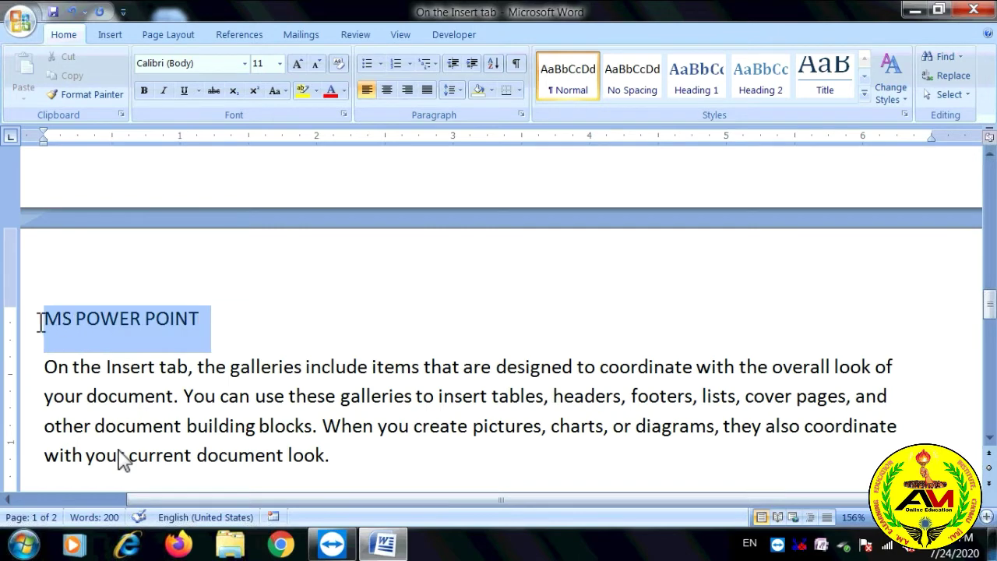
{"action": "left_click", "coordinate": [689, 82]}
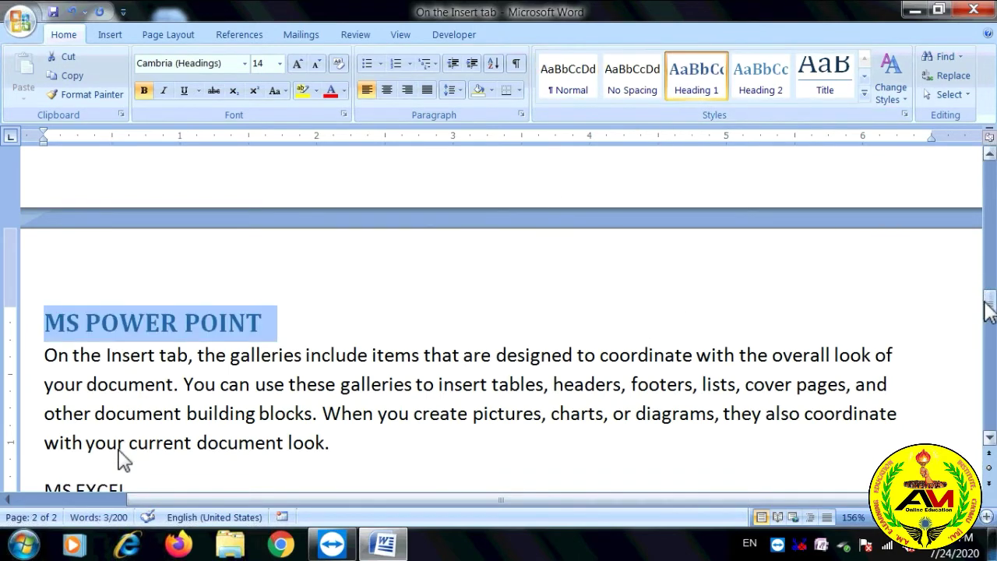
{"action": "left_click_drag", "start_coordinate": [989, 302], "coordinate": [989, 321]}
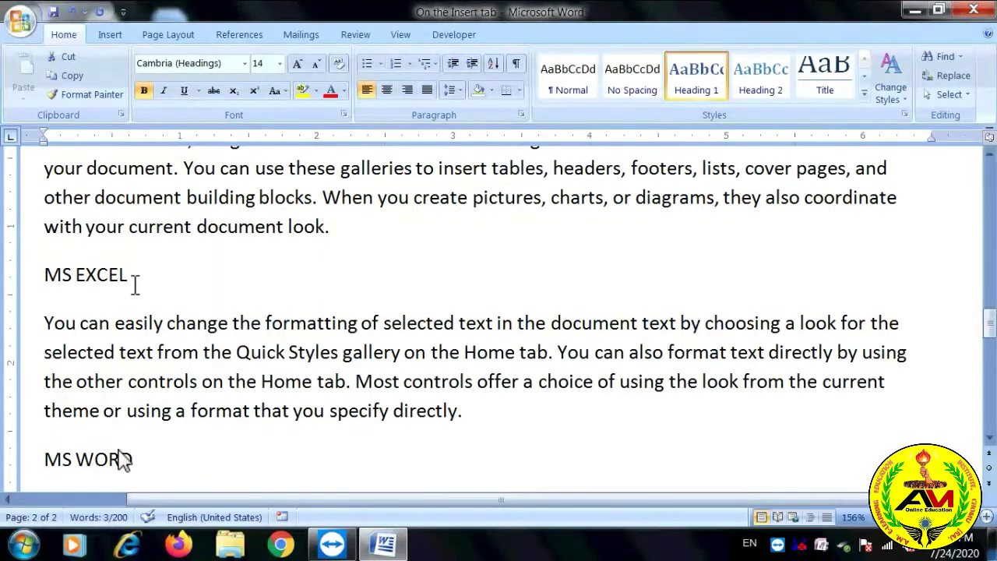
{"action": "left_click", "coordinate": [12, 285]}
{"action": "left_click", "coordinate": [698, 81]}
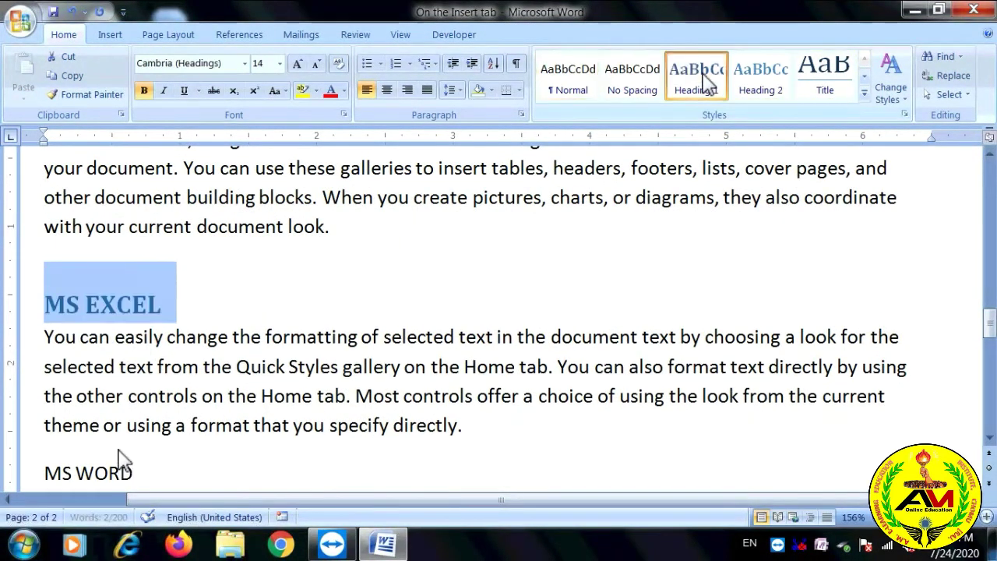
{"action": "mouse_move", "coordinate": [136, 473]}
{"action": "left_mouse_down"}
{"action": "mouse_move", "coordinate": [31, 450]}
{"action": "mouse_move", "coordinate": [133, 473]}
{"action": "left_mouse_up"}
{"action": "left_click", "coordinate": [45, 473]}
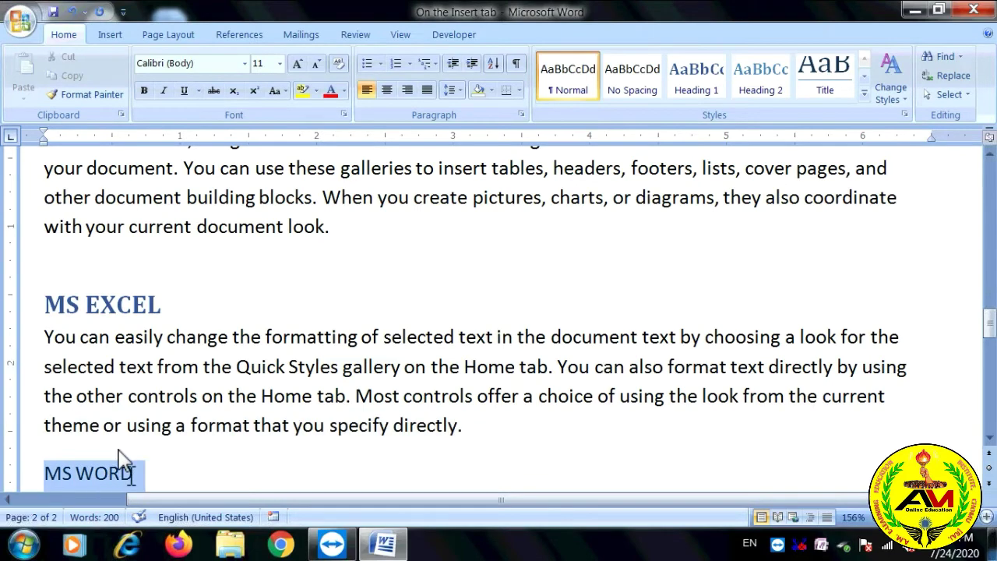
{"action": "left_click", "coordinate": [689, 78]}
{"action": "left_click_drag", "start_coordinate": [989, 322], "coordinate": [990, 341]}
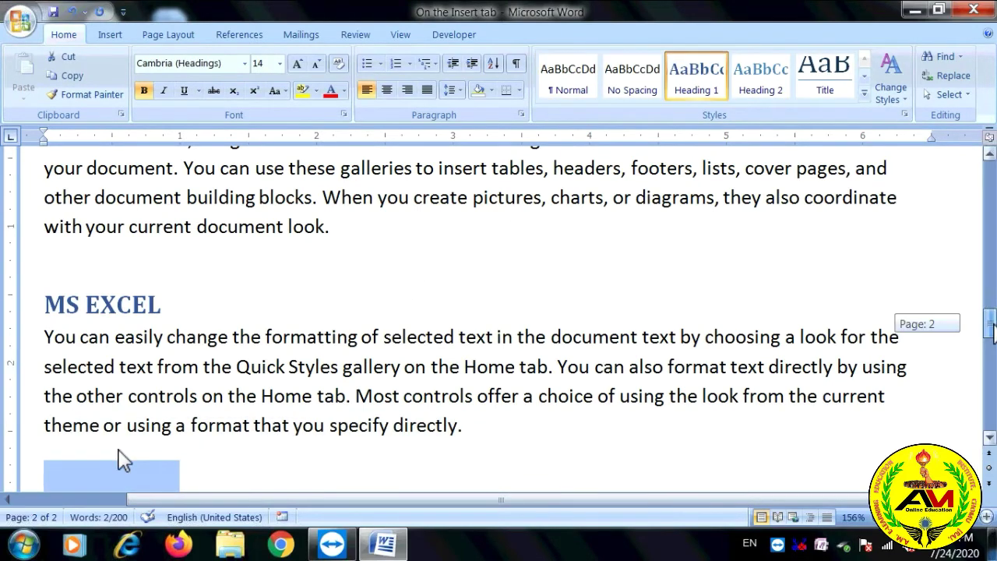
{"action": "left_click", "coordinate": [740, 377]}
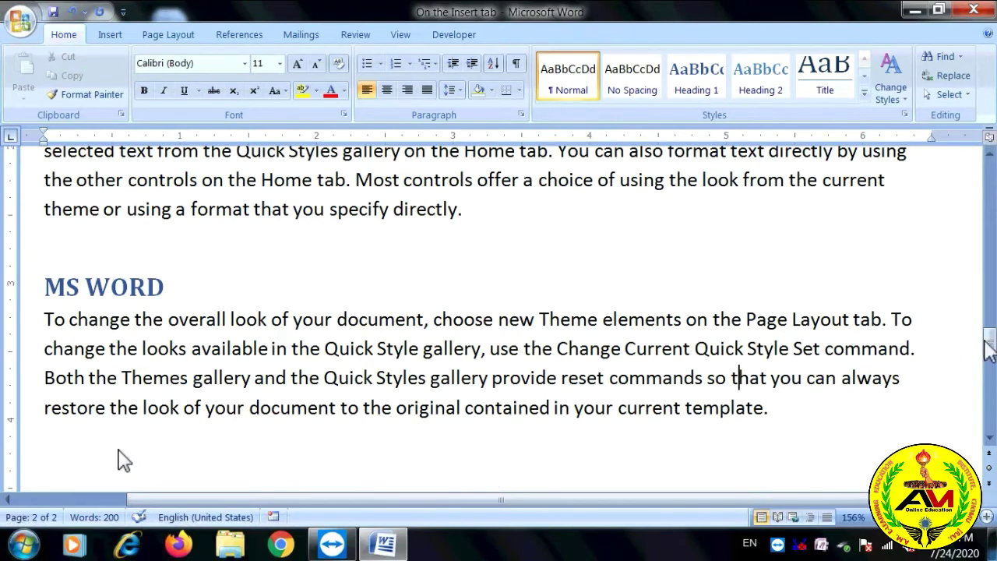
- Apply 1. 2. 3. numbering to the MS POWER POINT, MS EXCEL and MS WORD lines under TOPICS
{"action": "left_click_drag", "start_coordinate": [990, 343], "coordinate": [989, 326]}
{"action": "scroll", "coordinate": [121, 459], "scroll_direction": "up", "scroll_amount": 2}
{"action": "scroll", "coordinate": [121, 460], "scroll_direction": "up", "scroll_amount": 2}
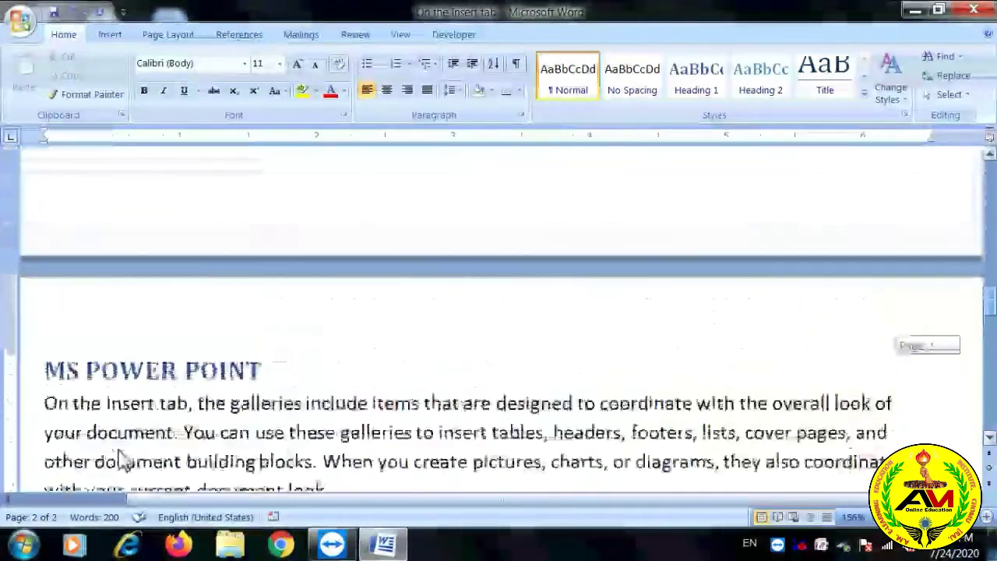
{"action": "scroll", "coordinate": [121, 459], "scroll_direction": "up", "scroll_amount": 2}
{"action": "scroll", "coordinate": [125, 460], "scroll_direction": "up", "scroll_amount": 2}
{"action": "scroll", "coordinate": [125, 460], "scroll_direction": "up", "scroll_amount": 2}
{"action": "scroll", "coordinate": [125, 460], "scroll_direction": "up", "scroll_amount": 2}
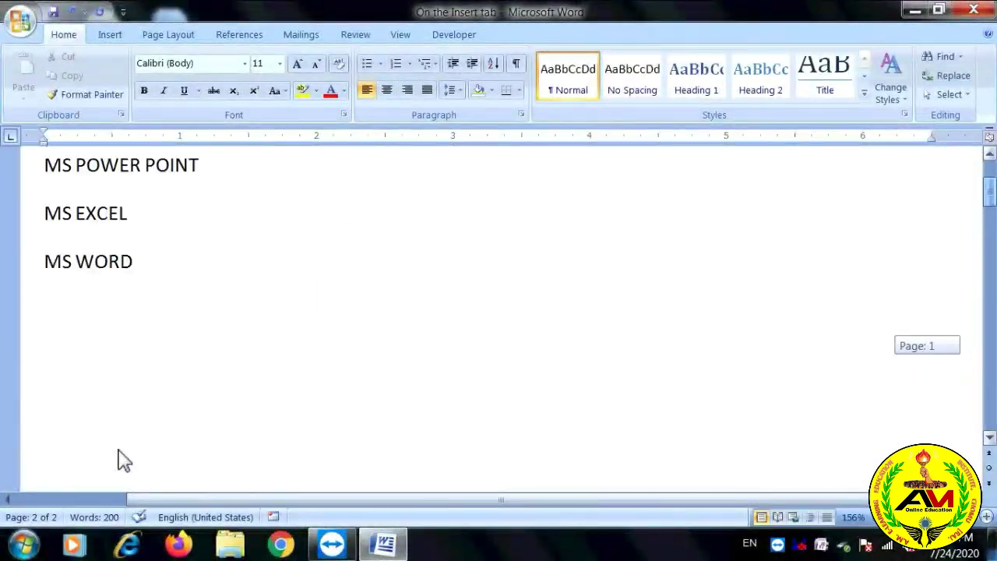
{"action": "scroll", "coordinate": [124, 460], "scroll_direction": "up", "scroll_amount": 1}
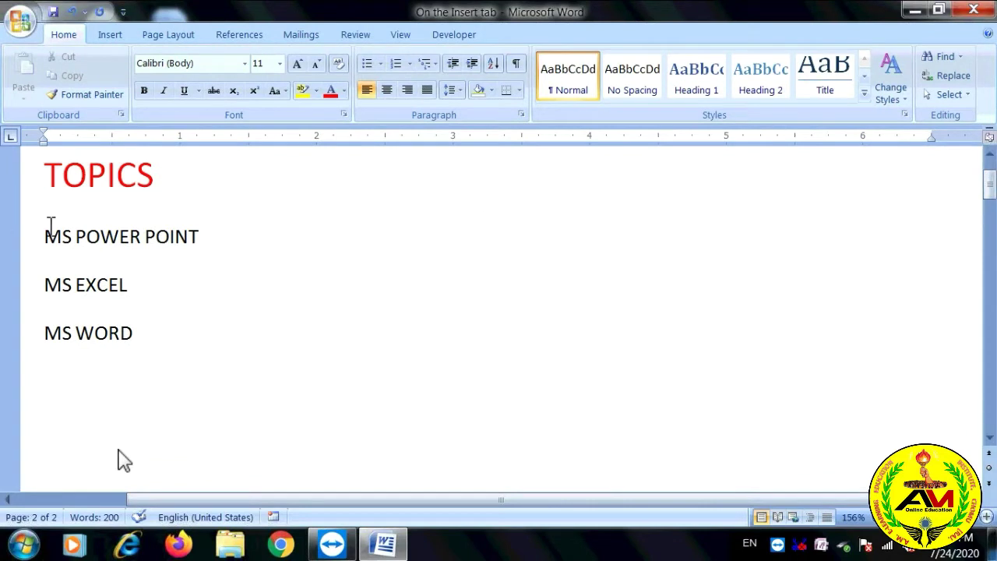
{"action": "left_click_drag", "start_coordinate": [46, 233], "coordinate": [160, 345]}
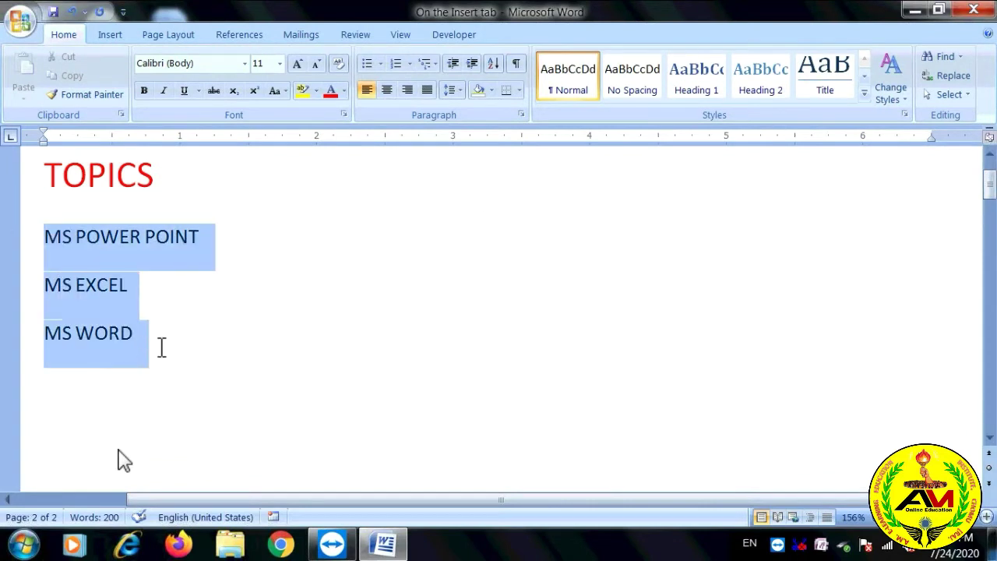
{"action": "left_click", "coordinate": [409, 63]}
{"action": "left_click", "coordinate": [545, 129]}
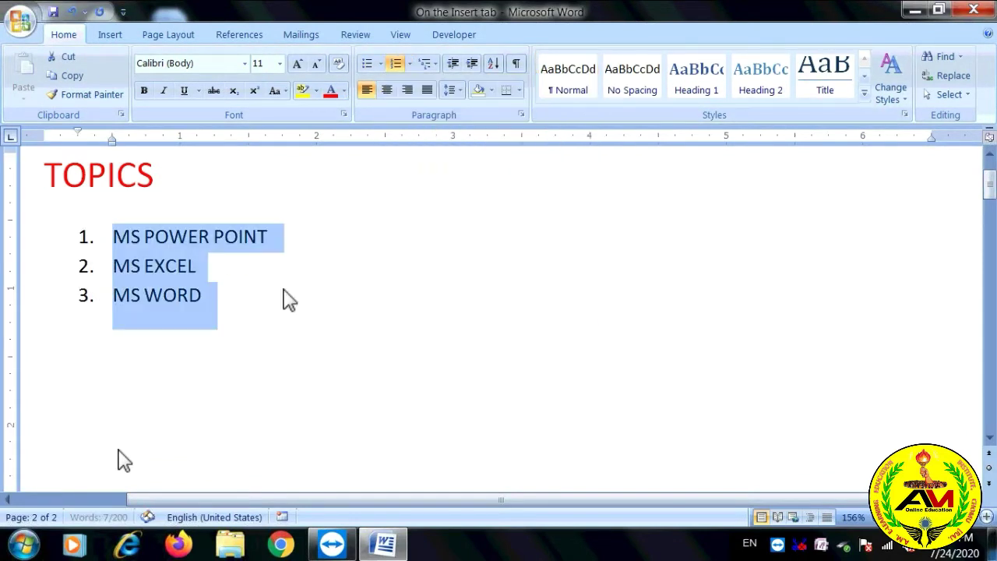
{"action": "left_click", "coordinate": [285, 298]}
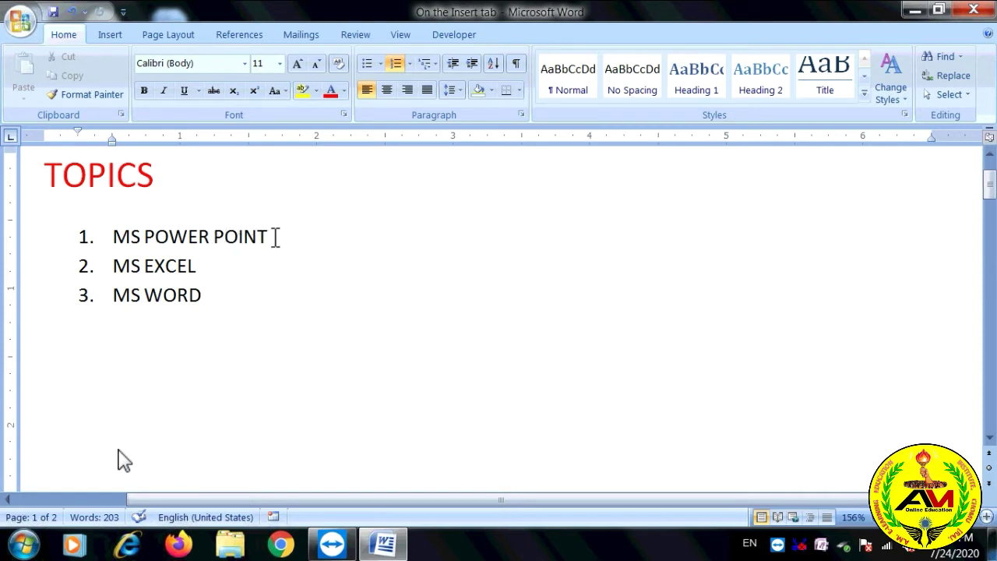
- Link the MS POWER POINT list item to its heading within this document
{"action": "left_click_drag", "start_coordinate": [275, 236], "coordinate": [115, 236]}
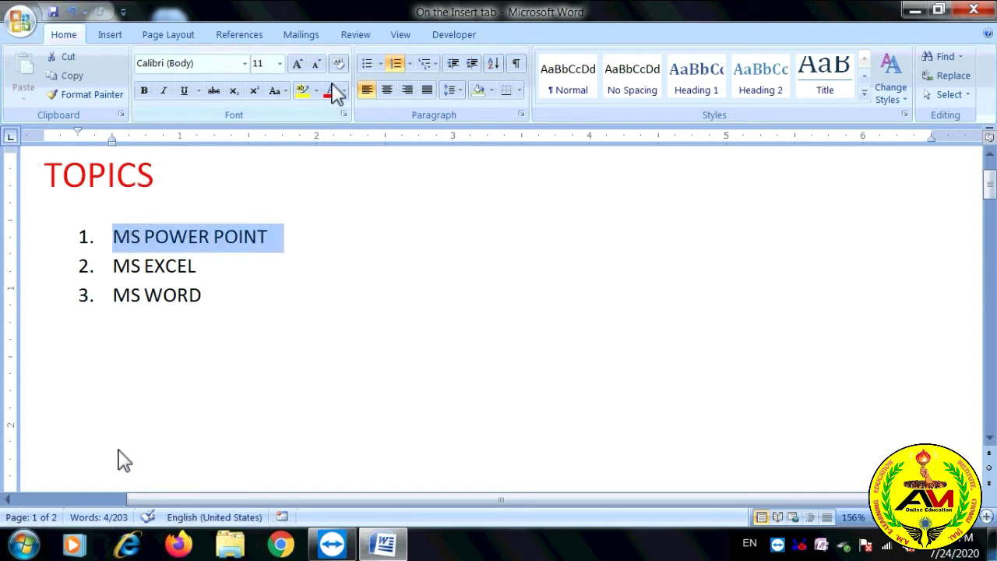
{"action": "left_click", "coordinate": [110, 36]}
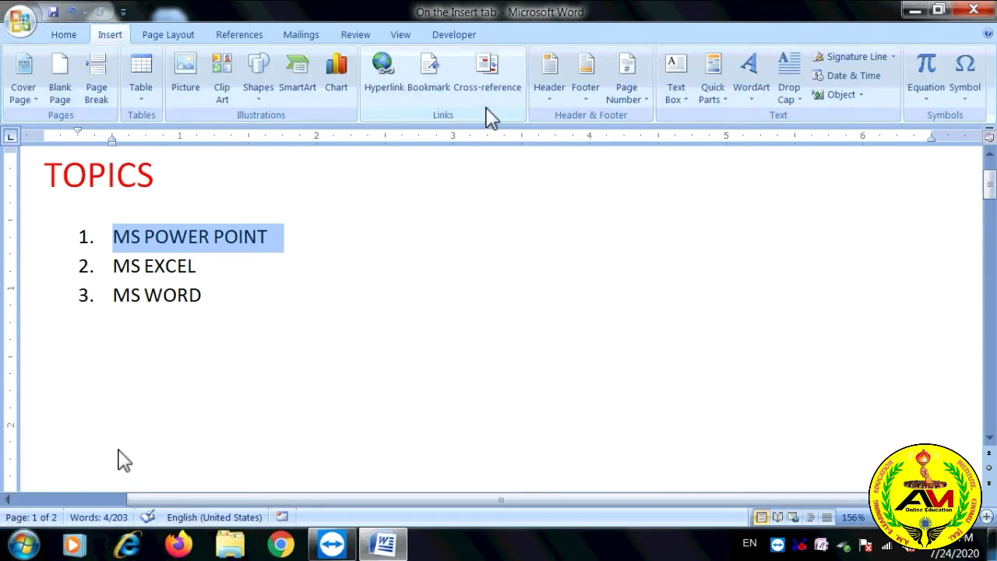
{"action": "left_click", "coordinate": [389, 74]}
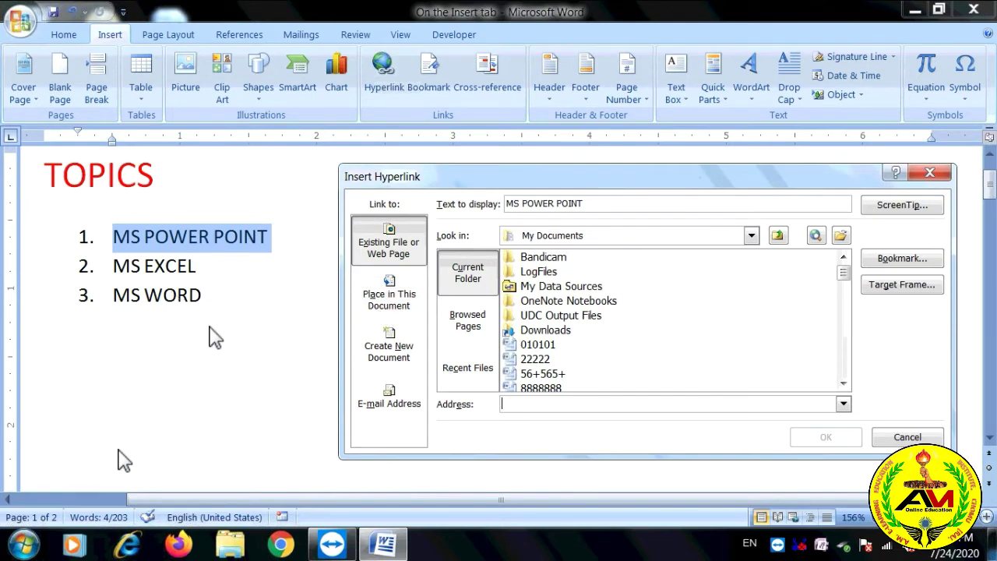
{"action": "left_click", "coordinate": [397, 306]}
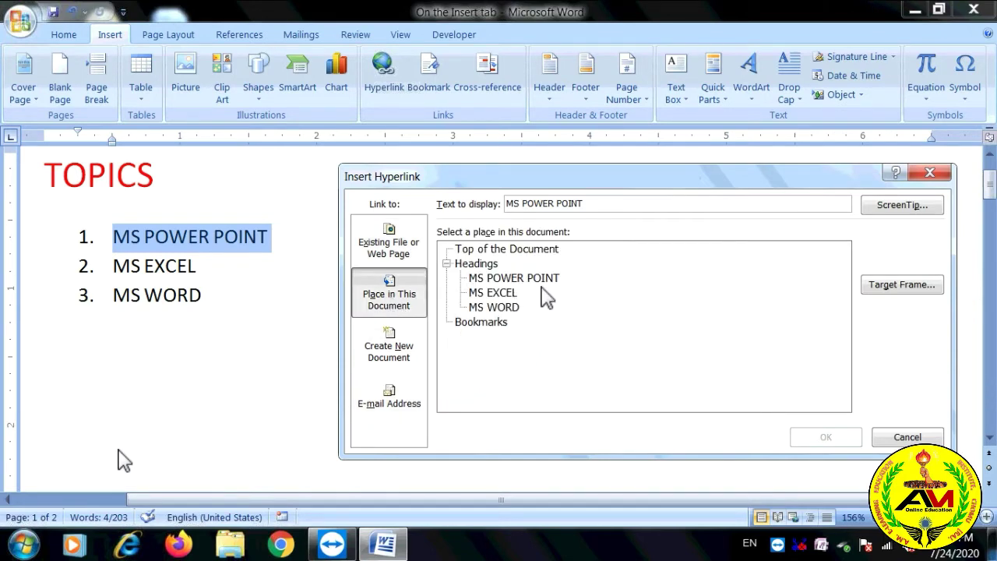
{"action": "left_click", "coordinate": [482, 279]}
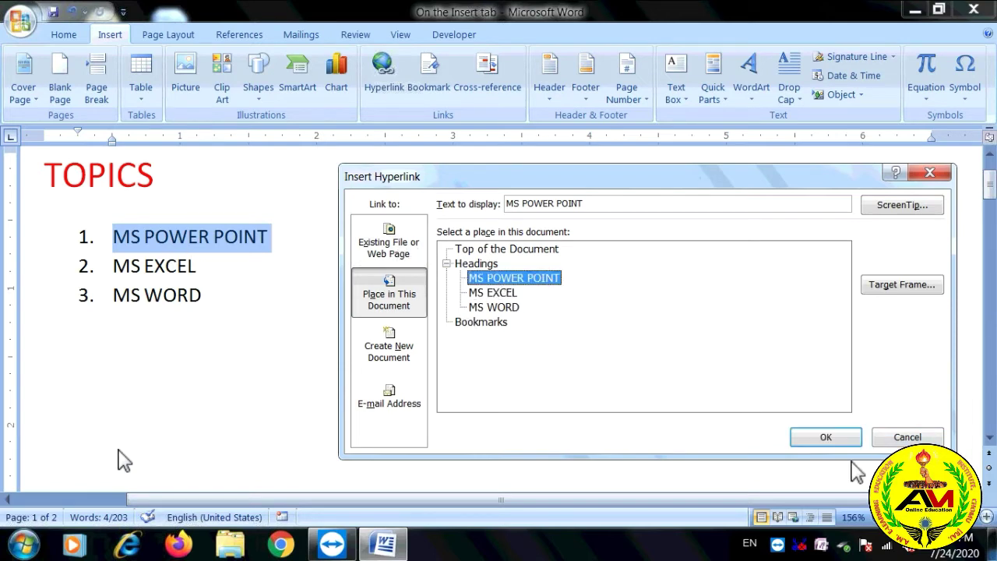
{"action": "left_click", "coordinate": [835, 438]}
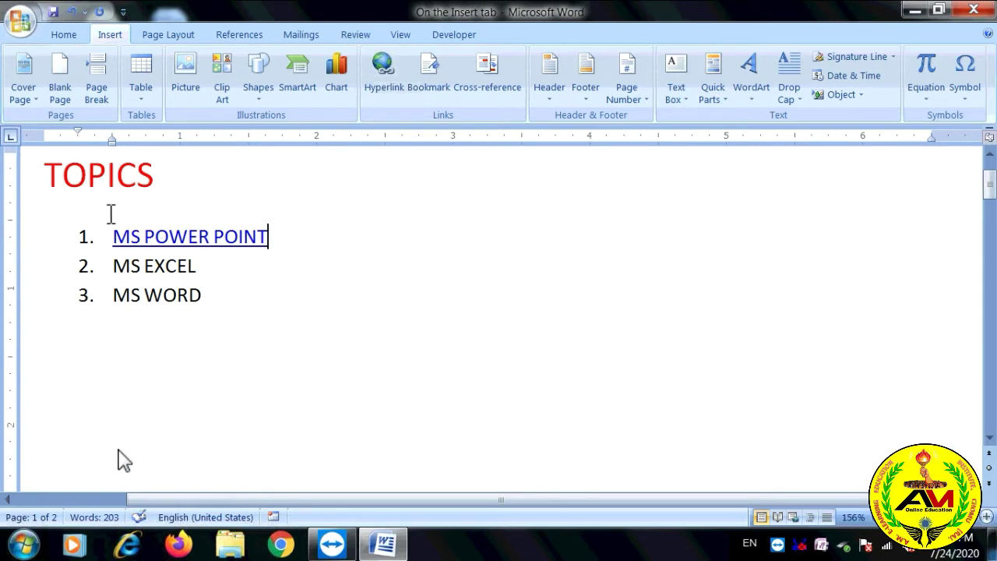
- Link the MS EXCEL list item to the MS EXCEL heading
{"action": "left_click_drag", "start_coordinate": [205, 267], "coordinate": [113, 266]}
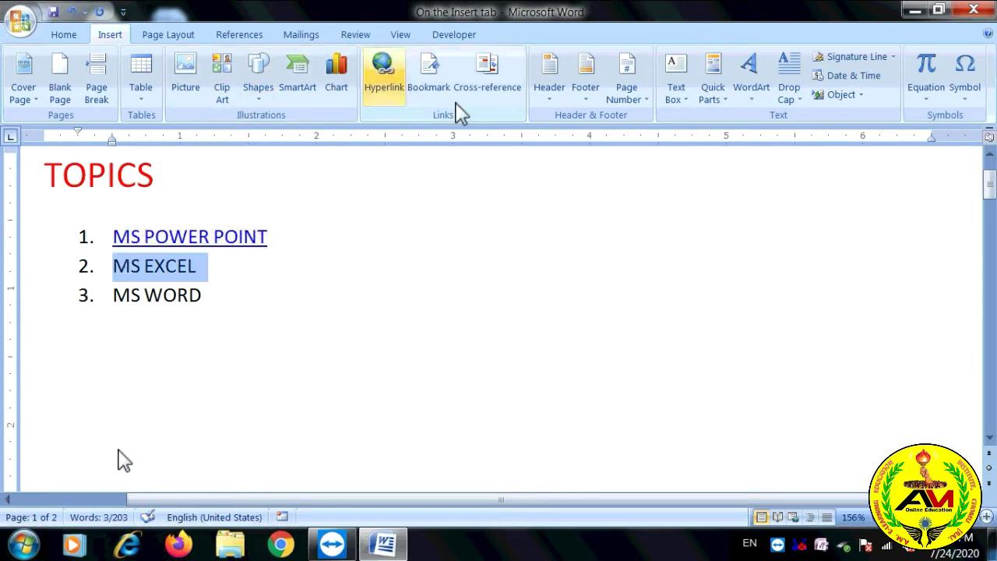
{"action": "left_click", "coordinate": [384, 70]}
{"action": "left_click", "coordinate": [493, 293]}
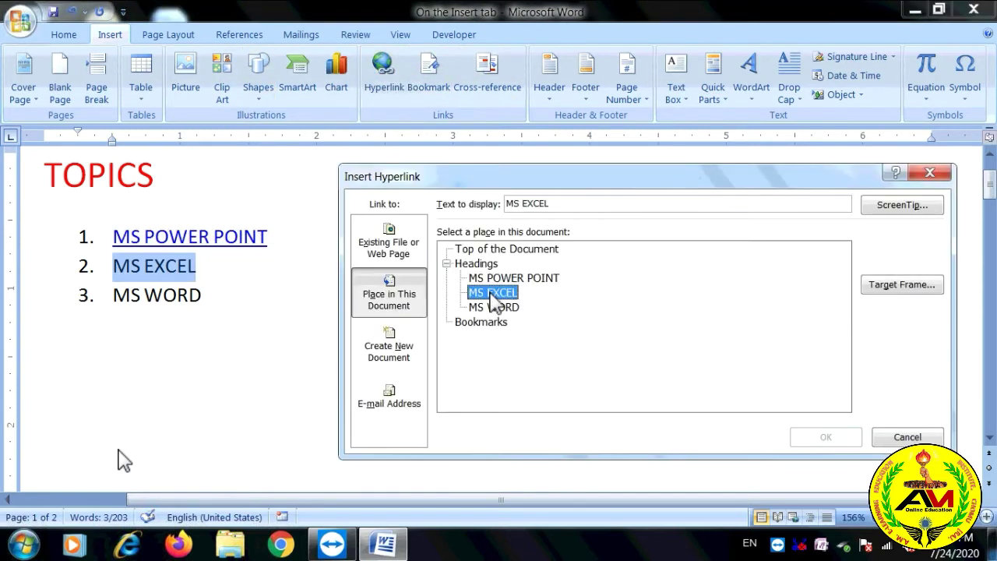
{"action": "left_click", "coordinate": [796, 437]}
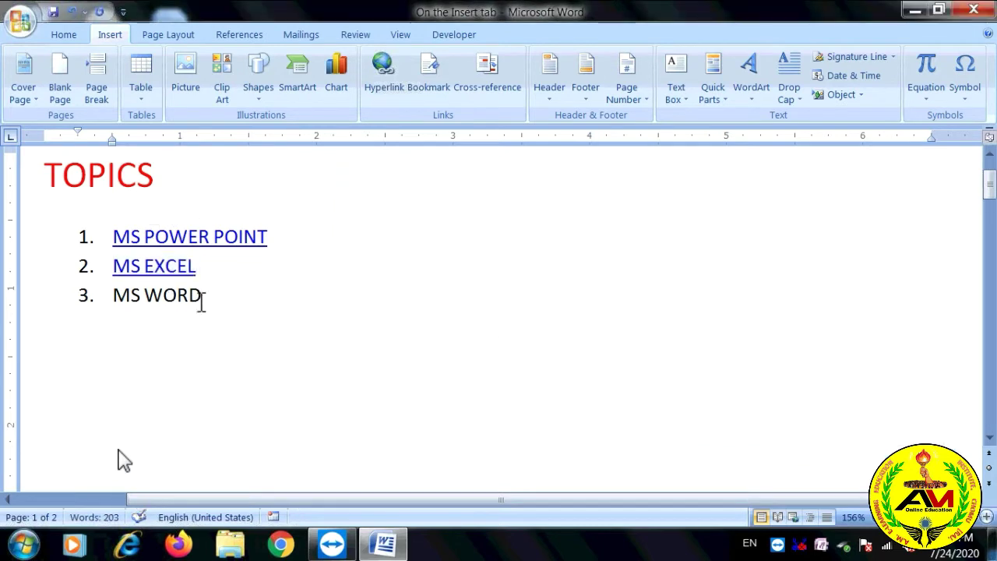
- Link the MS WORD list item to the MS WORD heading
{"action": "left_click_drag", "start_coordinate": [201, 304], "coordinate": [114, 296]}
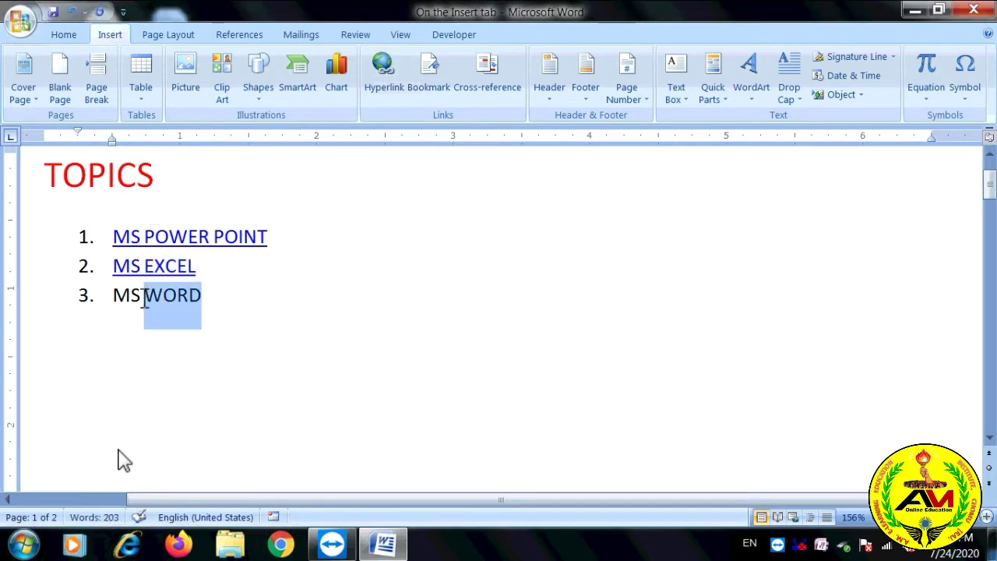
{"action": "left_click", "coordinate": [380, 78]}
{"action": "left_click", "coordinate": [492, 306]}
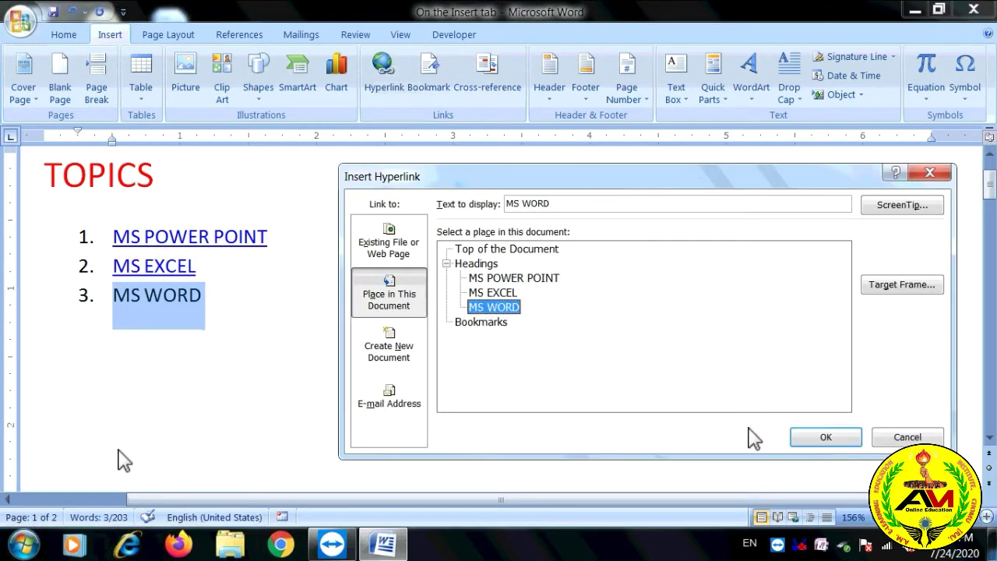
{"action": "left_click", "coordinate": [819, 438]}
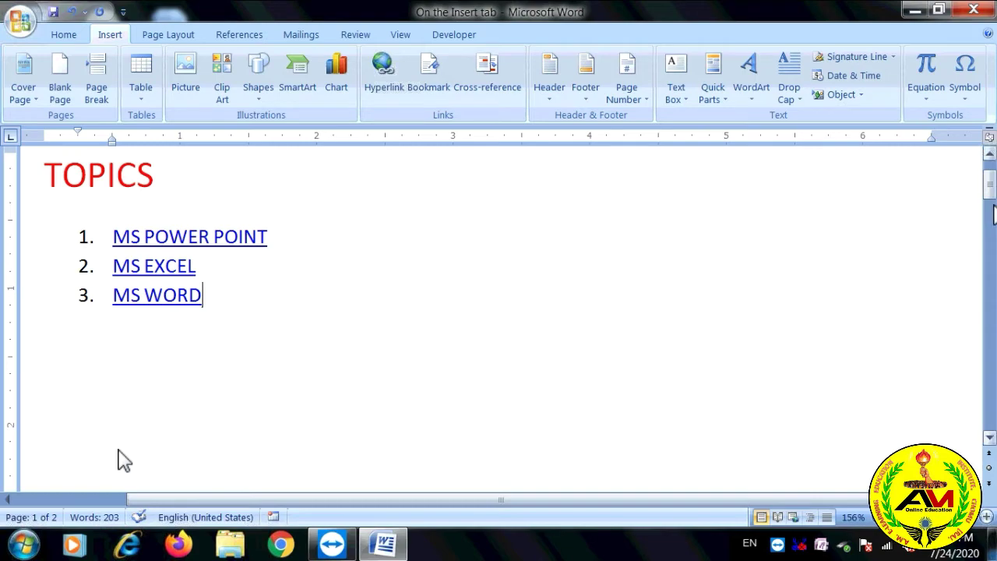
{"action": "mouse_move", "coordinate": [990, 187]}
{"action": "left_mouse_down"}
{"action": "mouse_move", "coordinate": [973, 351]}
{"action": "mouse_move", "coordinate": [969, 187]}
{"action": "left_mouse_up"}
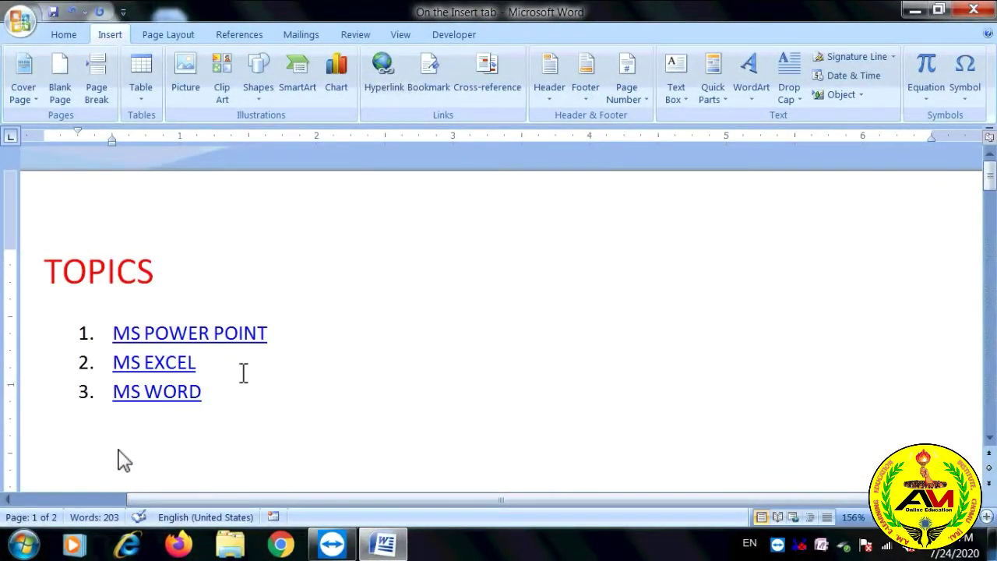
{"action": "mouse_move", "coordinate": [156, 393]}
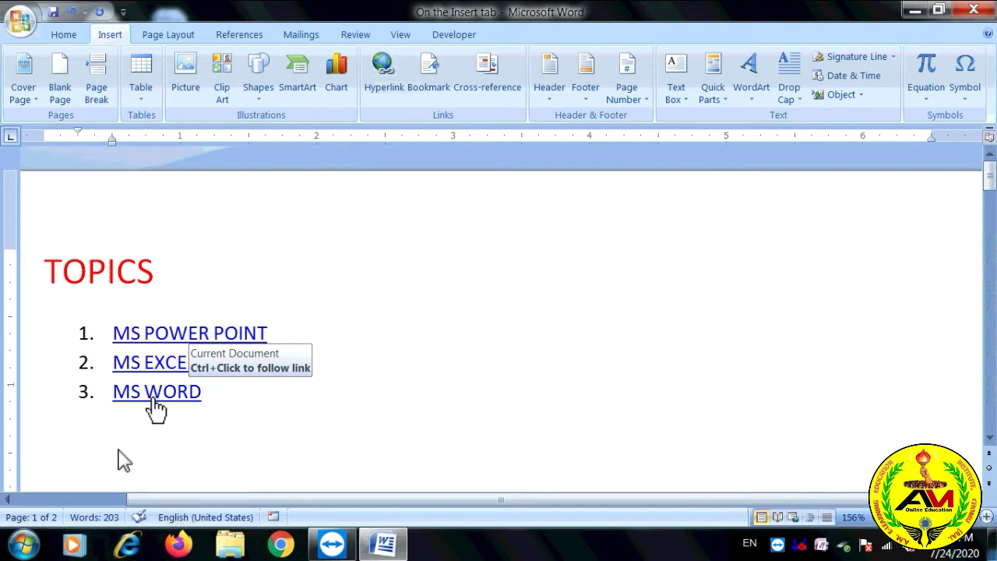
{"action": "left_click", "coordinate": [153, 394]}
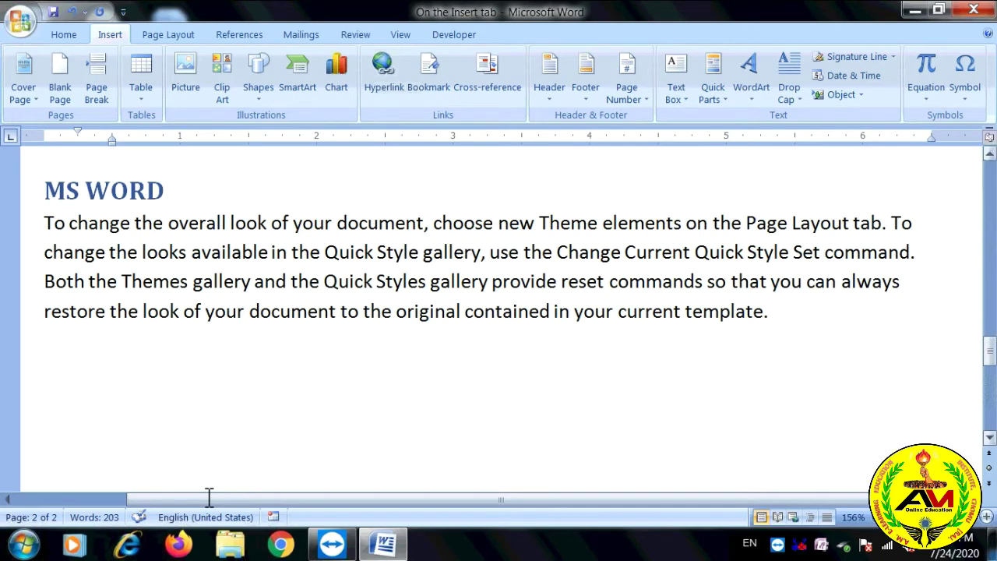
{"action": "left_click_drag", "start_coordinate": [989, 351], "coordinate": [991, 160]}
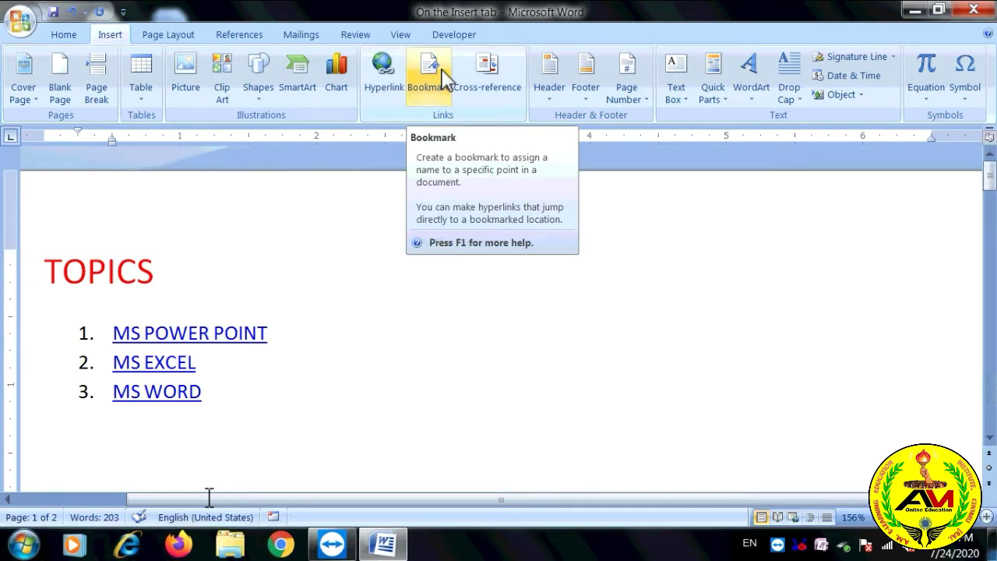
{"action": "left_click_drag", "start_coordinate": [990, 176], "coordinate": [991, 326]}
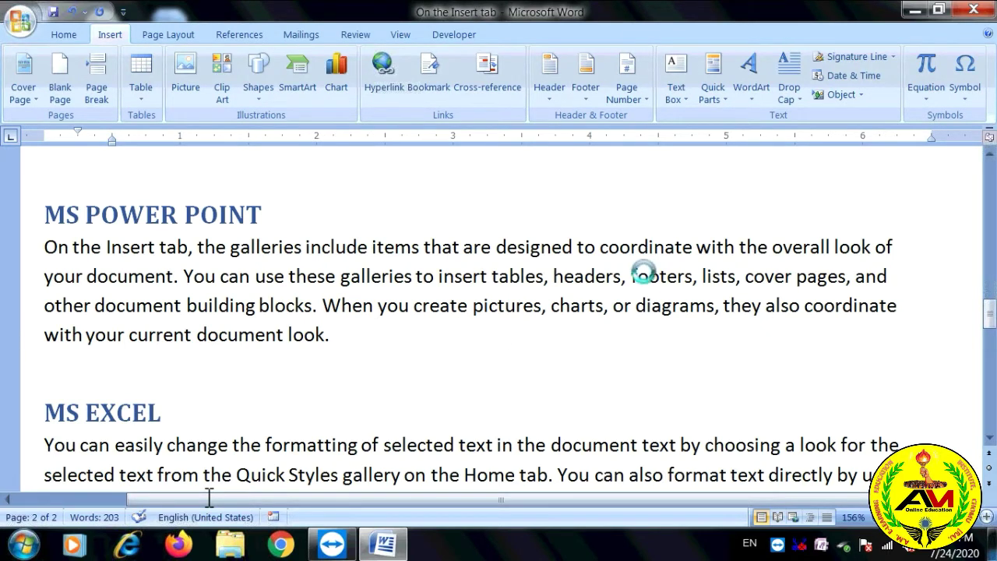
{"action": "key", "text": "ctrl+f"}
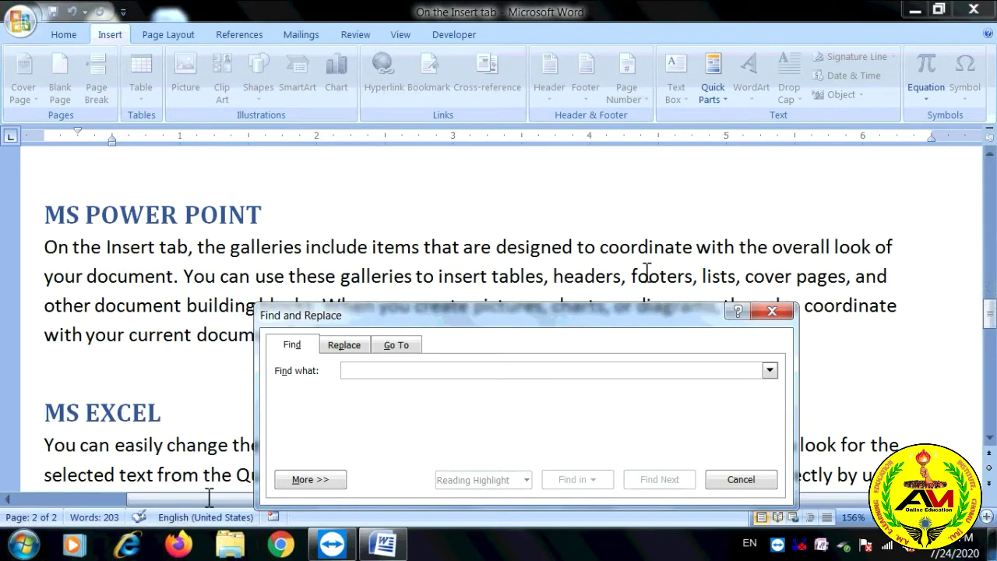
{"action": "type", "text": "TO"}
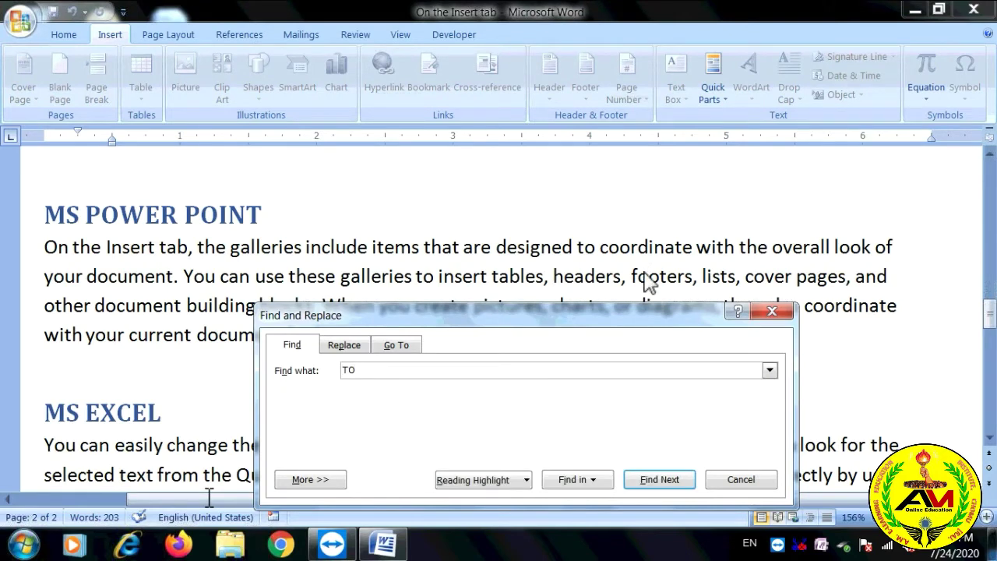
{"action": "left_click_drag", "start_coordinate": [573, 327], "coordinate": [565, 372]}
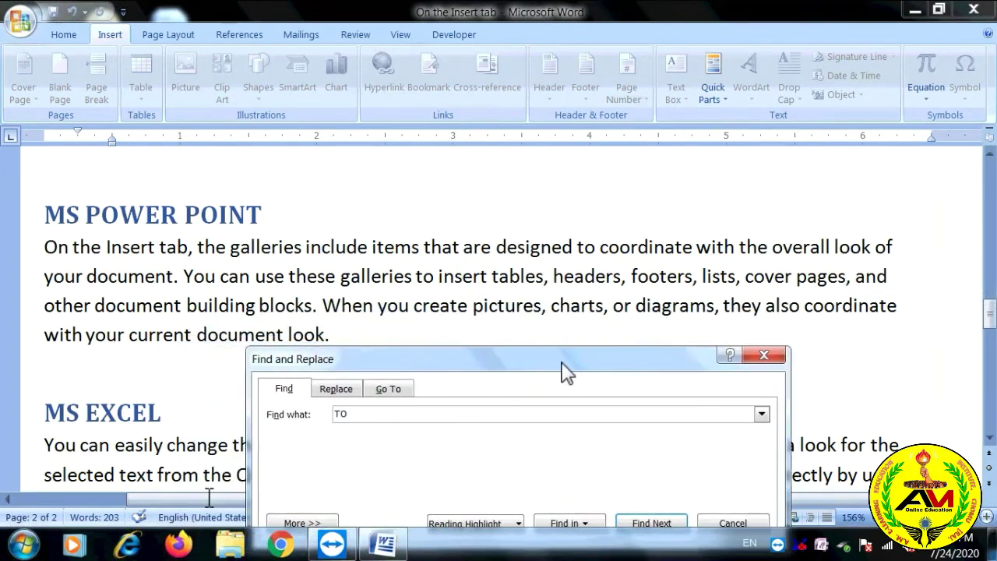
{"action": "left_click", "coordinate": [48, 248]}
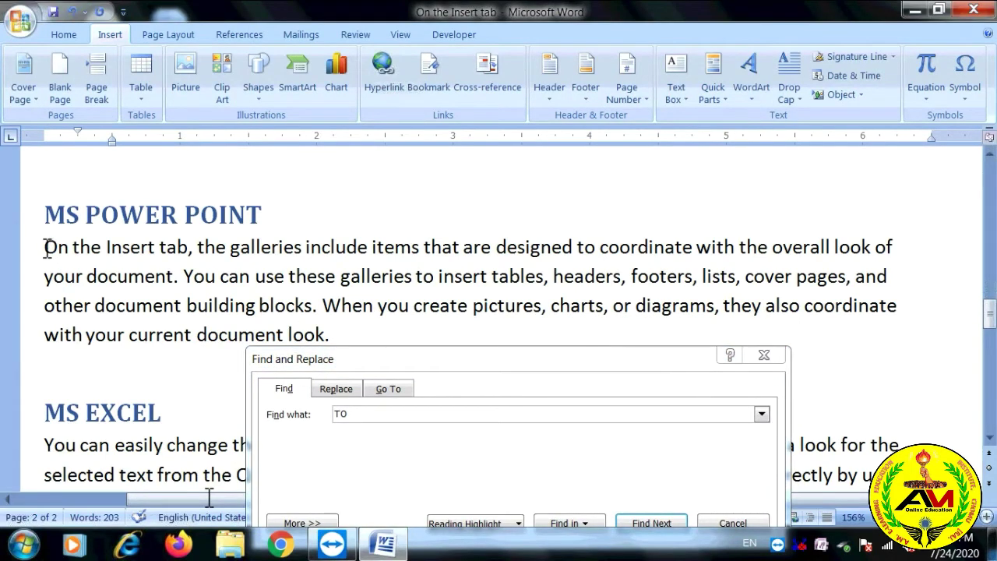
{"action": "left_click", "coordinate": [640, 525]}
{"action": "left_click", "coordinate": [640, 528]}
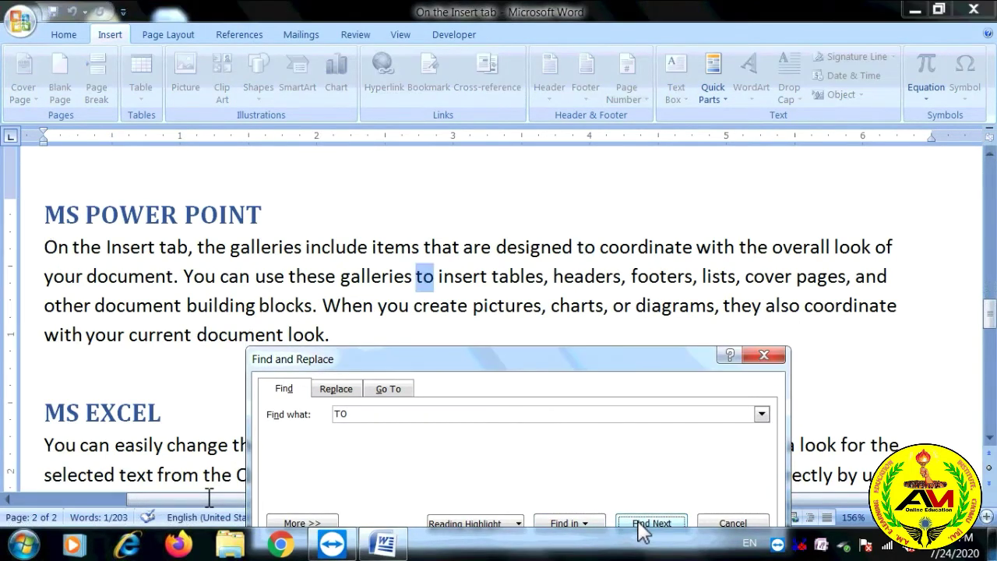
{"action": "left_click", "coordinate": [640, 525]}
{"action": "left_click", "coordinate": [640, 525]}
{"action": "left_click", "coordinate": [640, 525]}
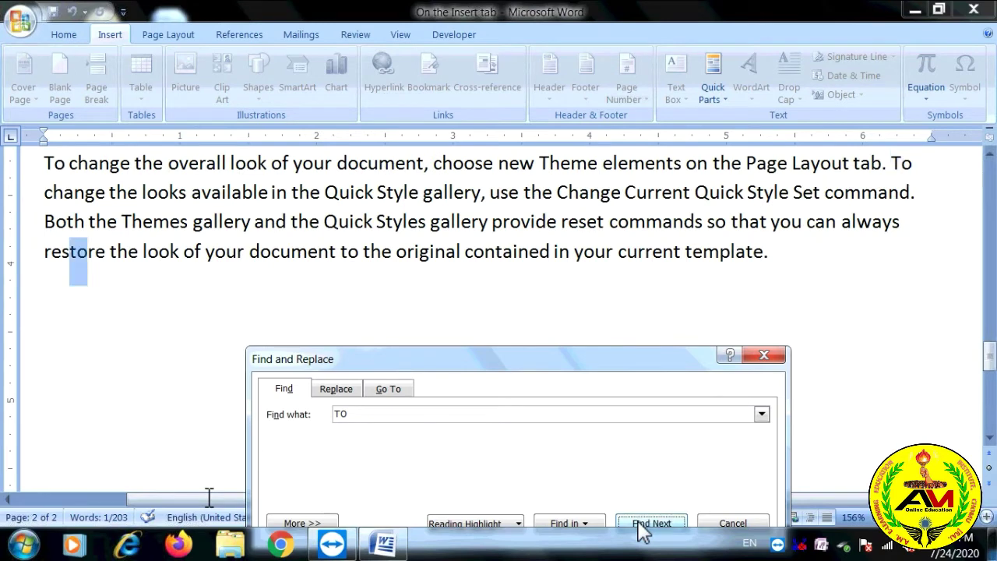
{"action": "left_click", "coordinate": [641, 525]}
{"action": "left_click", "coordinate": [640, 525]}
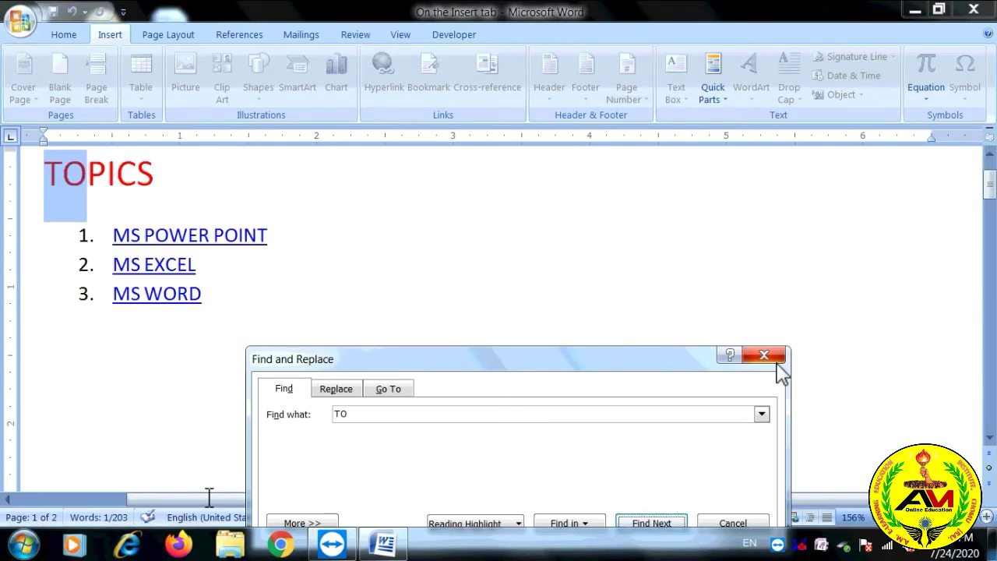
{"action": "left_click", "coordinate": [763, 355]}
{"action": "mouse_move", "coordinate": [990, 194]}
{"action": "left_mouse_down"}
{"action": "mouse_move", "coordinate": [989, 327]}
{"action": "mouse_move", "coordinate": [989, 318]}
{"action": "left_mouse_up"}
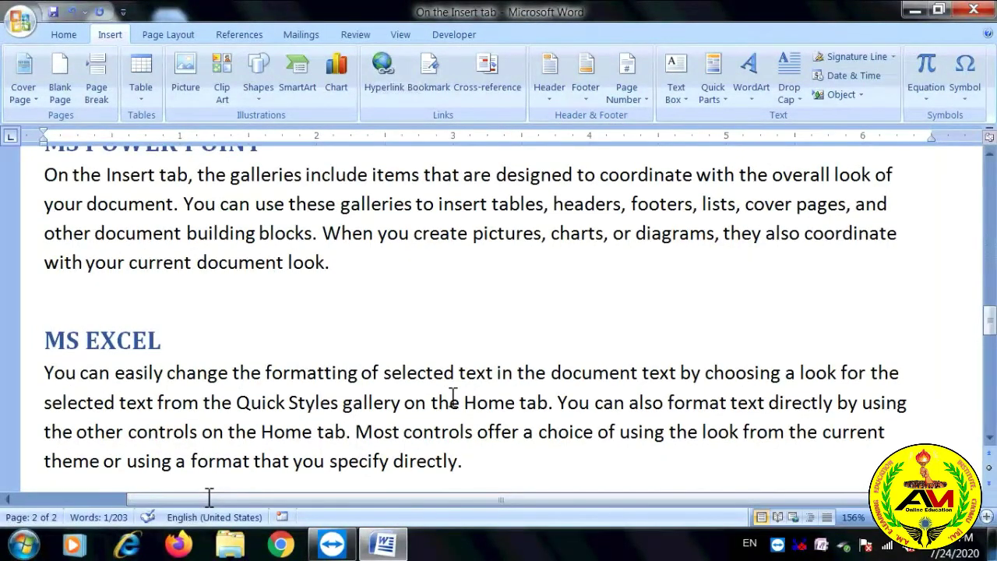
- Highlight the word "to" after "designed" in yellow
{"action": "double_click", "coordinate": [586, 174]}
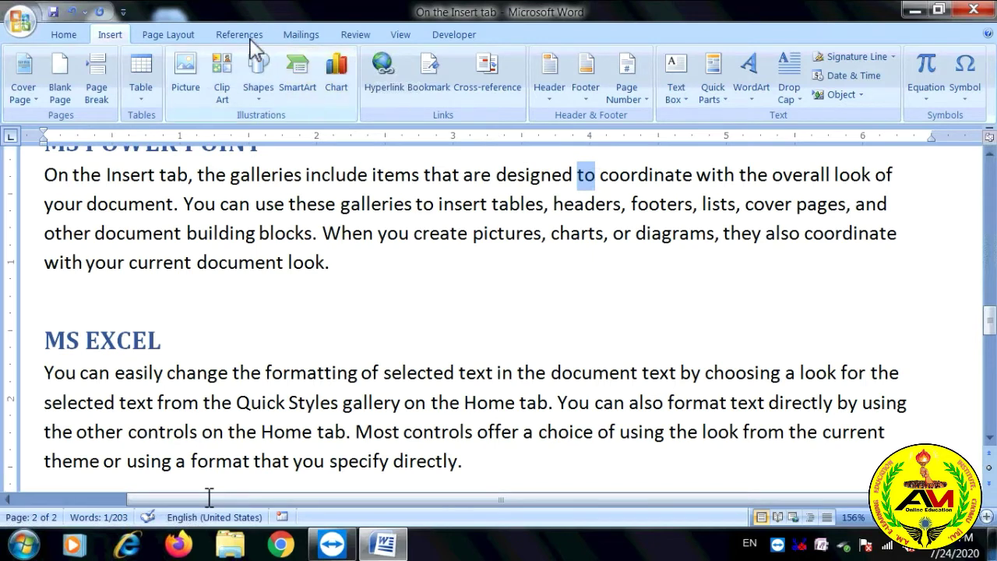
{"action": "left_click", "coordinate": [63, 36]}
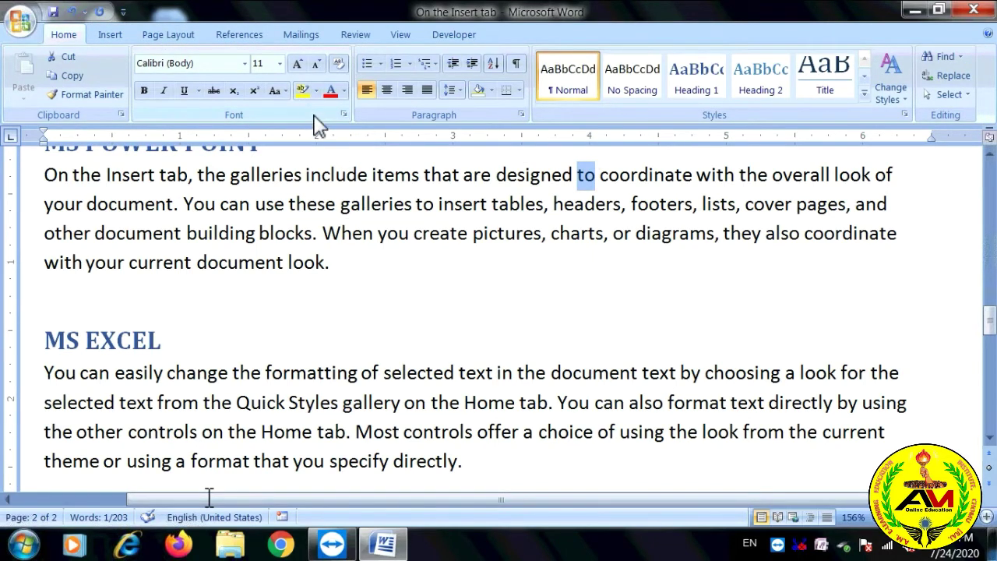
{"action": "left_click", "coordinate": [303, 90]}
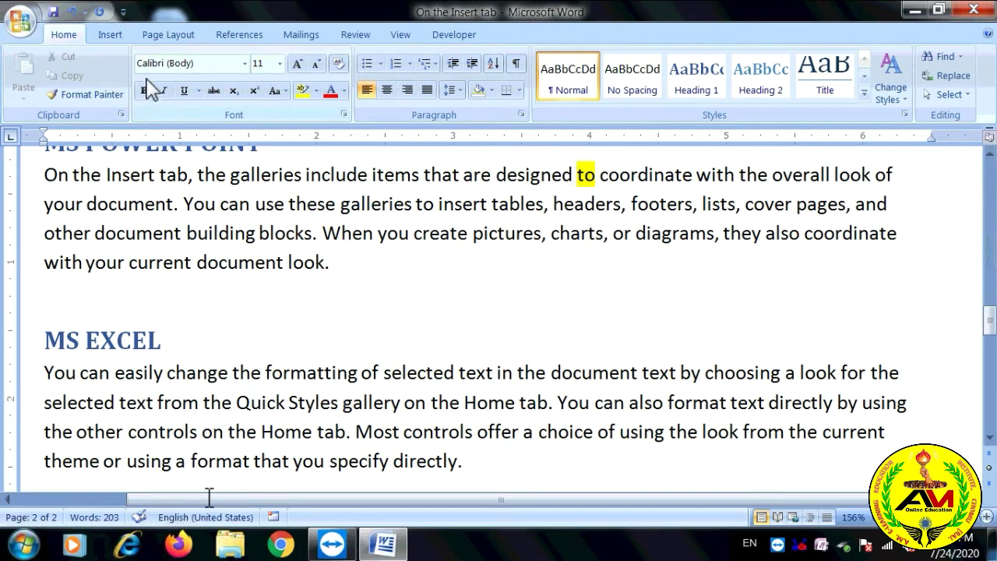
- Add a bookmark named TO on the highlighted word "to"
{"action": "left_click", "coordinate": [108, 36]}
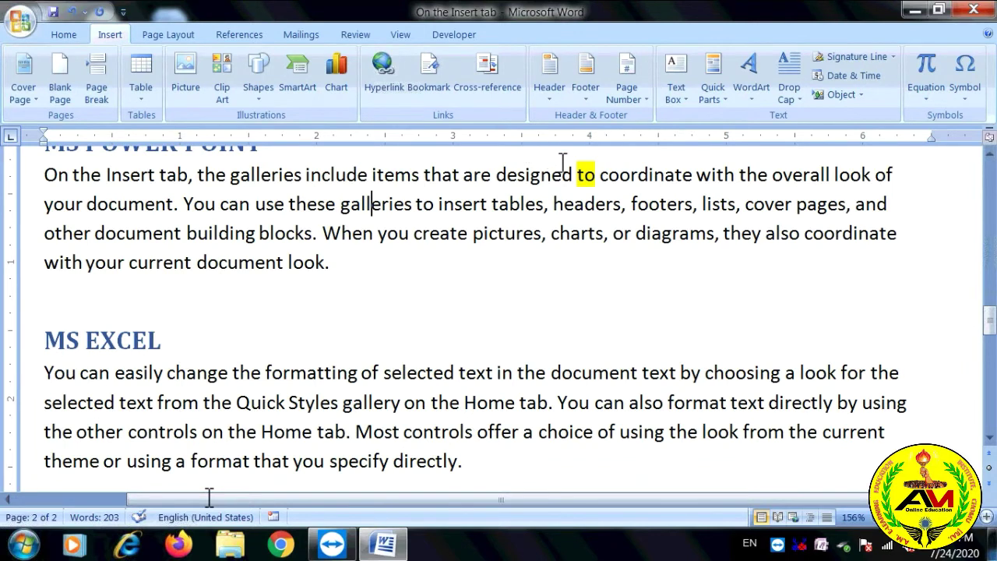
{"action": "left_click_drag", "start_coordinate": [596, 175], "coordinate": [576, 174]}
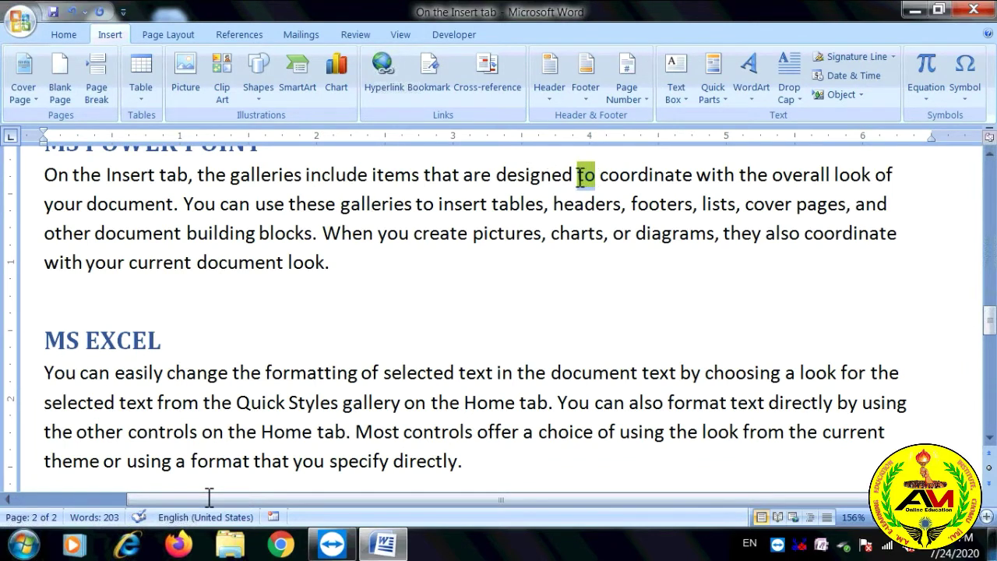
{"action": "left_click", "coordinate": [433, 86]}
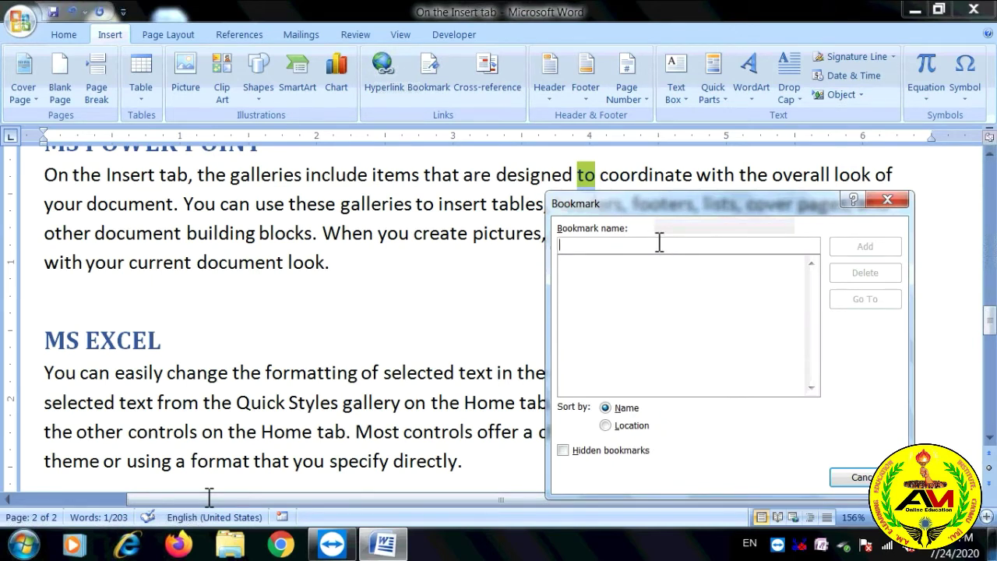
{"action": "type", "text": "TO"}
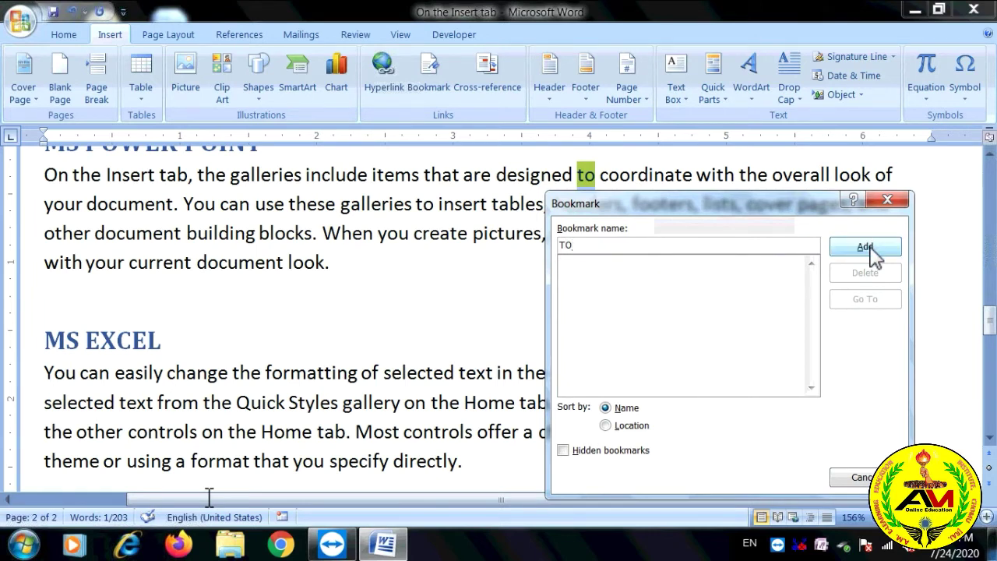
{"action": "left_click", "coordinate": [873, 253]}
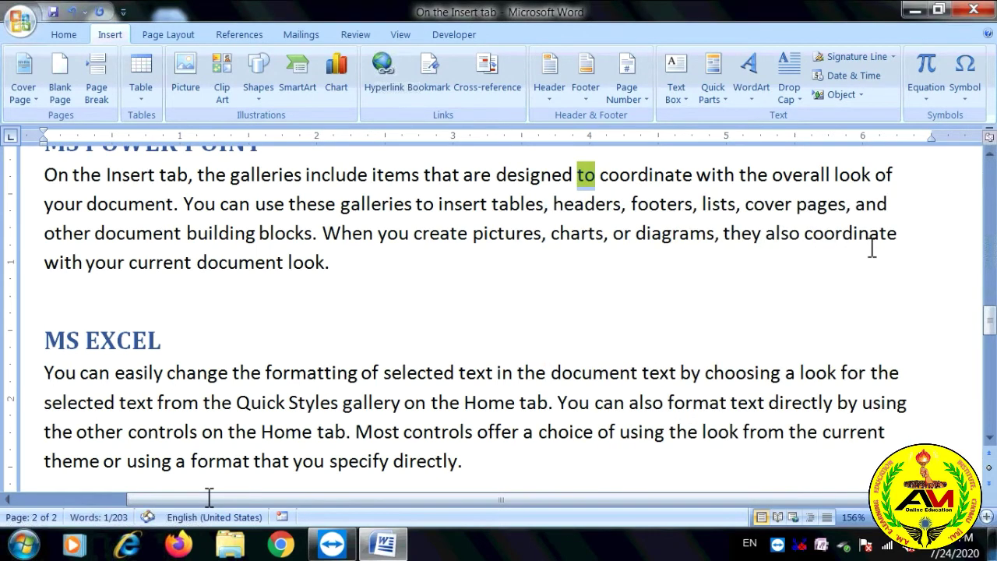
{"action": "left_click", "coordinate": [758, 283]}
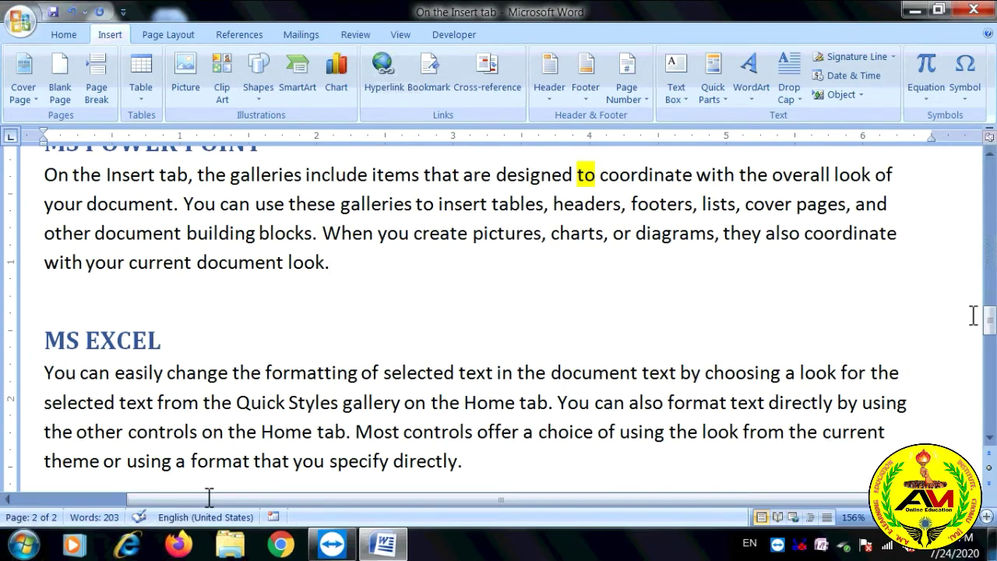
- Jump back to the TO bookmark from the end of the document
{"action": "left_click_drag", "start_coordinate": [990, 318], "coordinate": [989, 363]}
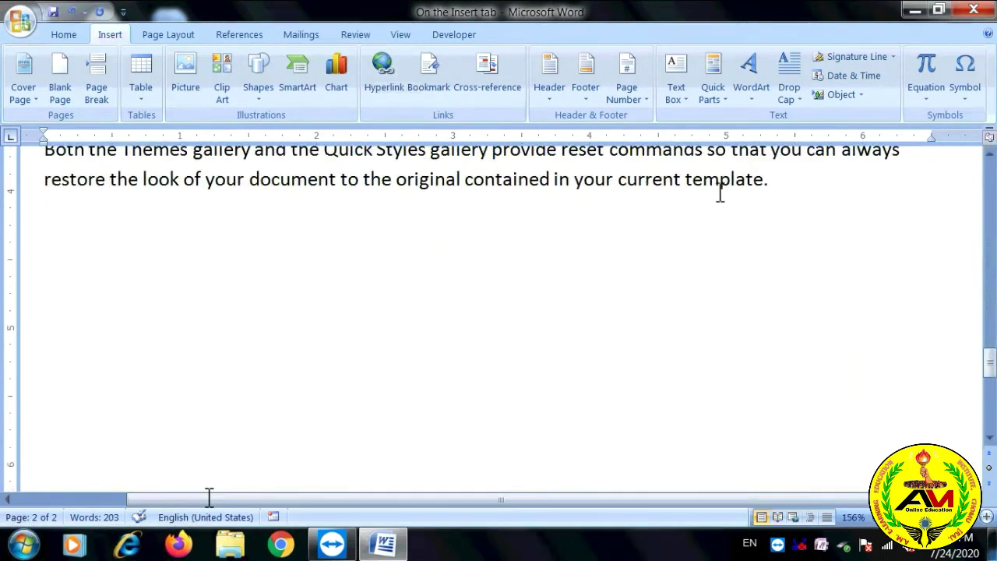
{"action": "left_click", "coordinate": [720, 193]}
{"action": "left_click", "coordinate": [444, 84]}
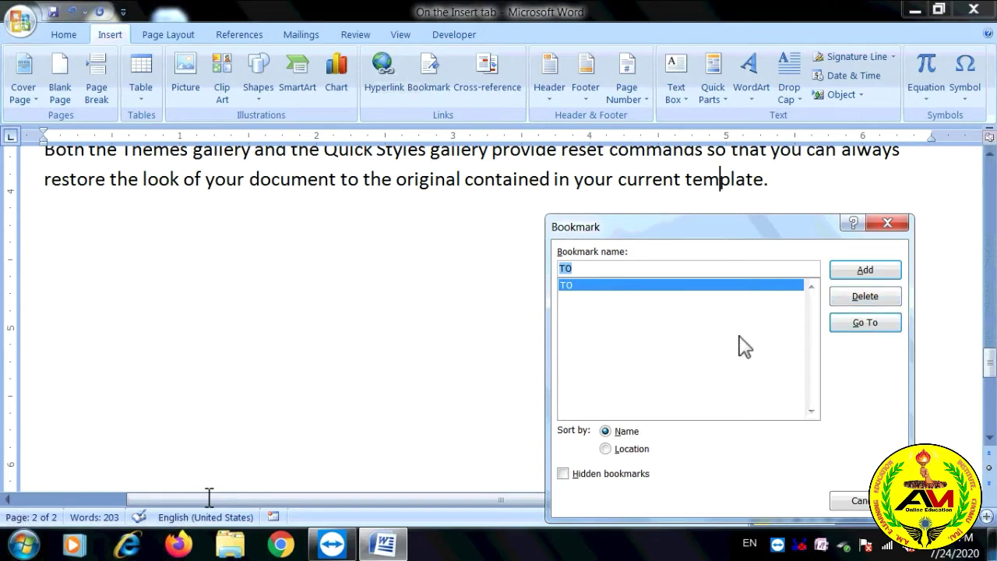
{"action": "left_click", "coordinate": [841, 326]}
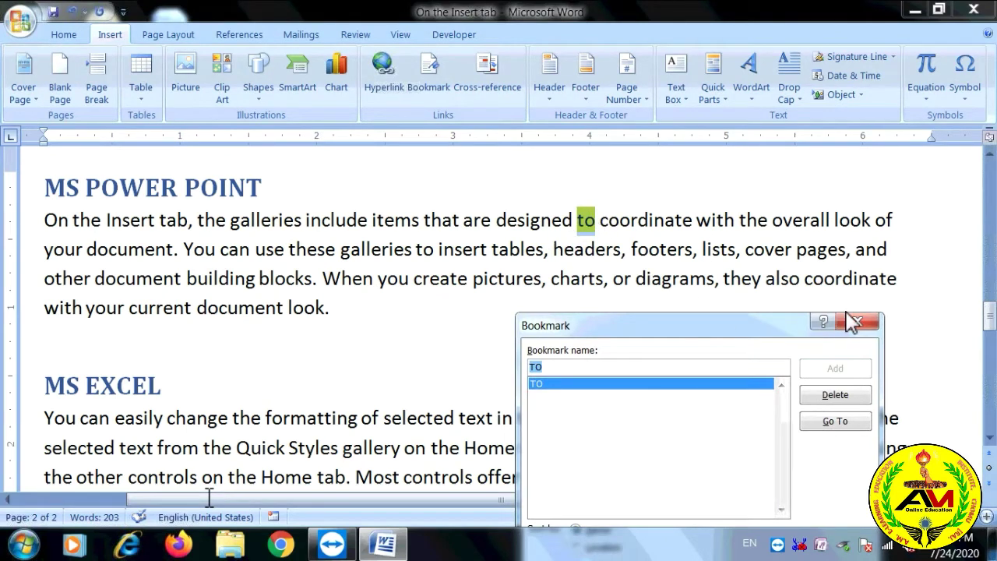
{"action": "left_click", "coordinate": [857, 324]}
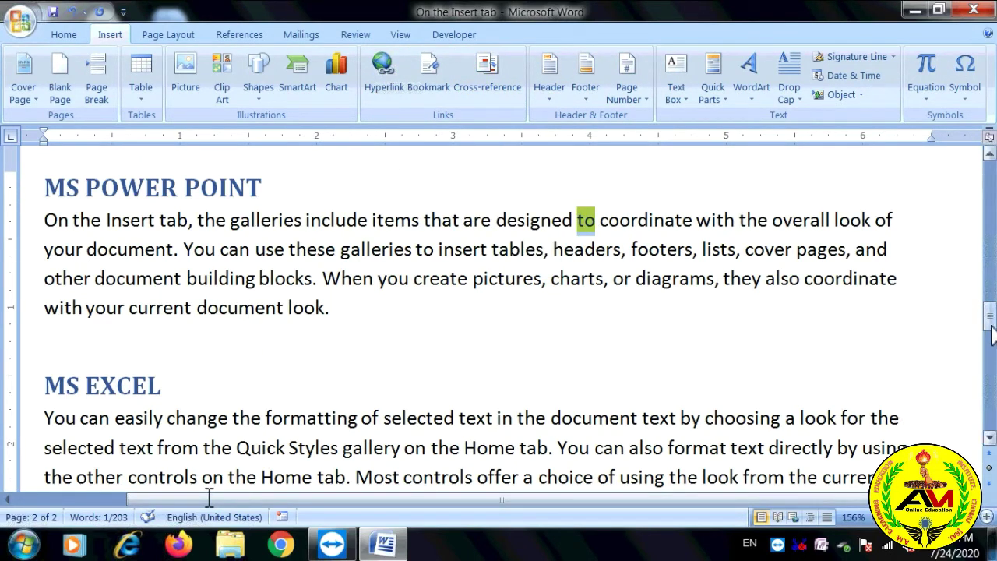
- Open the Cross-reference dialog and cancel it without inserting anything
{"action": "left_click_drag", "start_coordinate": [988, 316], "coordinate": [983, 257]}
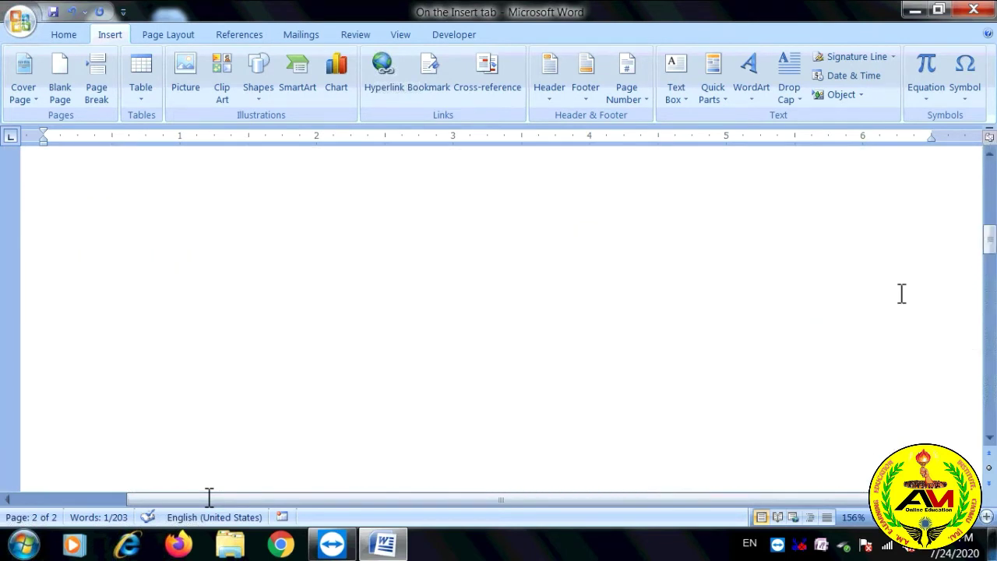
{"action": "left_click_drag", "start_coordinate": [988, 248], "coordinate": [994, 195]}
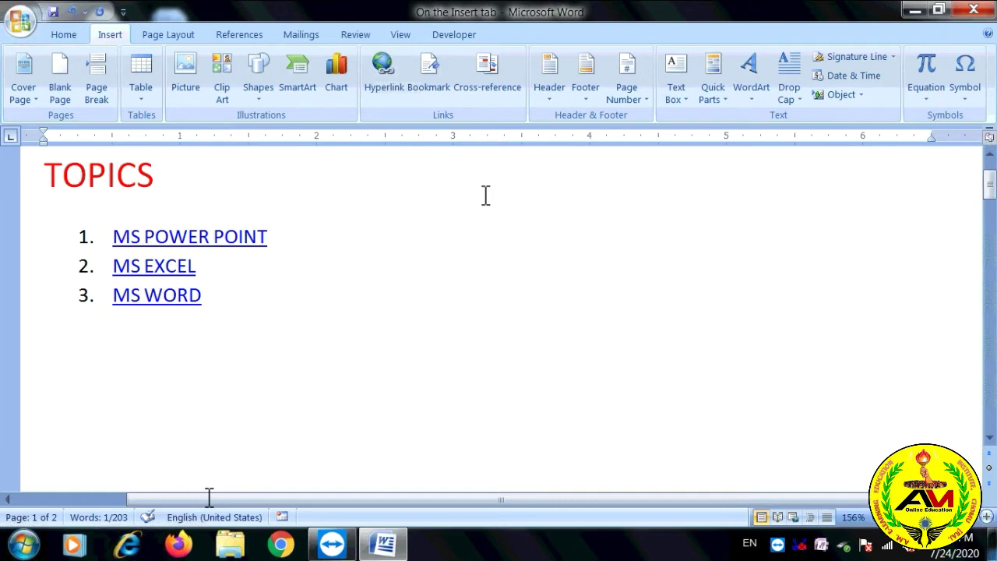
{"action": "left_click", "coordinate": [505, 69]}
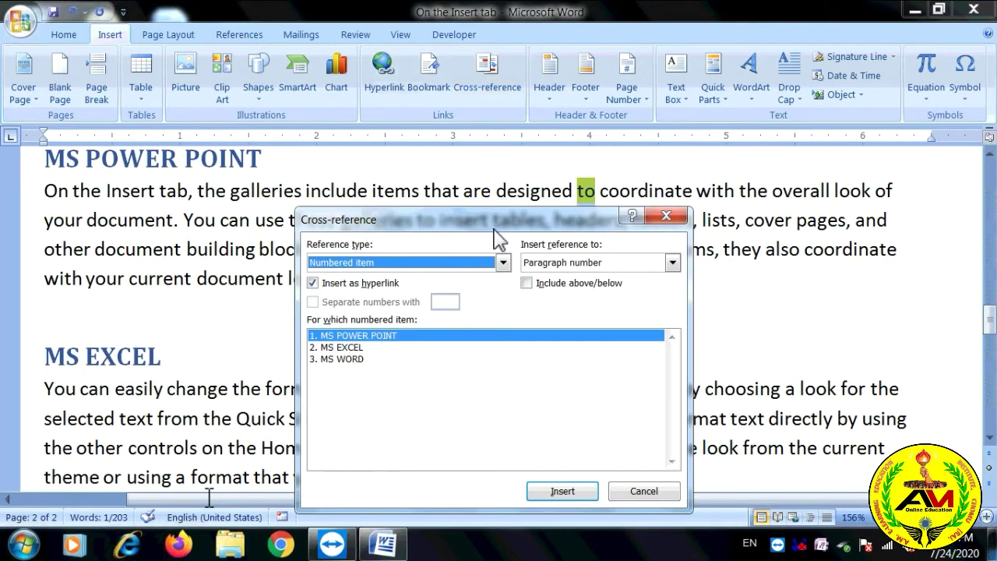
{"action": "left_click_drag", "start_coordinate": [494, 227], "coordinate": [597, 202]}
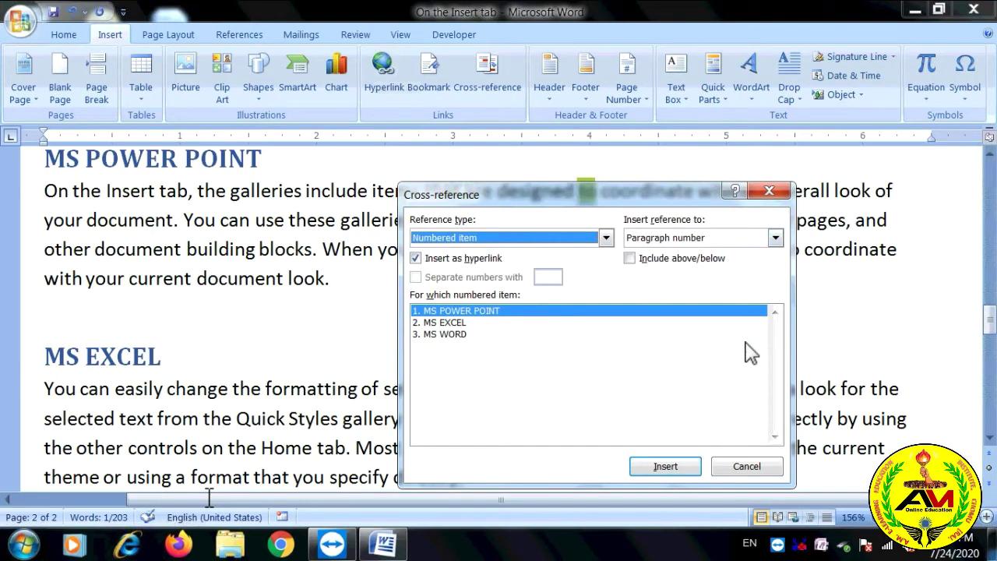
{"action": "left_click", "coordinate": [749, 469]}
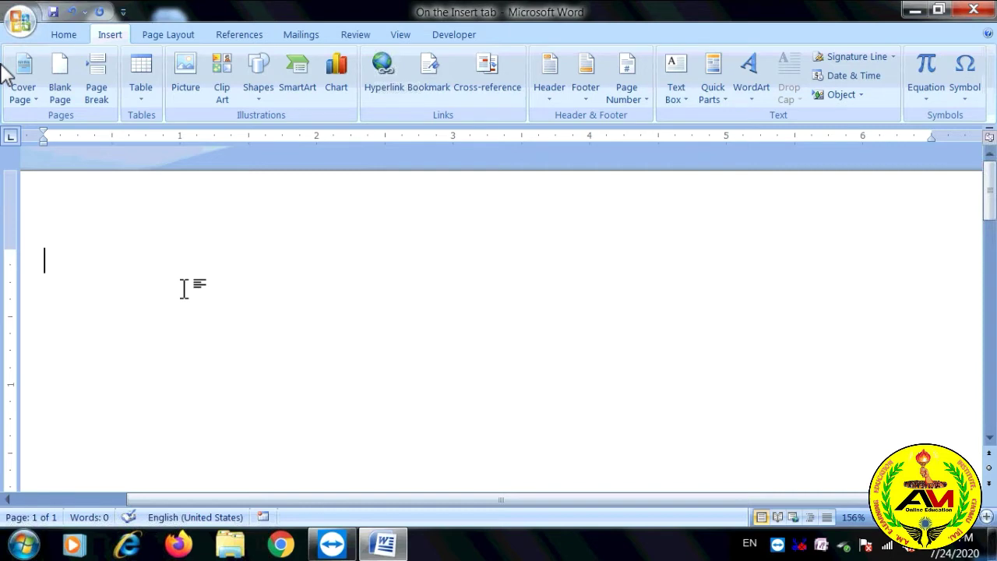
- Generate sample paragraphs with =rand(), return to the document start, and open the Header gallery
{"action": "type", "text": "=rand"}
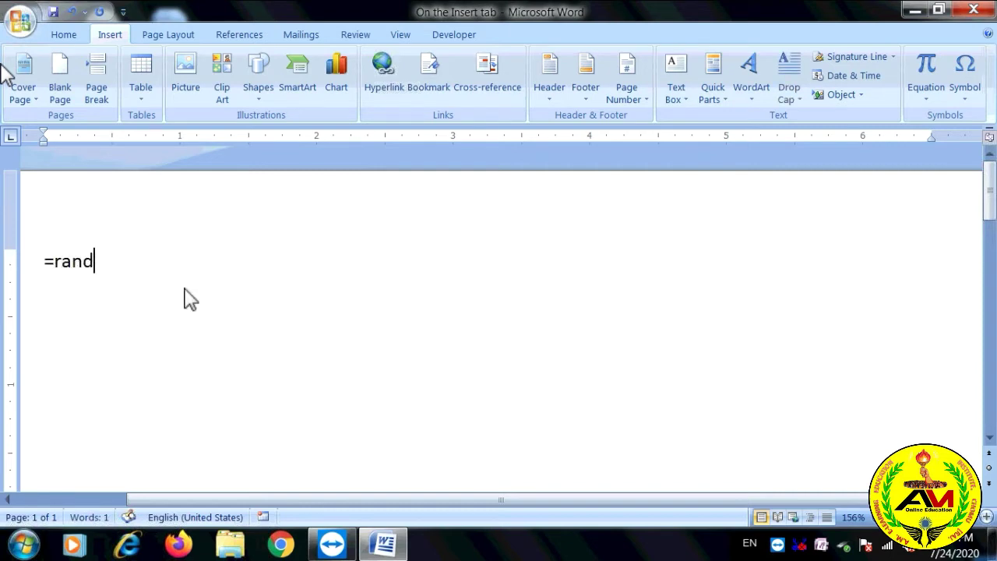
{"action": "type", "text": "()"}
{"action": "key", "text": "Return"}
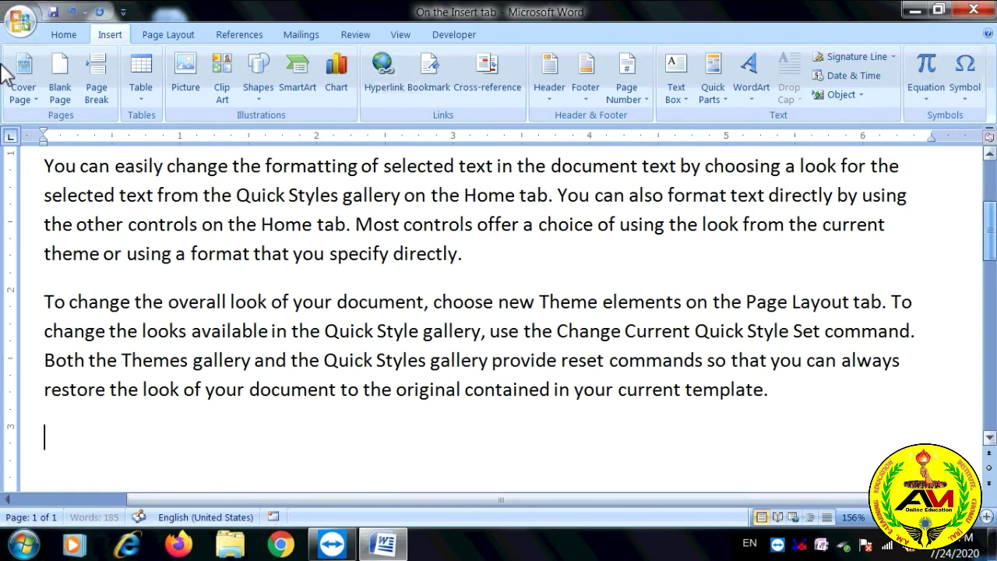
{"action": "key", "text": "ctrl+Home"}
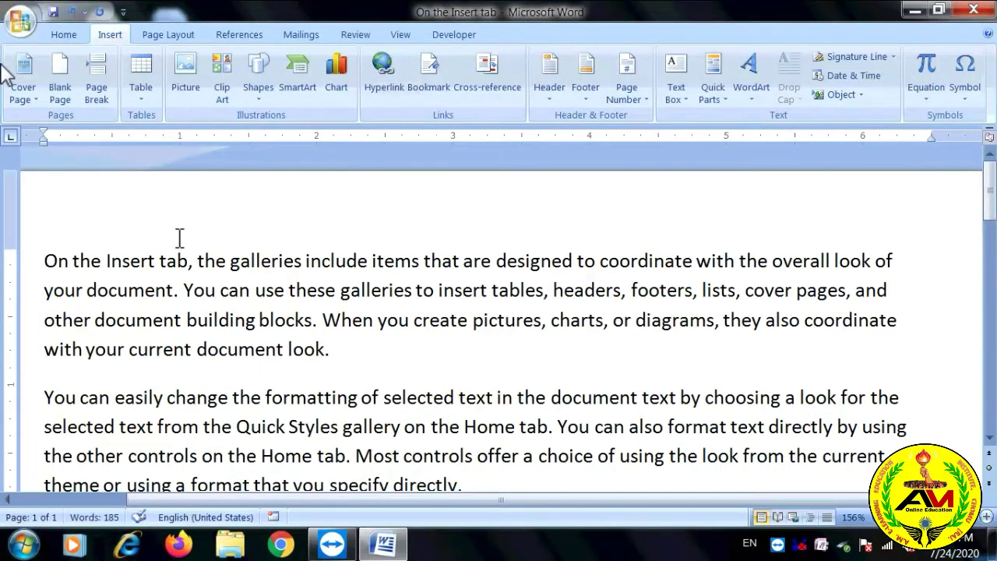
{"action": "left_click", "coordinate": [549, 74]}
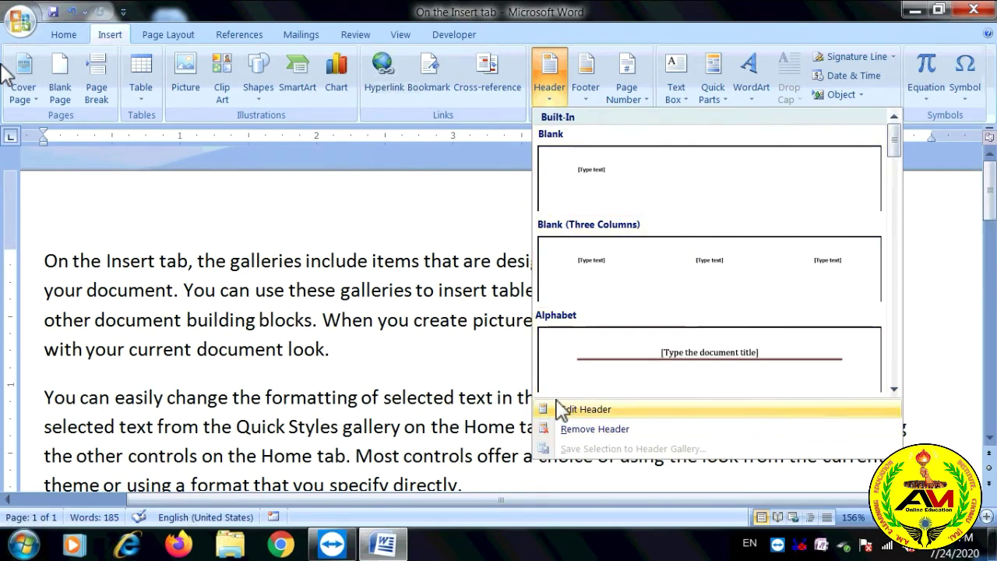
- Insert the Alphabet header, retitle it 'AM E-LEARNING', and return to the body text
{"action": "left_click", "coordinate": [696, 363]}
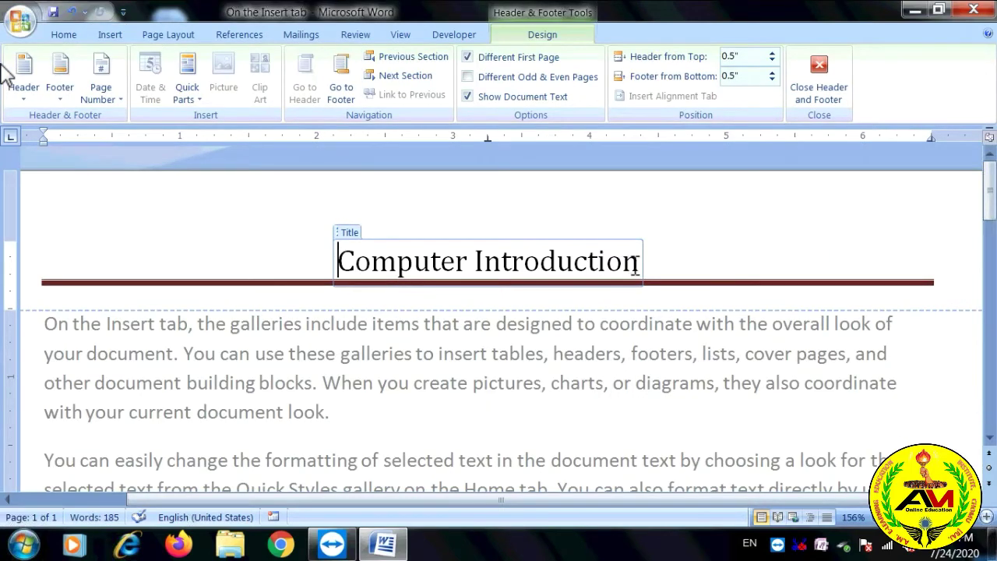
{"action": "left_click_drag", "start_coordinate": [641, 265], "coordinate": [380, 269]}
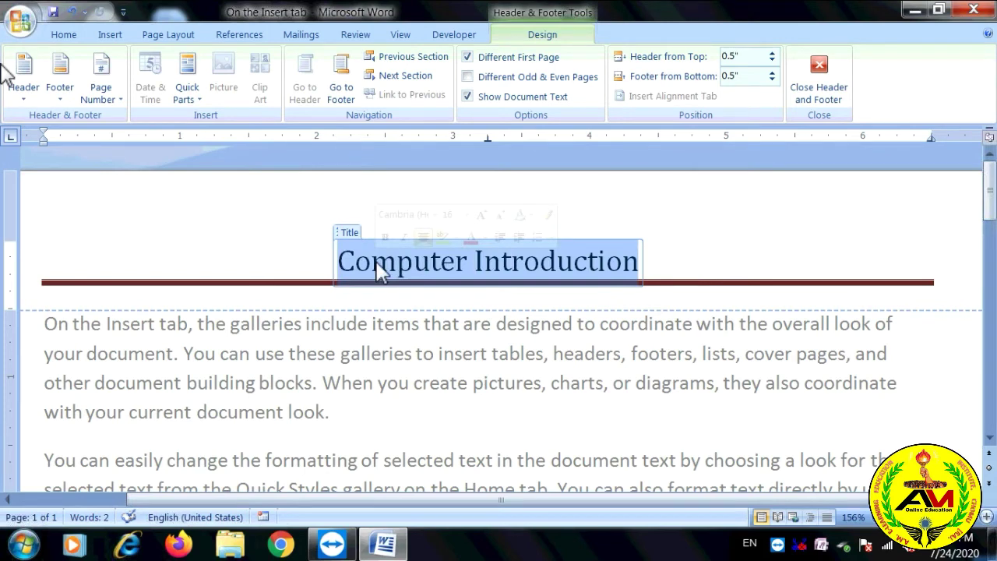
{"action": "type", "text": "A"}
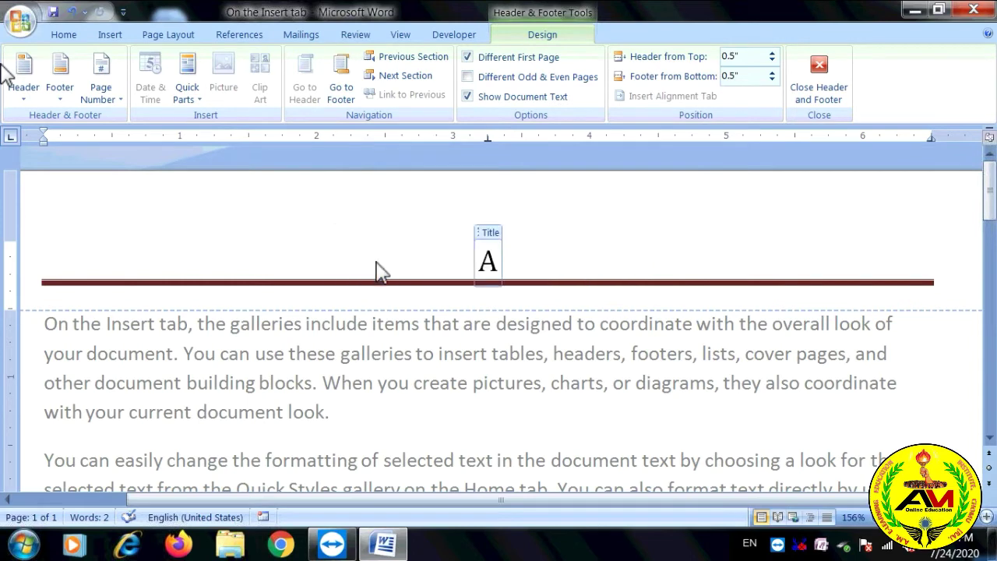
{"action": "type", "text": "M ELE"}
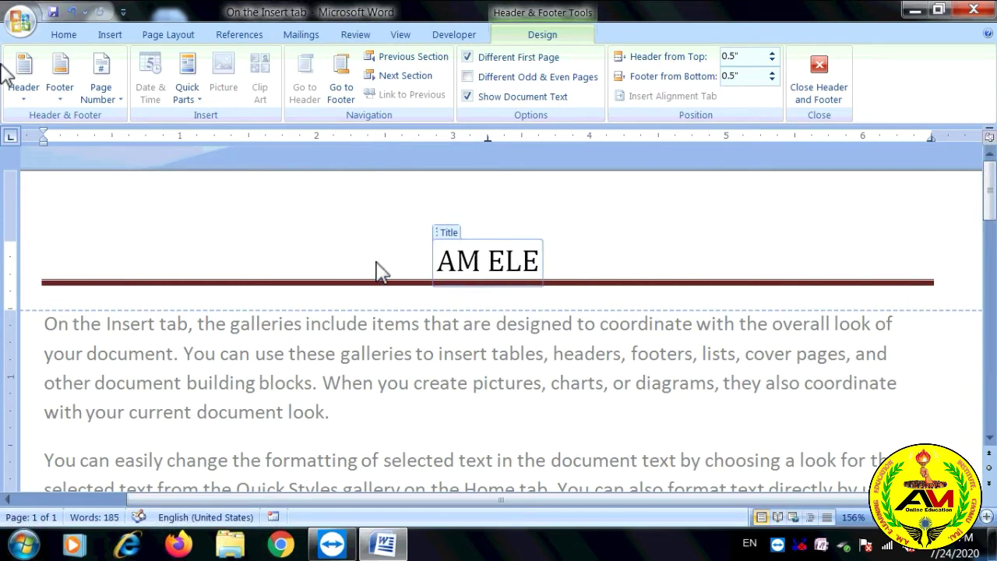
{"action": "type", "text": "ARNING"}
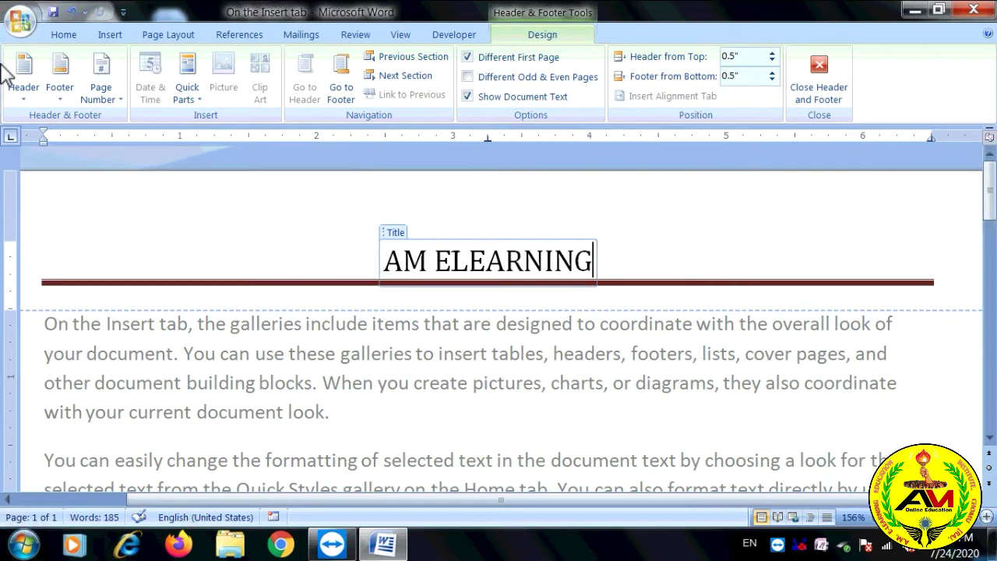
{"action": "left_click", "coordinate": [450, 260]}
{"action": "type", "text": "="}
{"action": "key", "text": "BackSpace"}
{"action": "type", "text": "-"}
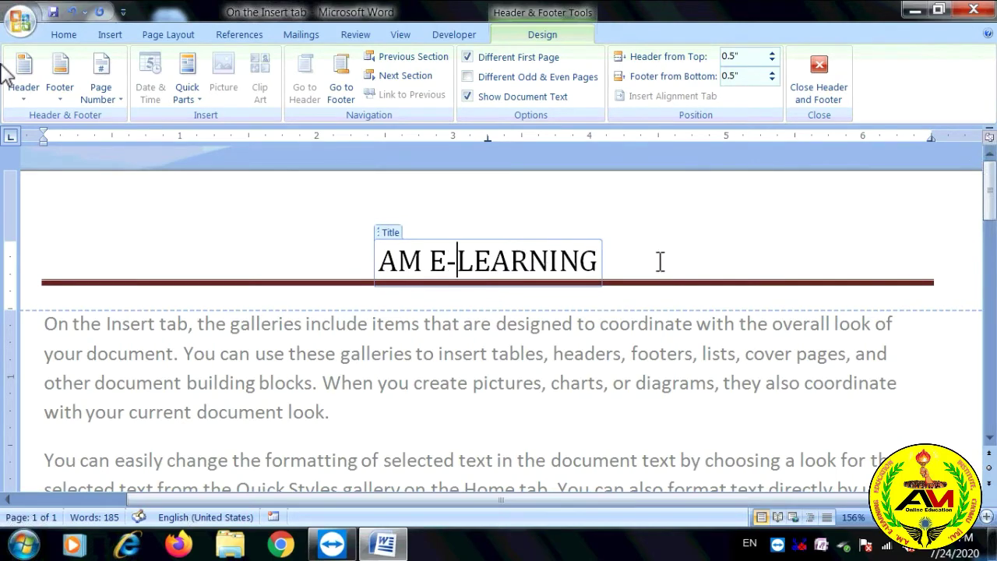
{"action": "double_click", "coordinate": [667, 349]}
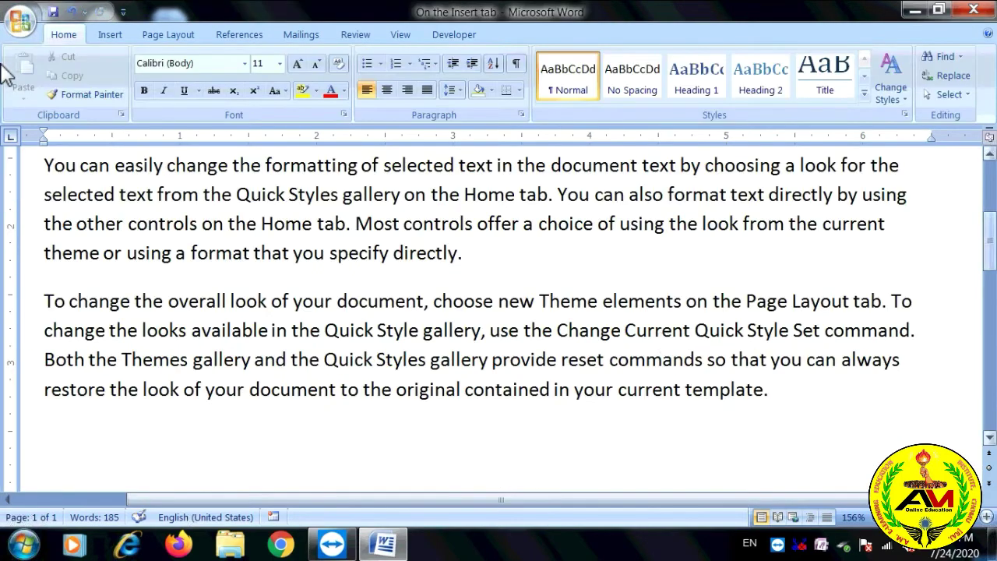
- Scroll through all four pages to confirm the AM E-LEARNING header repeats, then back to page 1
{"action": "left_click_drag", "start_coordinate": [990, 238], "coordinate": [992, 178]}
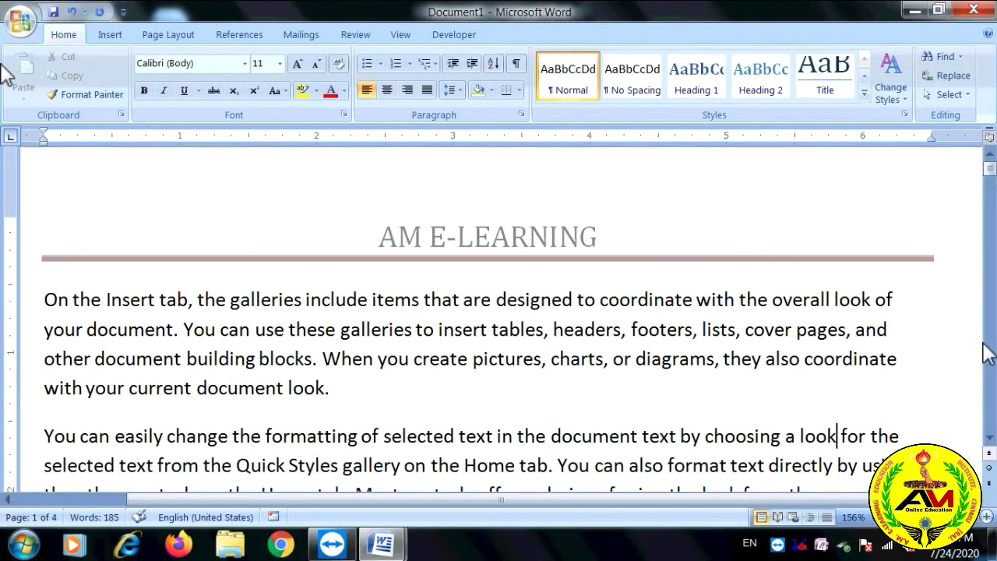
{"action": "left_click", "coordinate": [991, 171]}
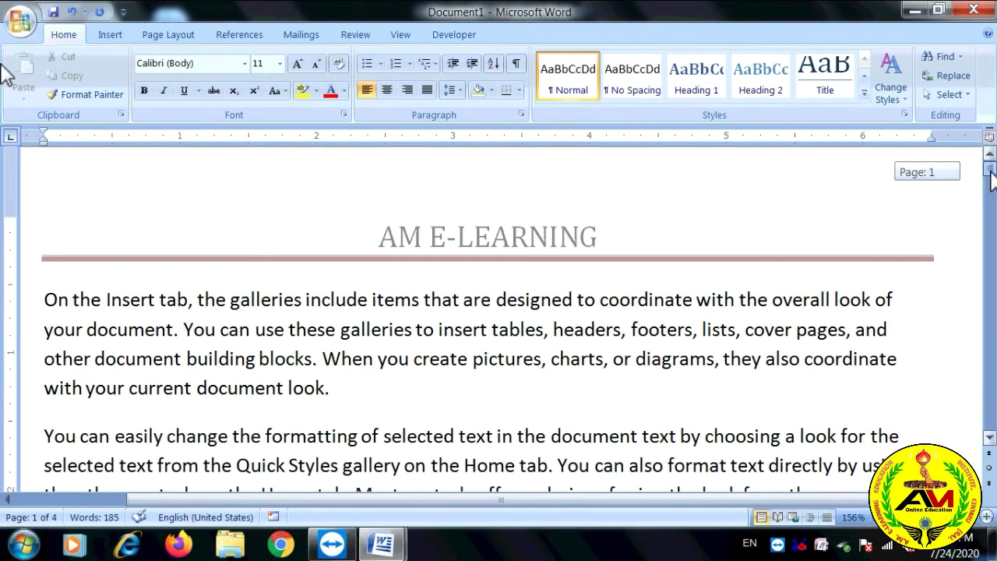
{"action": "left_click_drag", "start_coordinate": [991, 179], "coordinate": [991, 178]}
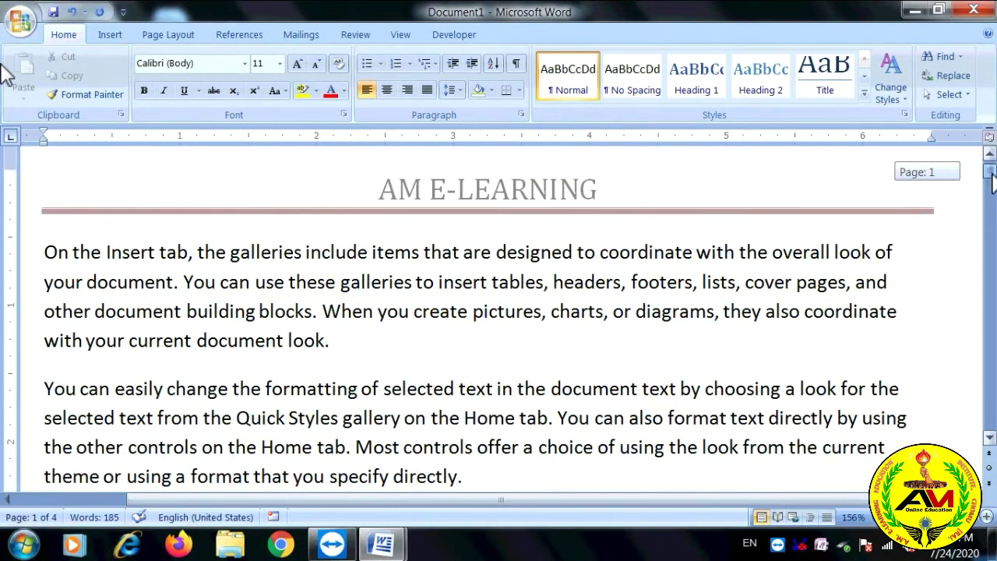
{"action": "left_click_drag", "start_coordinate": [992, 187], "coordinate": [987, 381]}
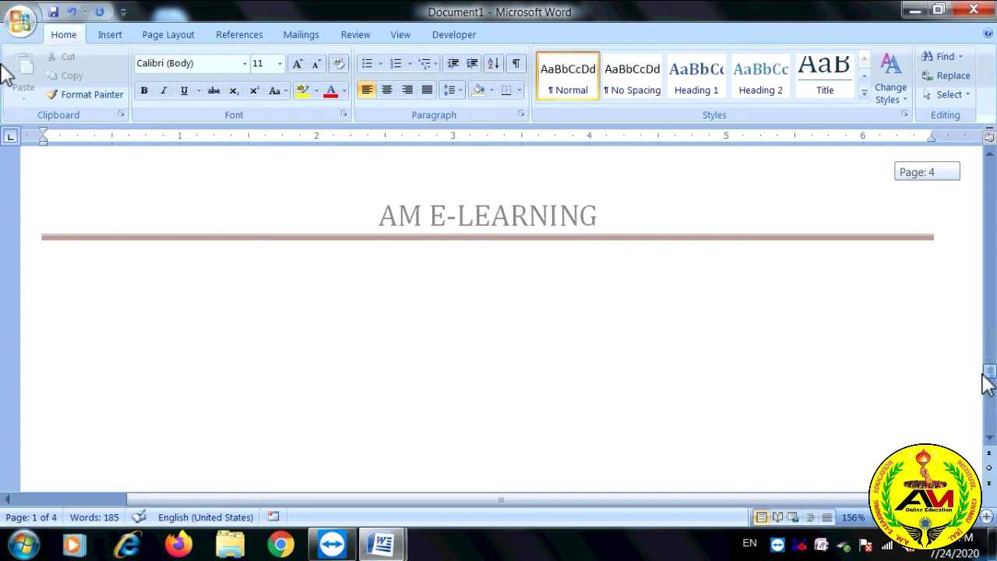
{"action": "left_click_drag", "start_coordinate": [988, 381], "coordinate": [988, 159]}
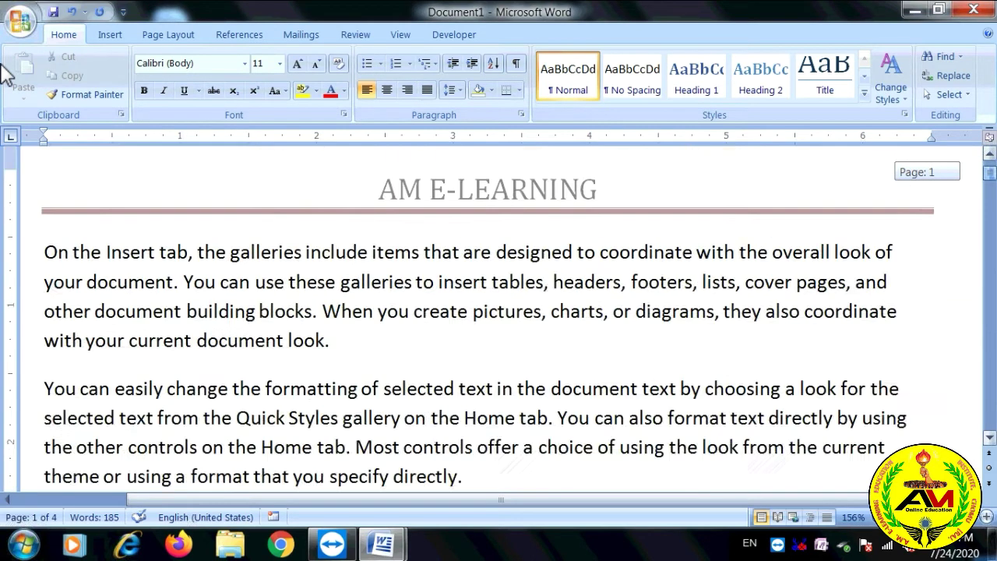
- Insert the Alphabet footer and replace its placeholder with the contact e-mail address
{"action": "left_click", "coordinate": [113, 36]}
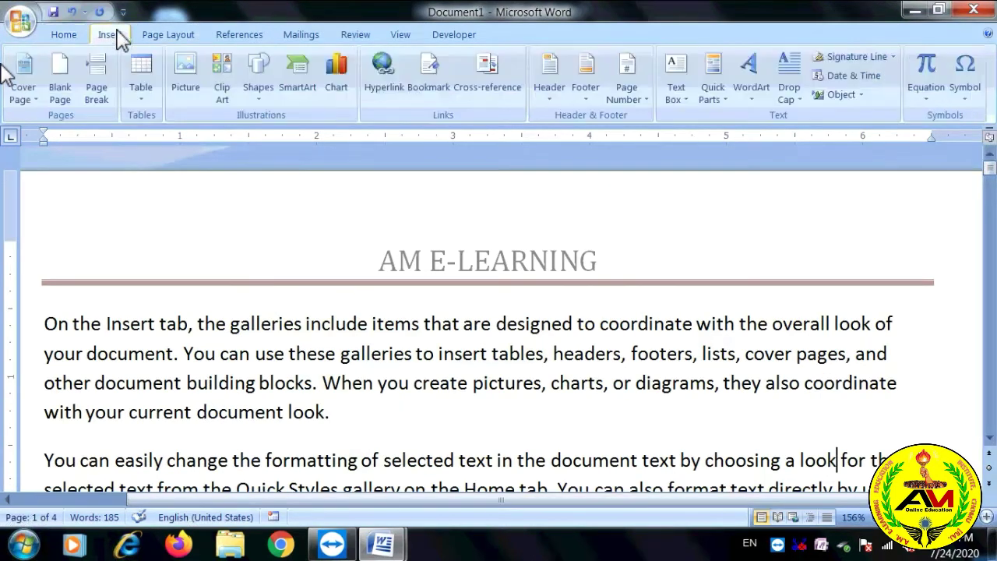
{"action": "left_click", "coordinate": [588, 76]}
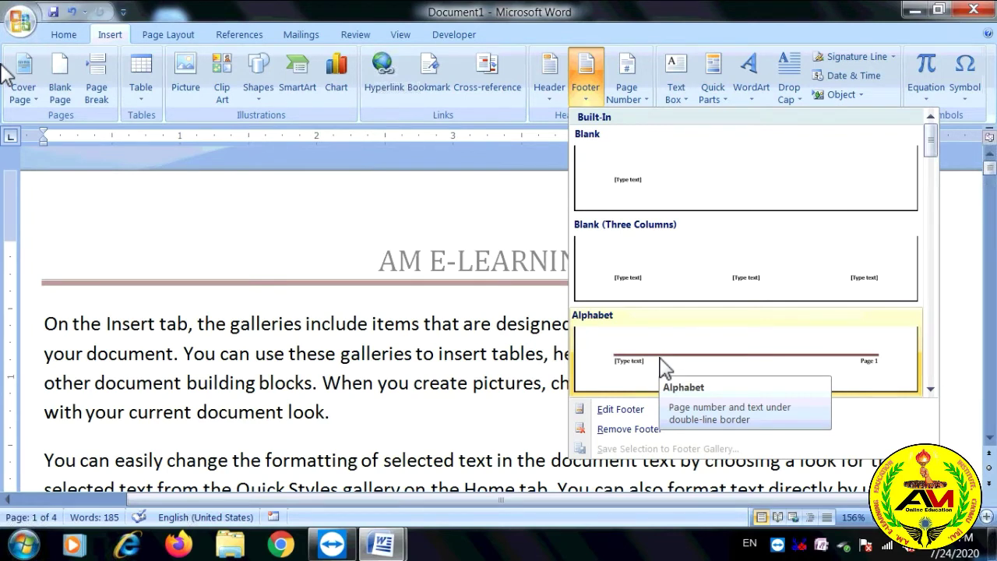
{"action": "left_click", "coordinate": [710, 368]}
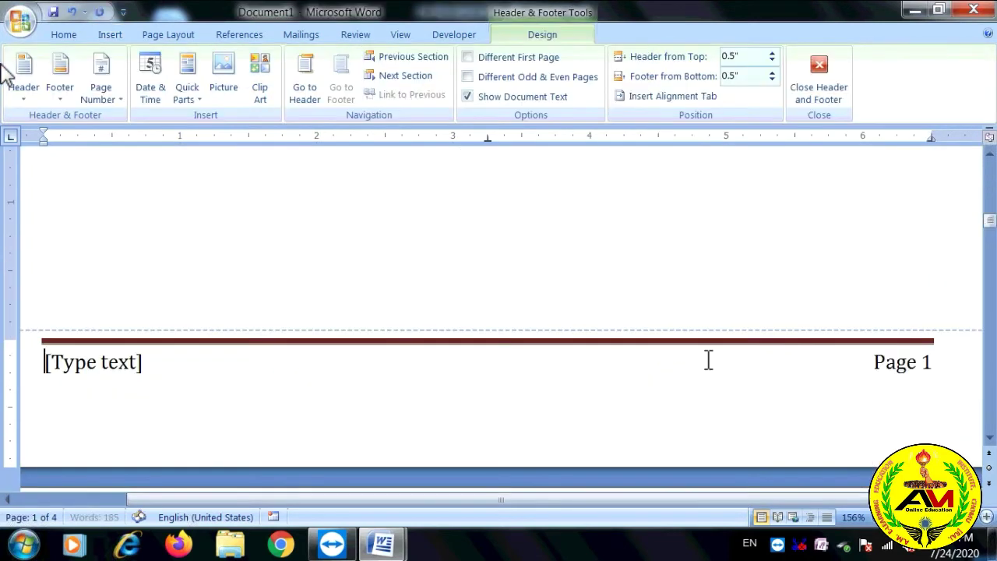
{"action": "left_click", "coordinate": [130, 379]}
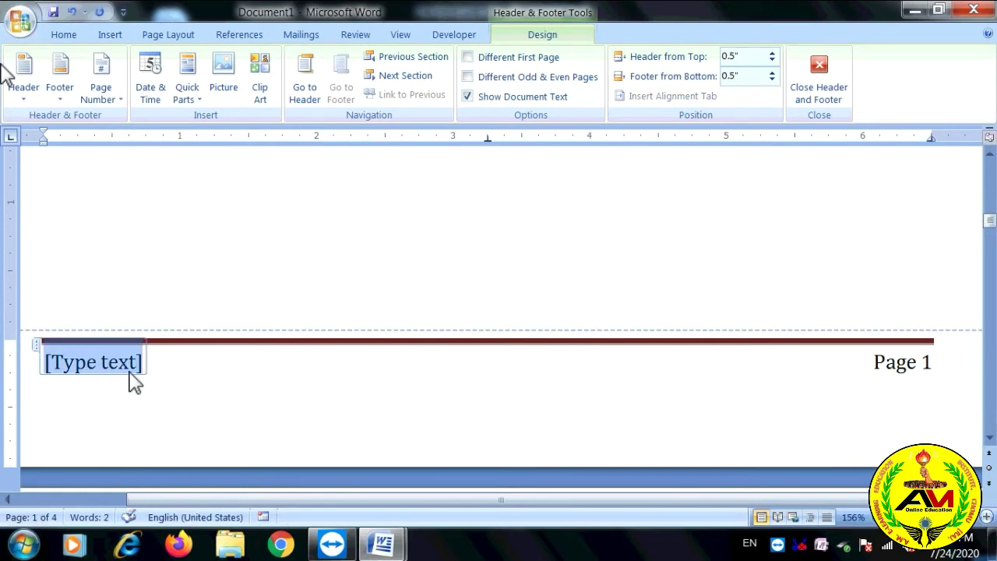
{"action": "key", "text": "BackSpace"}
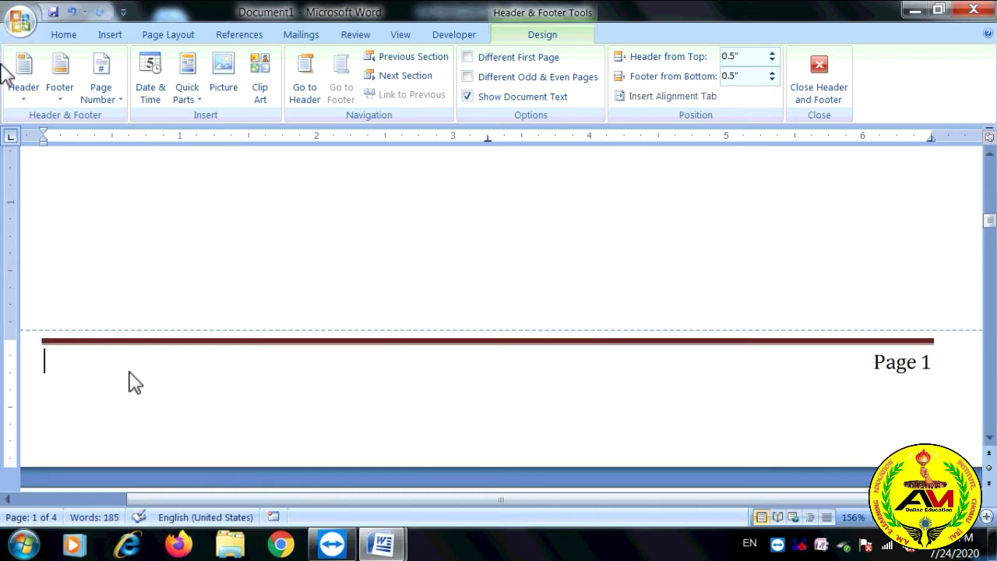
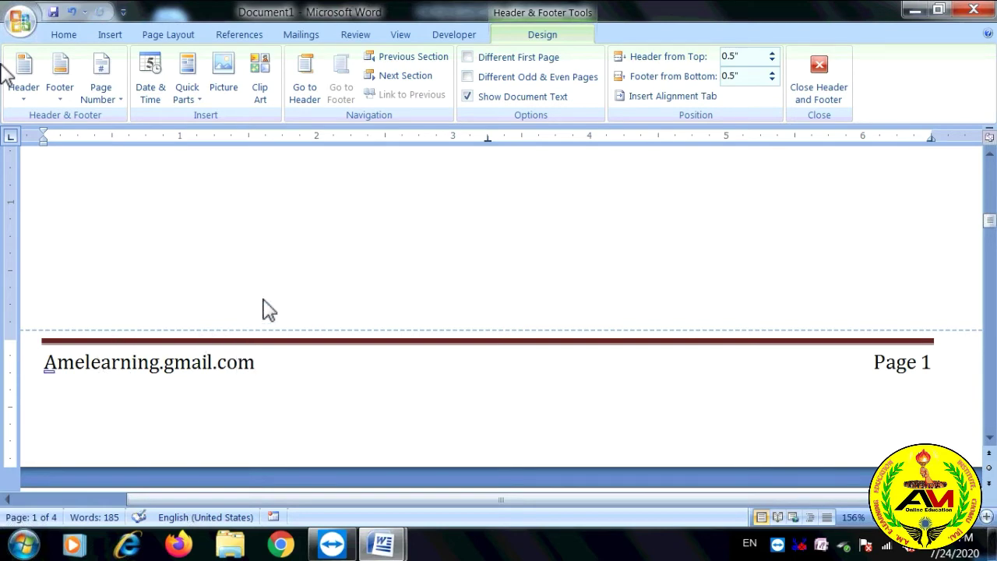
- Close the footer and add Plain Number 2 page numbers at the bottom of the pages
{"action": "double_click", "coordinate": [286, 281]}
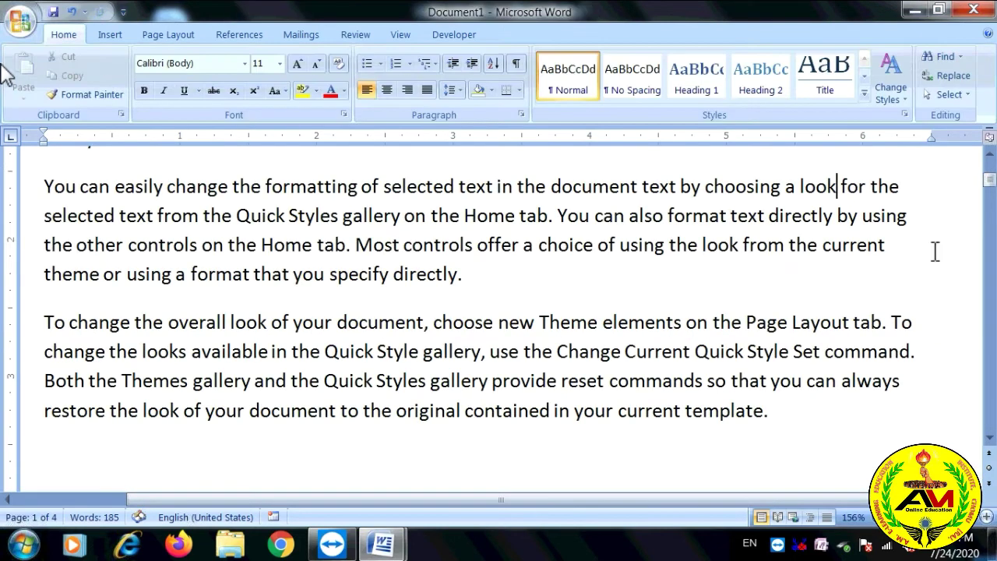
{"action": "mouse_move", "coordinate": [993, 191]}
{"action": "left_mouse_down"}
{"action": "mouse_move", "coordinate": [992, 370]}
{"action": "mouse_move", "coordinate": [992, 164]}
{"action": "left_mouse_up"}
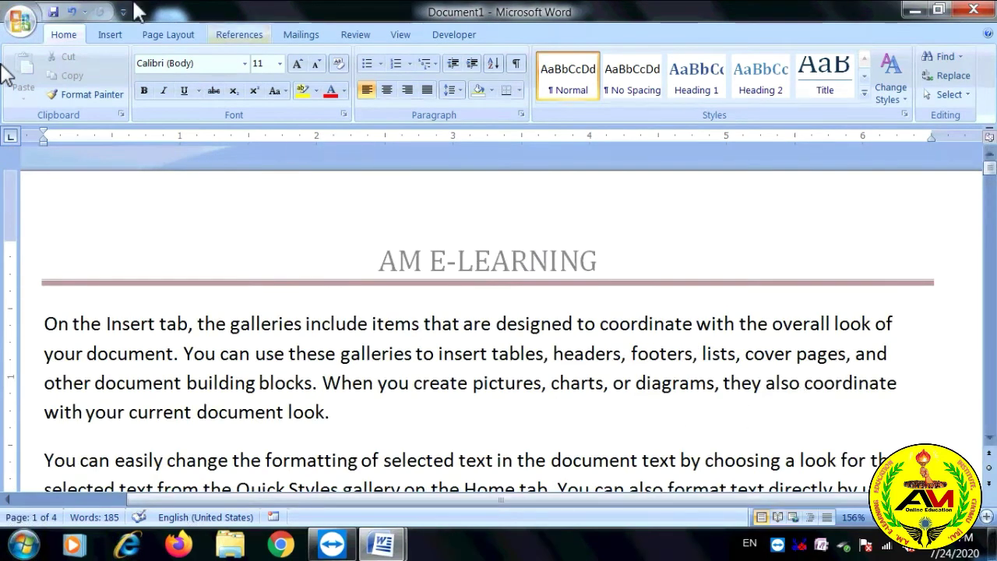
{"action": "left_click", "coordinate": [124, 38]}
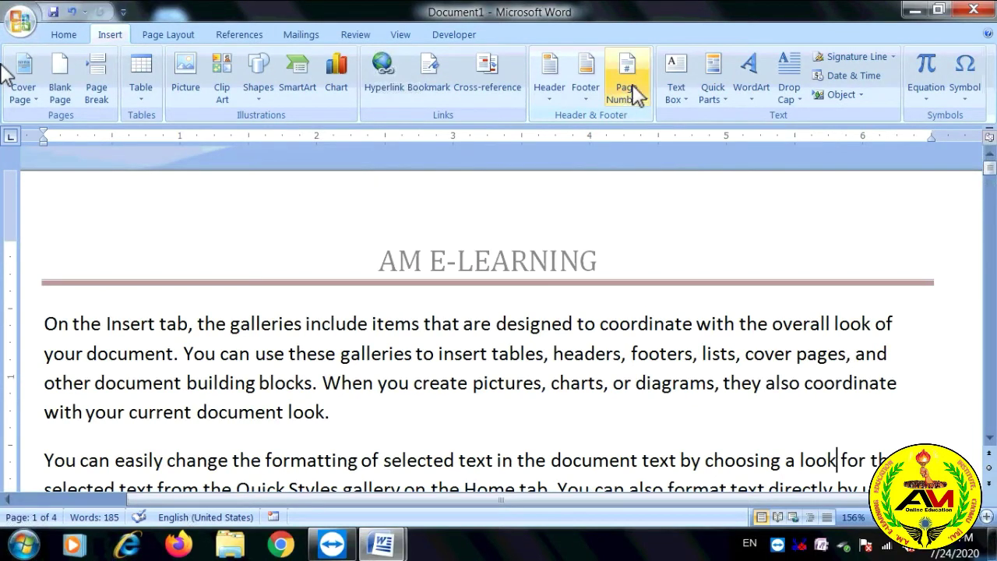
{"action": "left_click", "coordinate": [647, 109]}
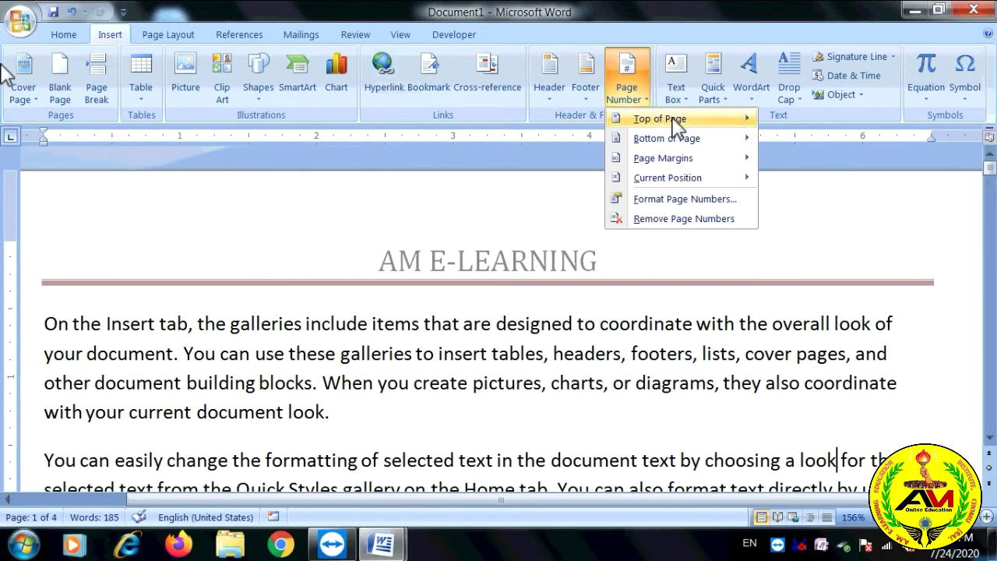
{"action": "mouse_move", "coordinate": [651, 119]}
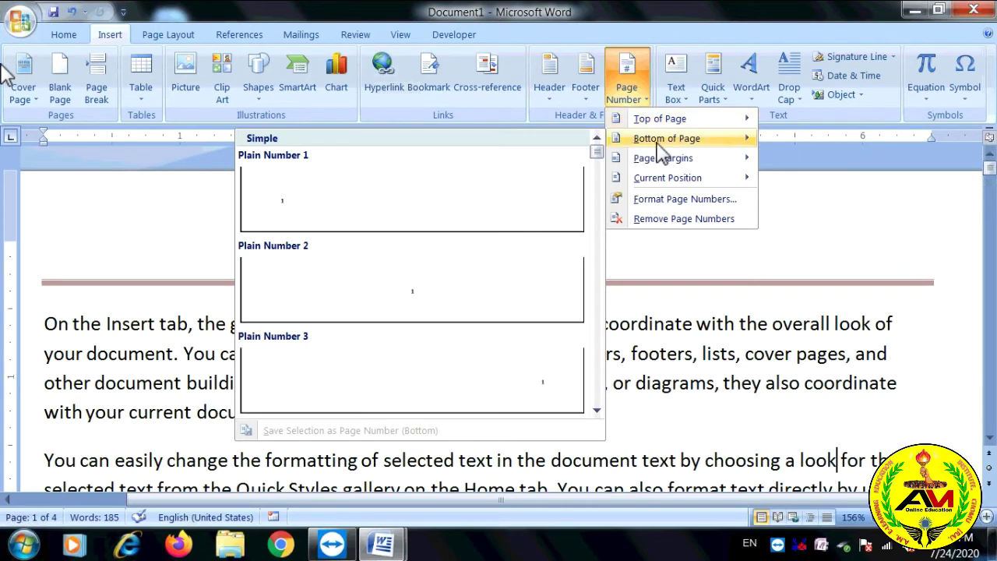
{"action": "mouse_move", "coordinate": [681, 166]}
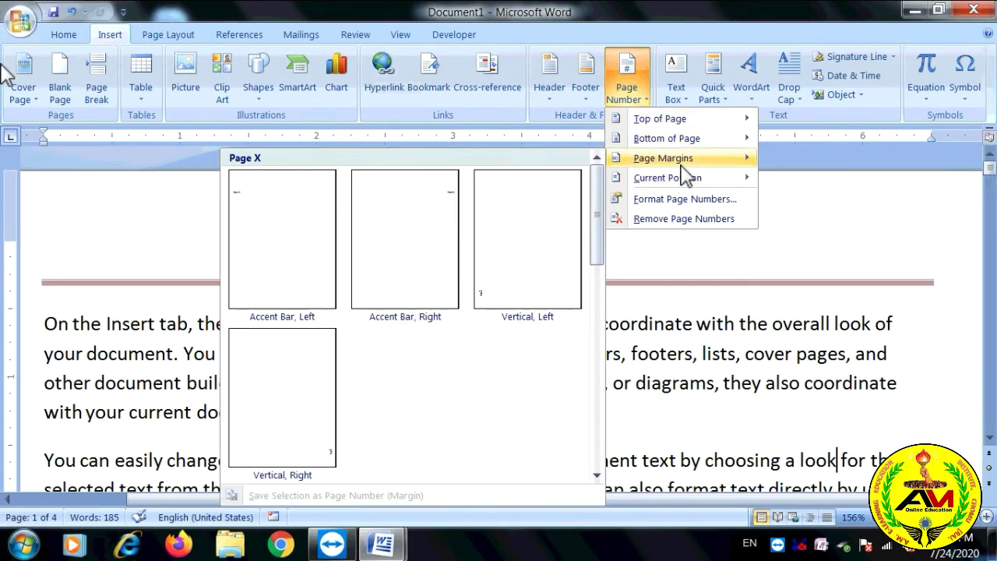
{"action": "mouse_move", "coordinate": [668, 185]}
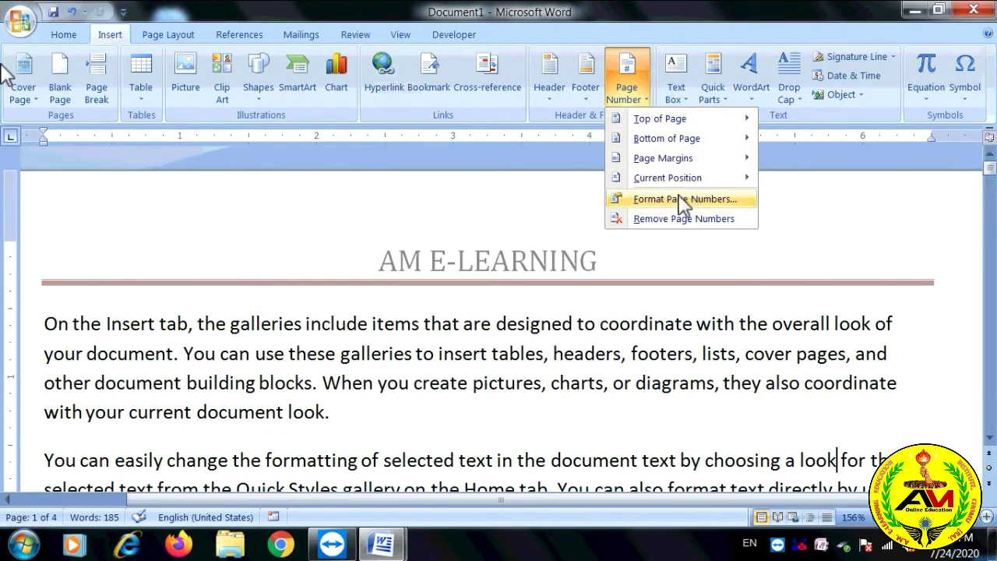
{"action": "mouse_move", "coordinate": [651, 139]}
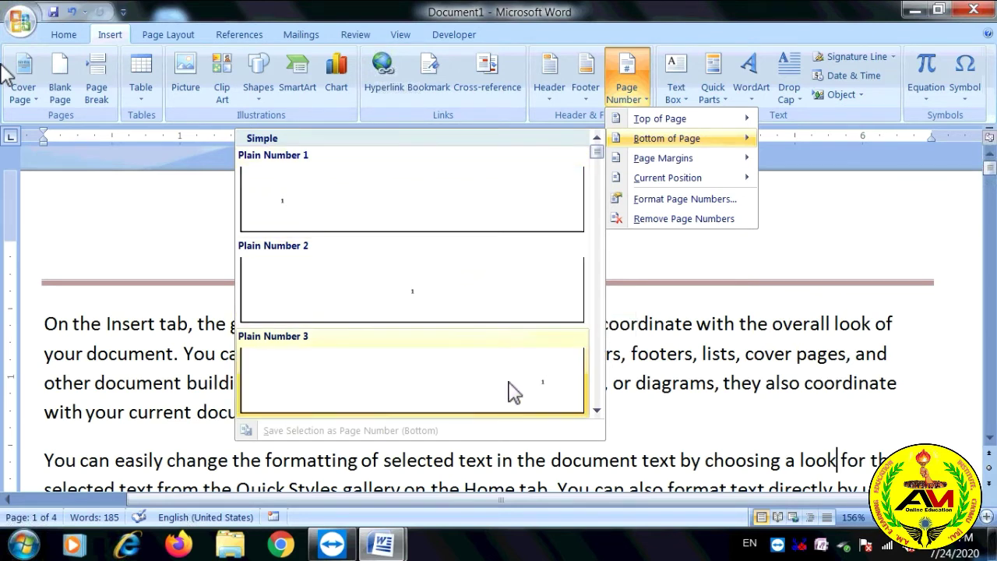
{"action": "left_click", "coordinate": [445, 300]}
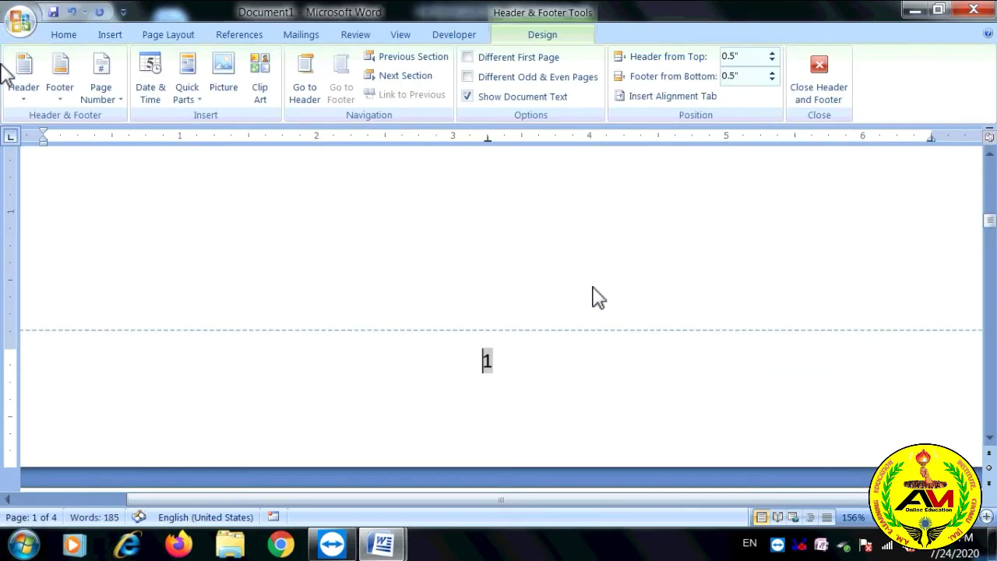
- Return to the body text and scroll through the pages to check the page numbers
{"action": "double_click", "coordinate": [598, 285]}
{"action": "triple_click", "coordinate": [599, 282]}
{"action": "left_click_drag", "start_coordinate": [989, 179], "coordinate": [988, 232]}
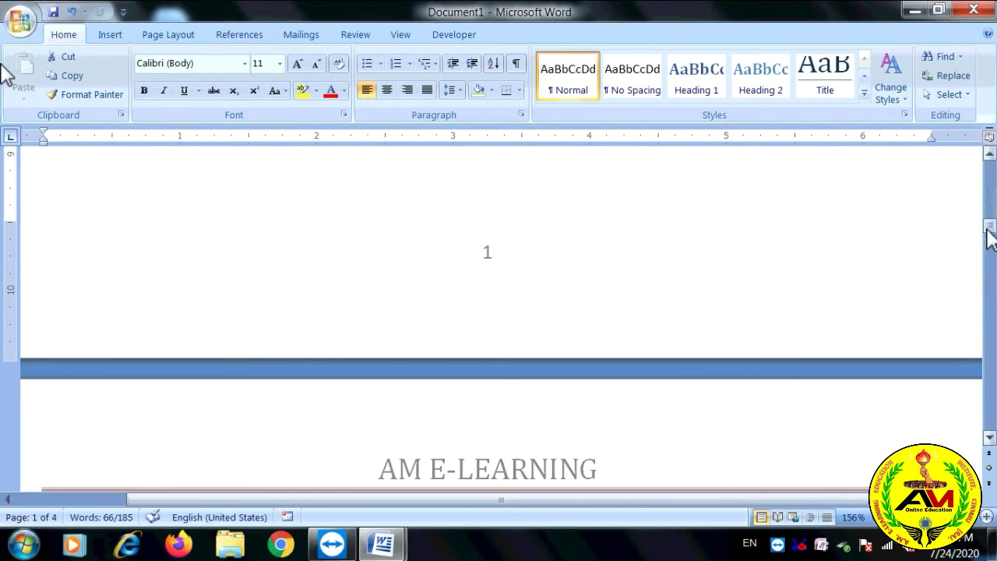
{"action": "left_click_drag", "start_coordinate": [989, 228], "coordinate": [991, 303]}
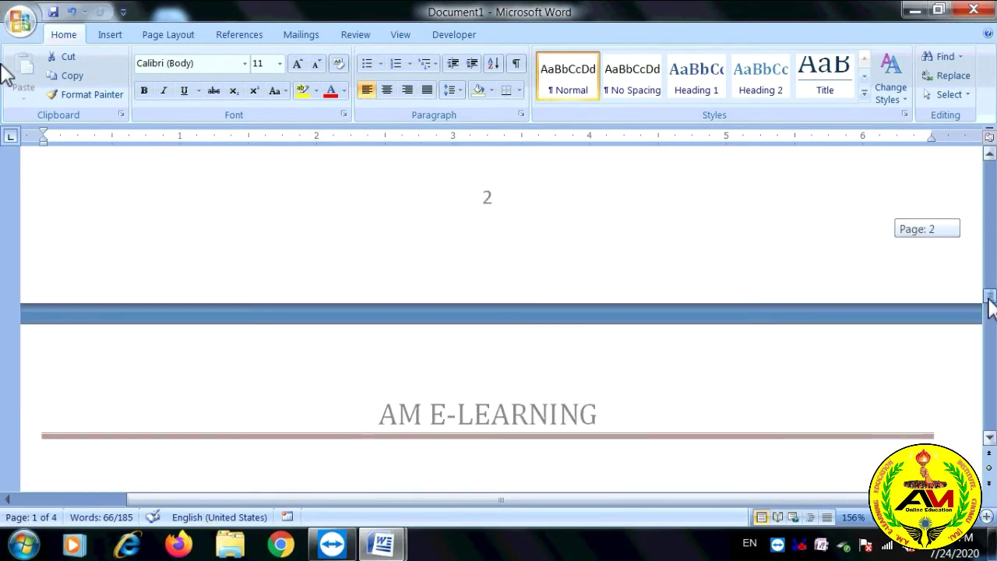
{"action": "left_click_drag", "start_coordinate": [991, 302], "coordinate": [989, 168]}
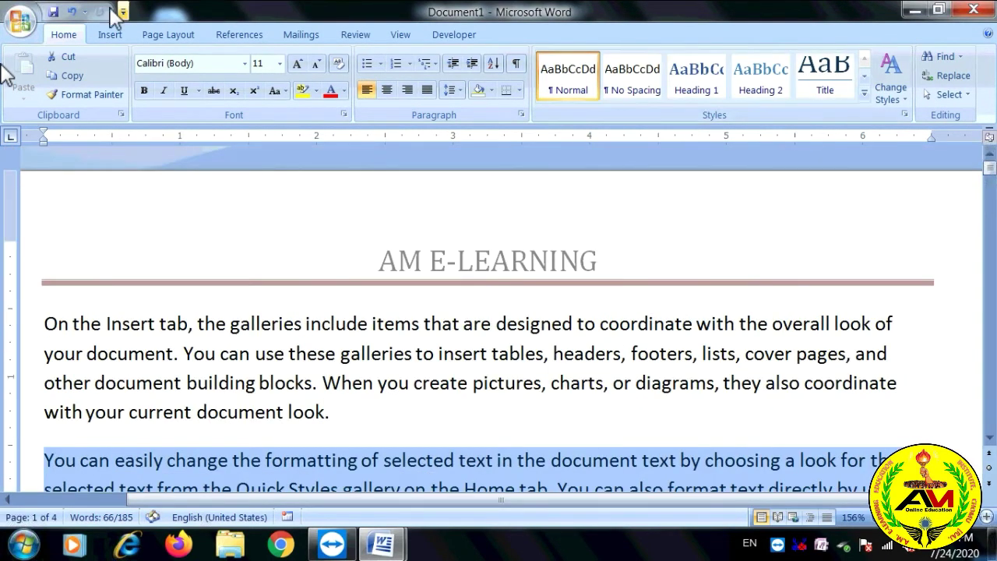
- Place the cursor on the empty line after the last paragraph with the Insert ribbon showing
{"action": "left_click", "coordinate": [109, 34]}
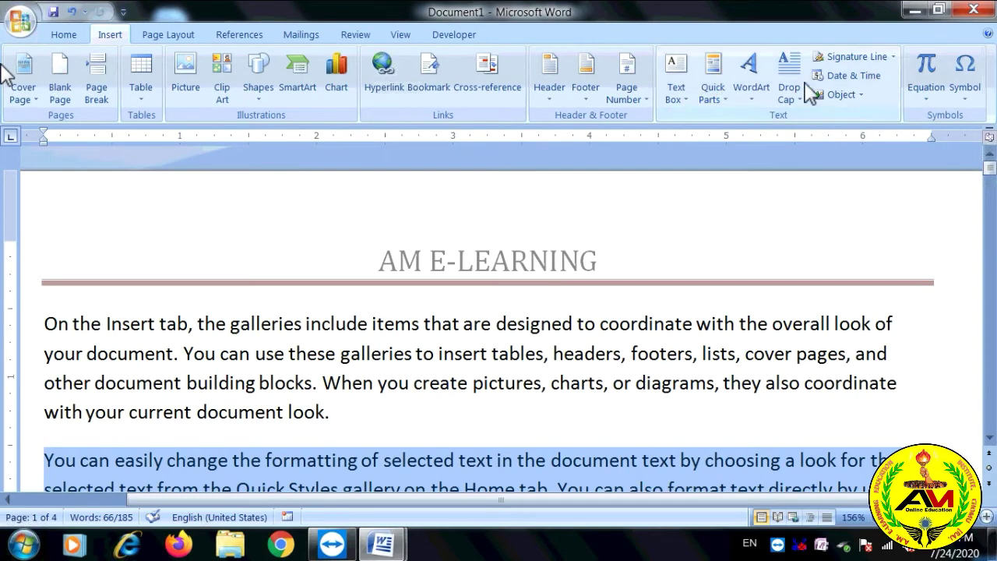
{"action": "left_click_drag", "start_coordinate": [991, 174], "coordinate": [989, 195]}
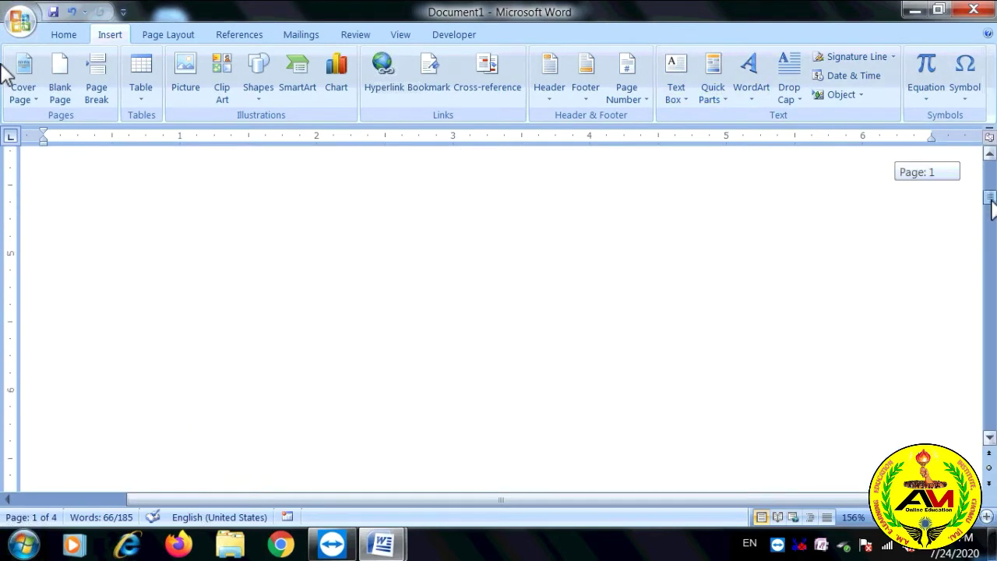
{"action": "left_click", "coordinate": [359, 256]}
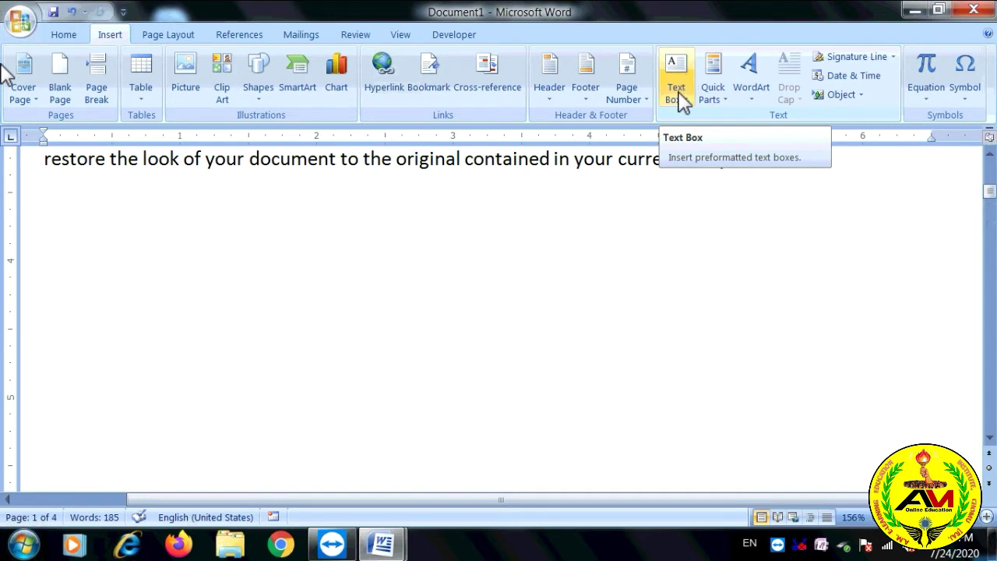
- Insert an Alphabet Quote text box and move it below the last paragraph
{"action": "left_click", "coordinate": [690, 111]}
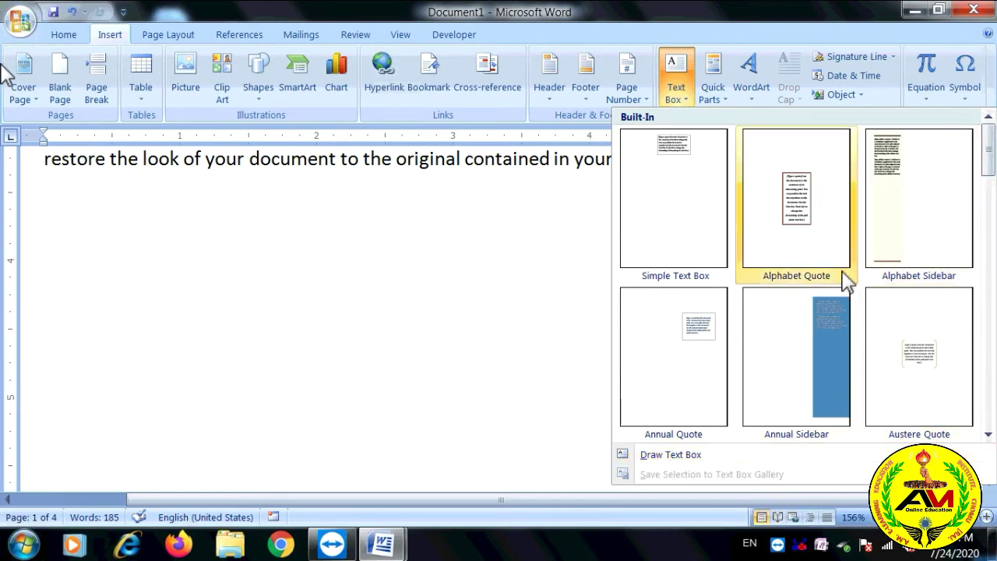
{"action": "left_click", "coordinate": [796, 209]}
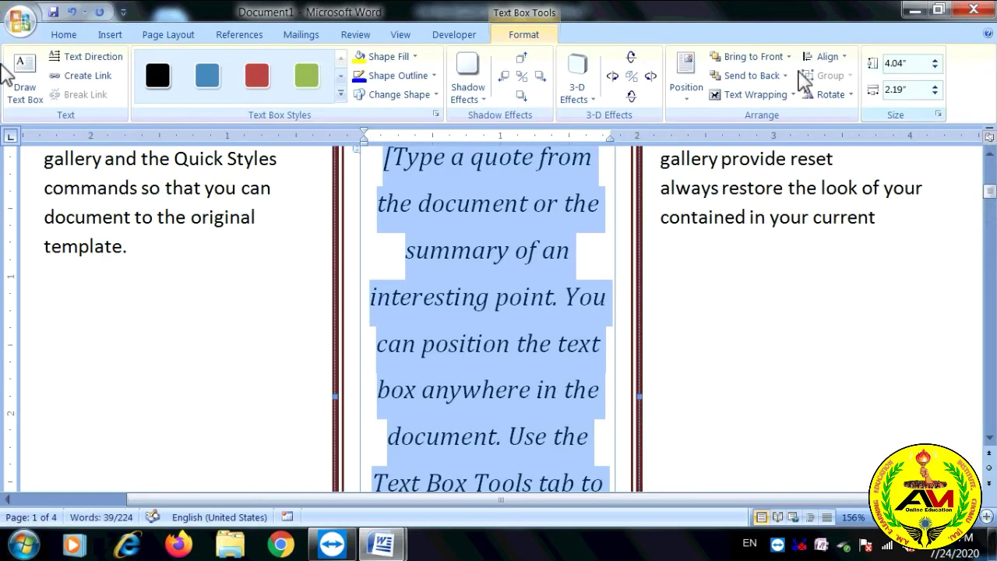
{"action": "left_click_drag", "start_coordinate": [989, 195], "coordinate": [990, 191]}
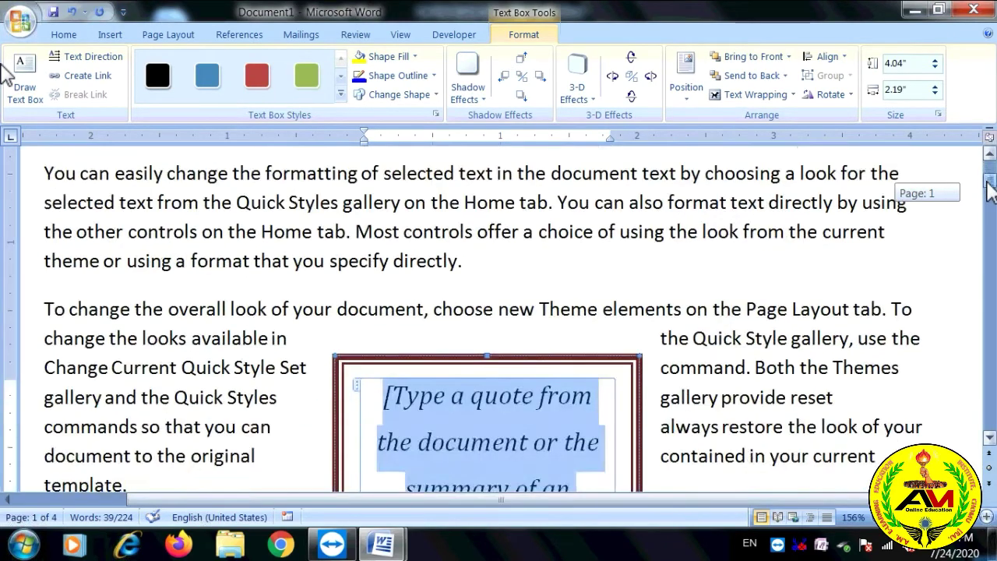
{"action": "left_click_drag", "start_coordinate": [600, 356], "coordinate": [602, 464]}
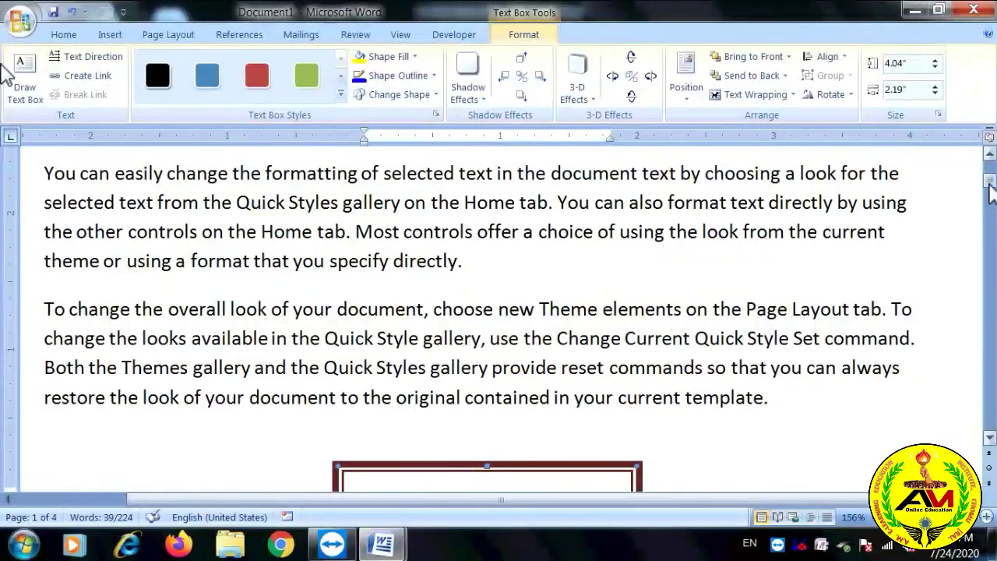
- Replace the quote box's placeholder text with two people's names
{"action": "left_click_drag", "start_coordinate": [991, 193], "coordinate": [990, 204]}
{"action": "left_click", "coordinate": [582, 360]}
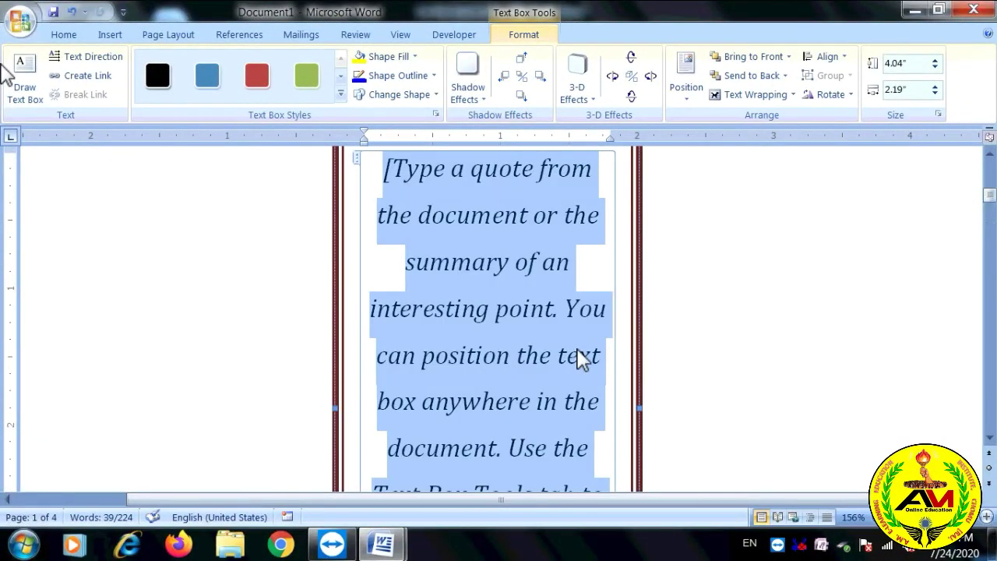
{"action": "type", "text": "aryan an"}
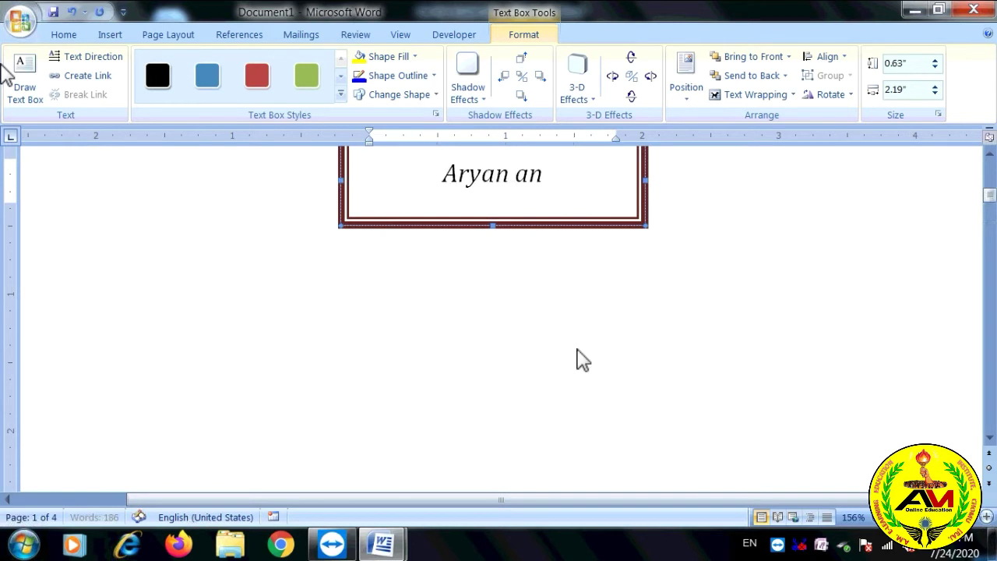
{"action": "type", "text": "davi"}
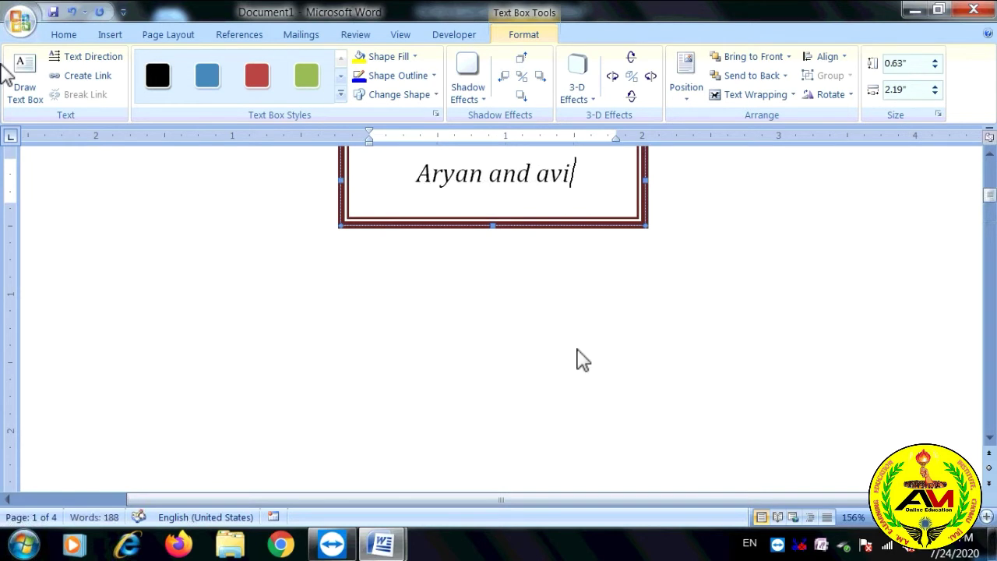
{"action": "left_click", "coordinate": [548, 422]}
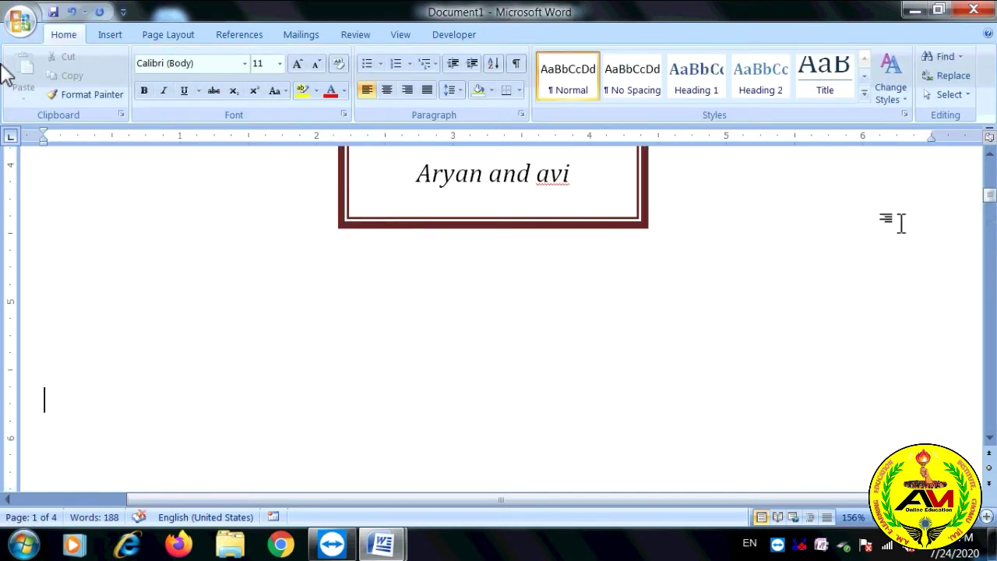
{"action": "left_click_drag", "start_coordinate": [991, 204], "coordinate": [992, 197]}
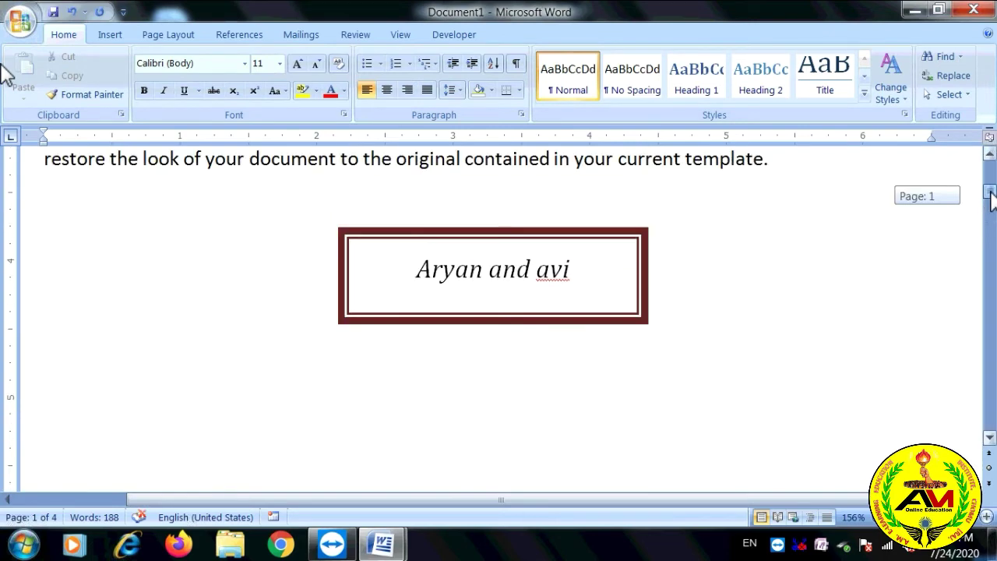
{"action": "left_click_drag", "start_coordinate": [991, 194], "coordinate": [991, 179]}
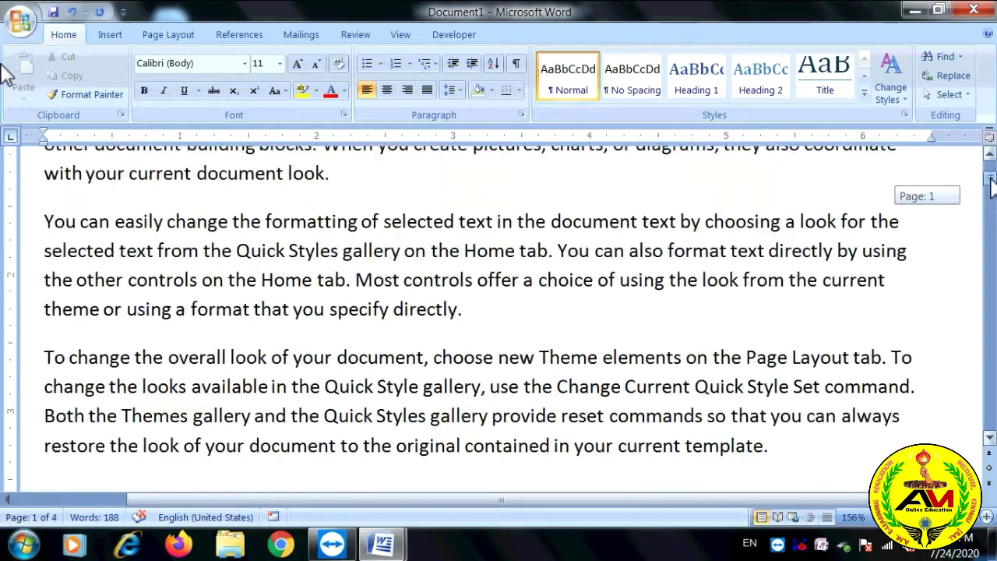
{"action": "left_click", "coordinate": [110, 35]}
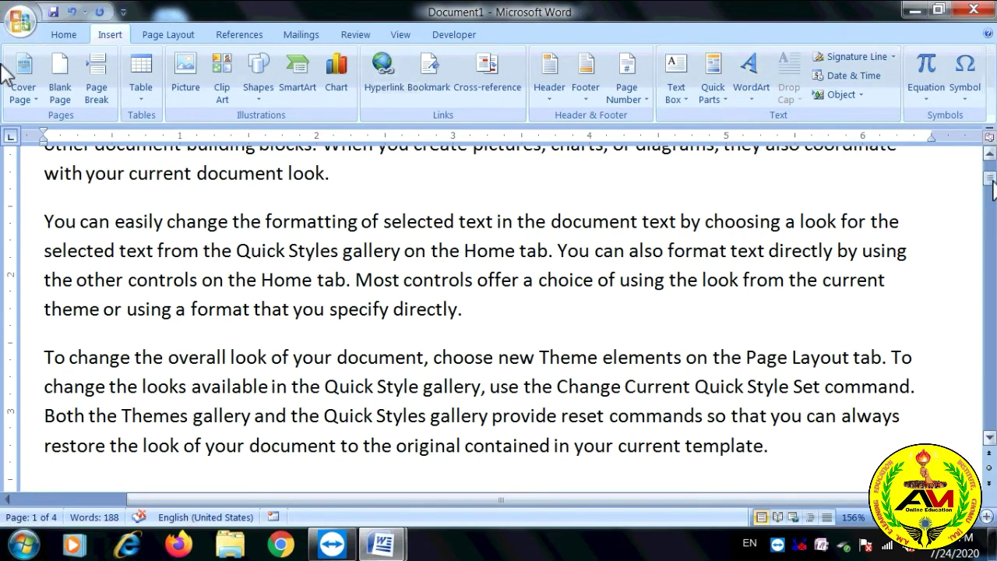
- Put the cursor on a blank line below the quote box and open the WordArt gallery
{"action": "left_click_drag", "start_coordinate": [991, 187], "coordinate": [992, 203]}
{"action": "left_click", "coordinate": [423, 308]}
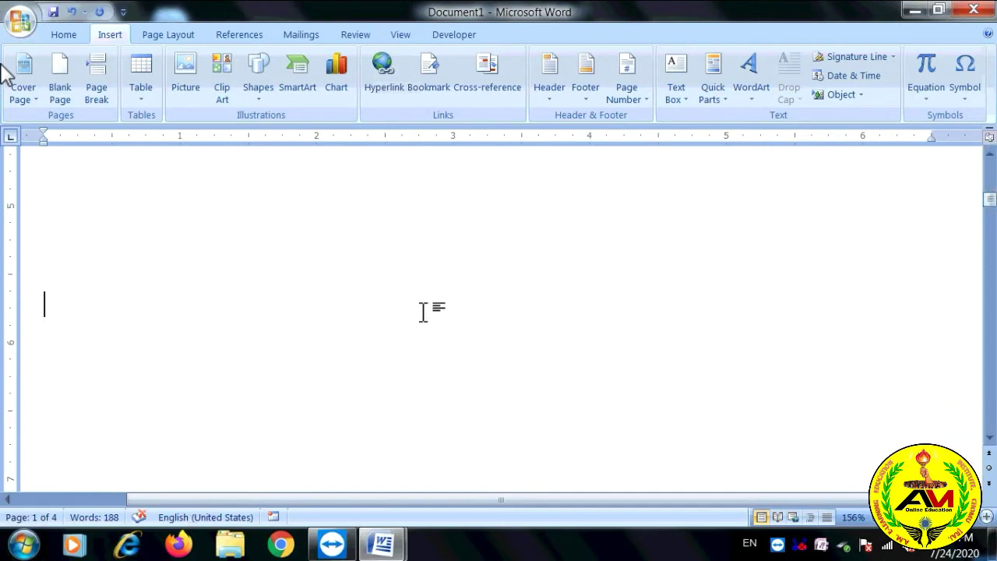
{"action": "left_click", "coordinate": [765, 109]}
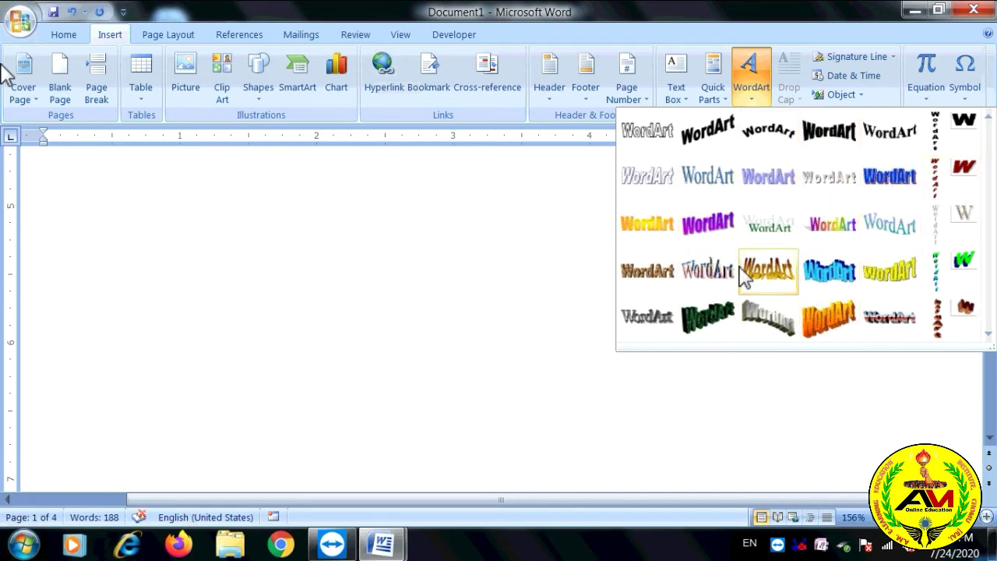
- Pick the rainbow WordArt style and set its text to size 20, bold, not italic
{"action": "left_click", "coordinate": [834, 233]}
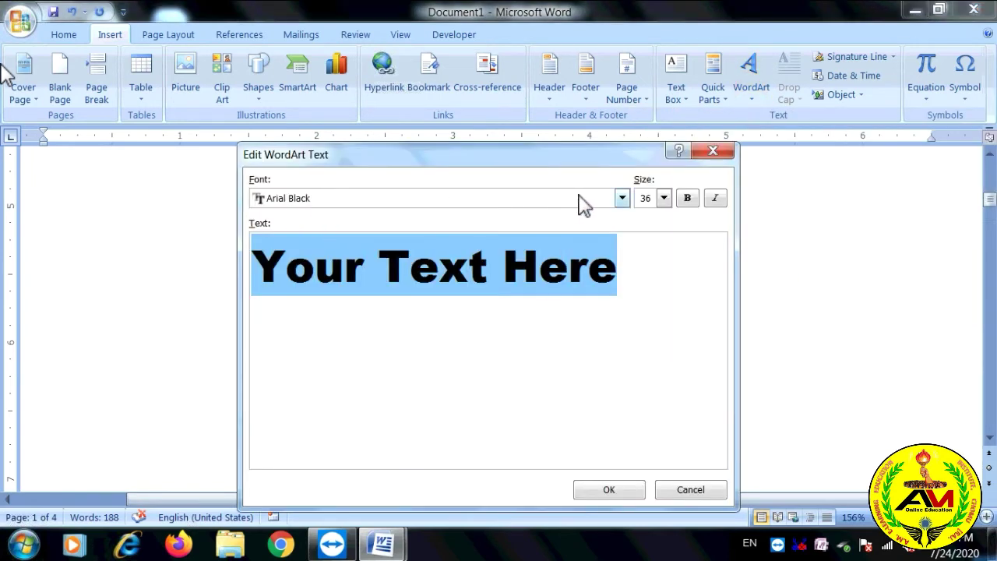
{"action": "left_click", "coordinate": [664, 199]}
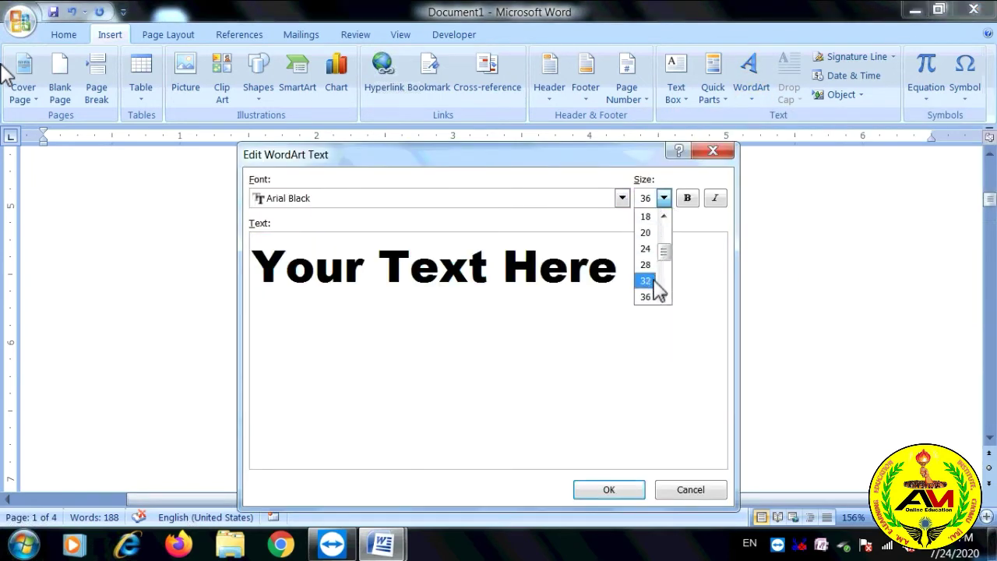
{"action": "left_click", "coordinate": [653, 249]}
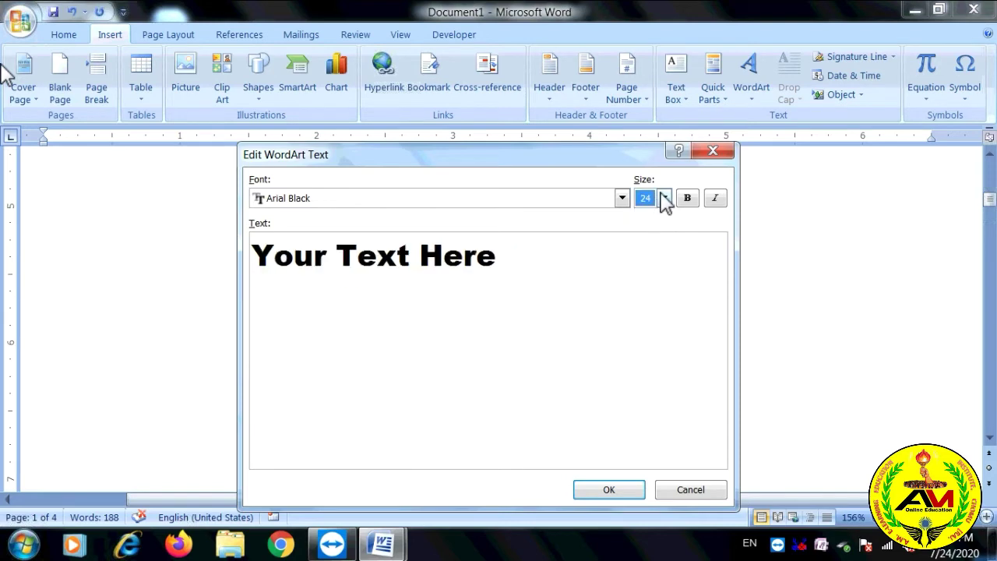
{"action": "left_click", "coordinate": [663, 199]}
{"action": "left_click", "coordinate": [646, 233]}
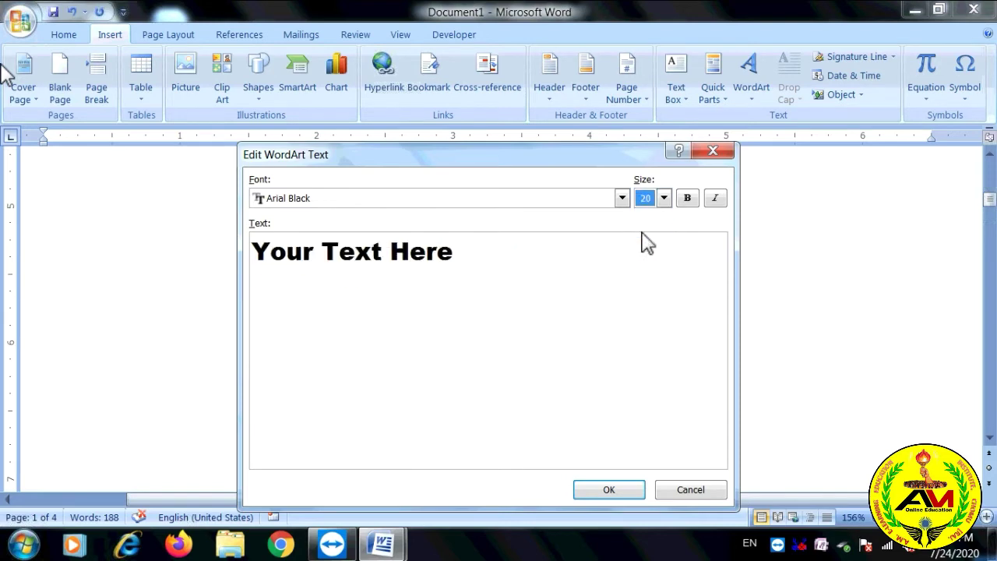
{"action": "left_click", "coordinate": [687, 199]}
{"action": "left_click", "coordinate": [715, 200]}
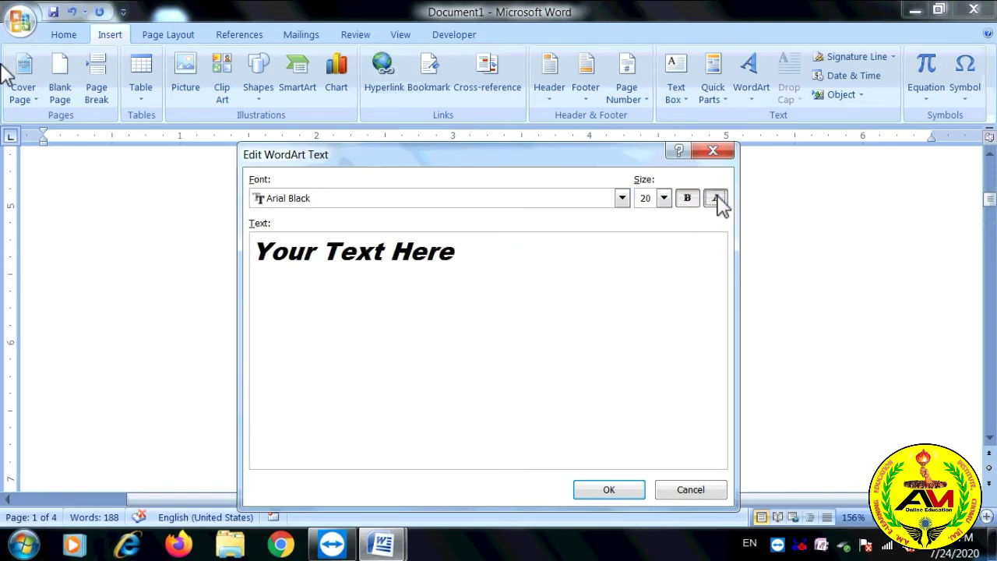
{"action": "left_click", "coordinate": [715, 199]}
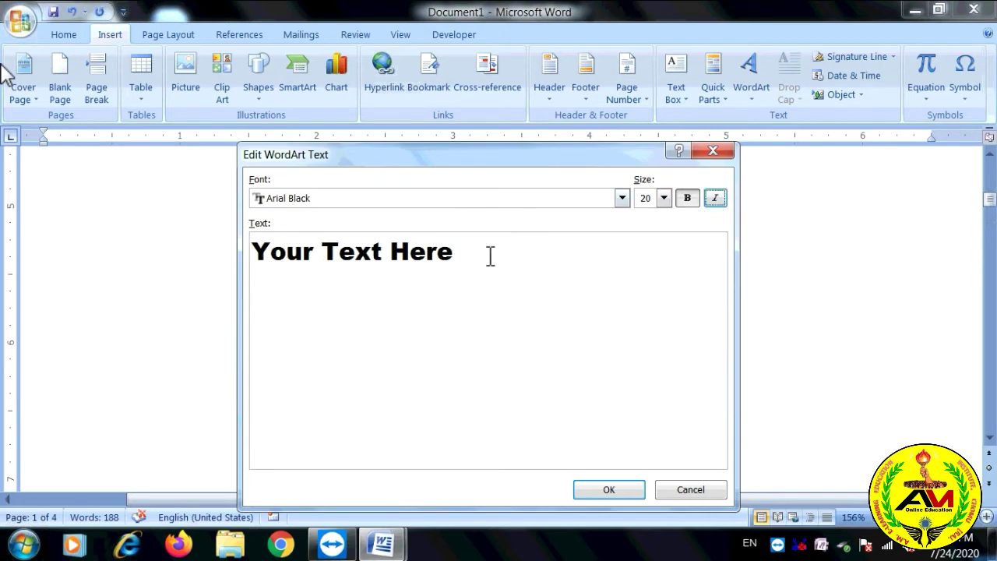
- Enter the WordArt text 'AM E-LEARNING ONLINE CLASSES' and place it in the document
{"action": "left_click_drag", "start_coordinate": [490, 257], "coordinate": [99, 257]}
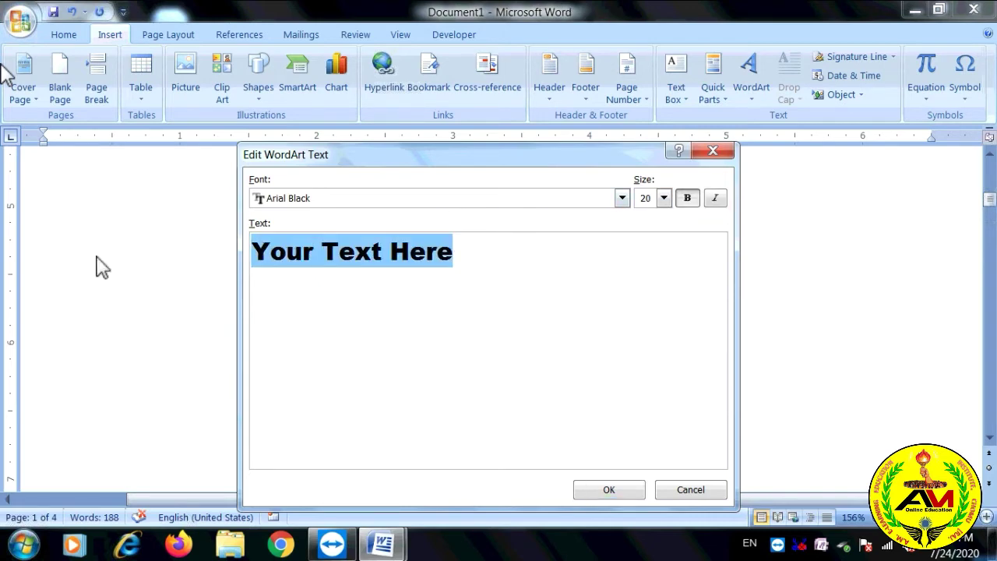
{"action": "type", "text": "am \\"}
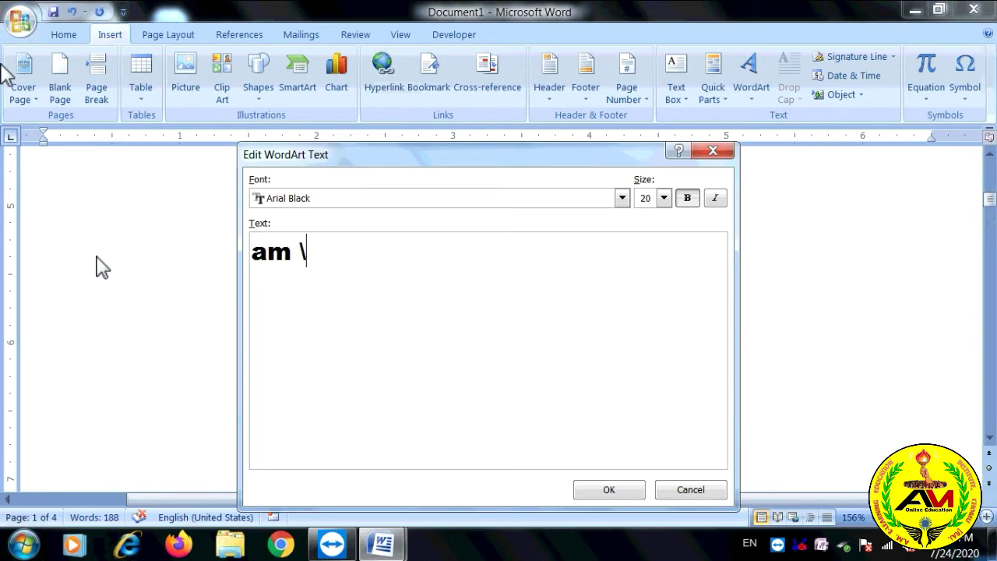
{"action": "key", "text": "BackSpace"}
{"action": "key", "text": "BackSpace"}
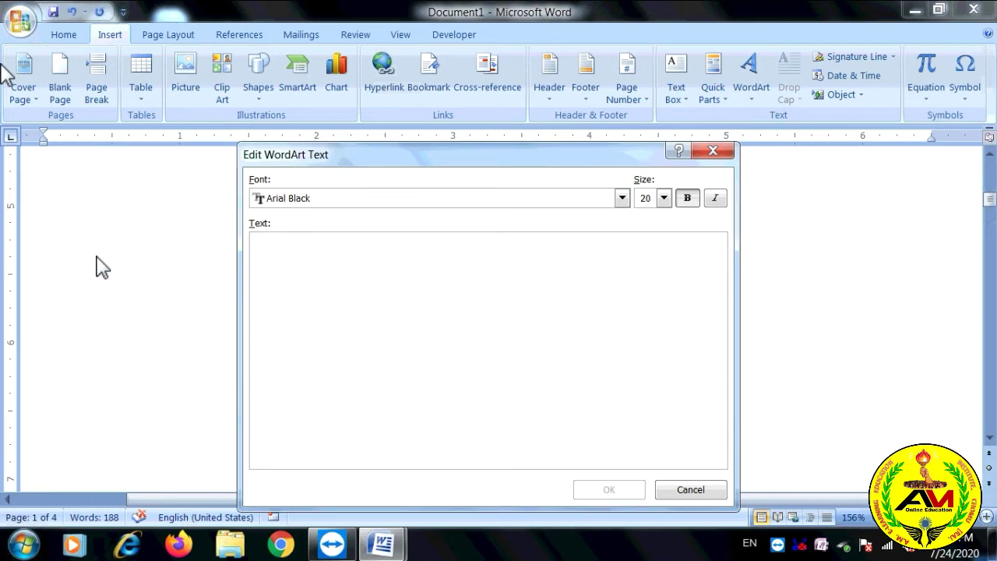
{"action": "type", "text": "AM E-"}
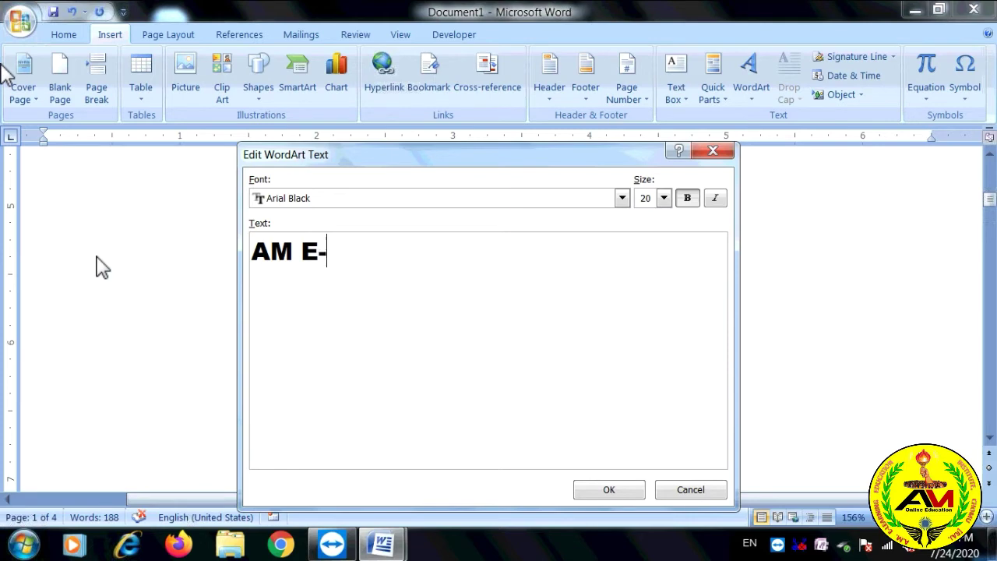
{"action": "type", "text": "LEARNING O"}
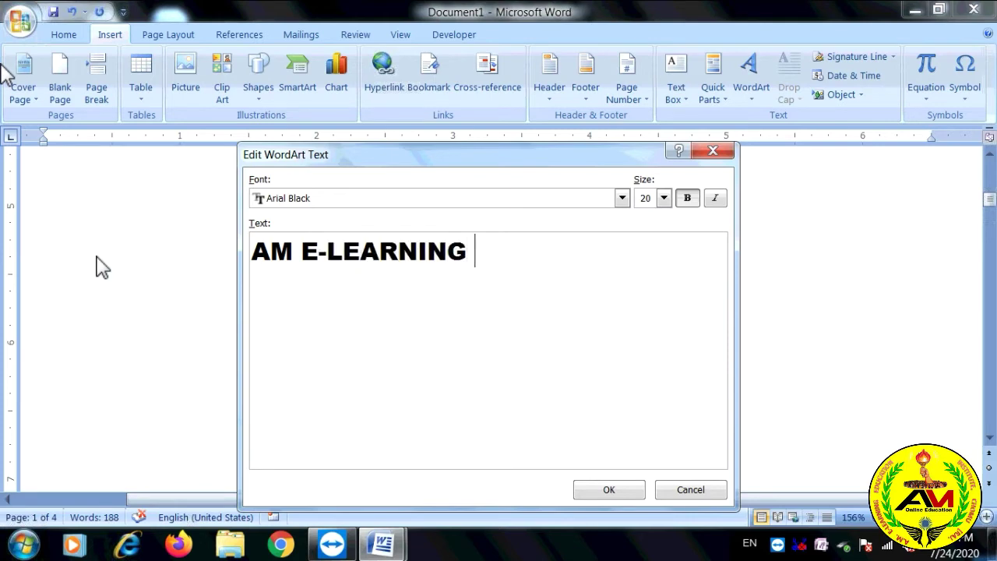
{"action": "type", "text": "NLIN"}
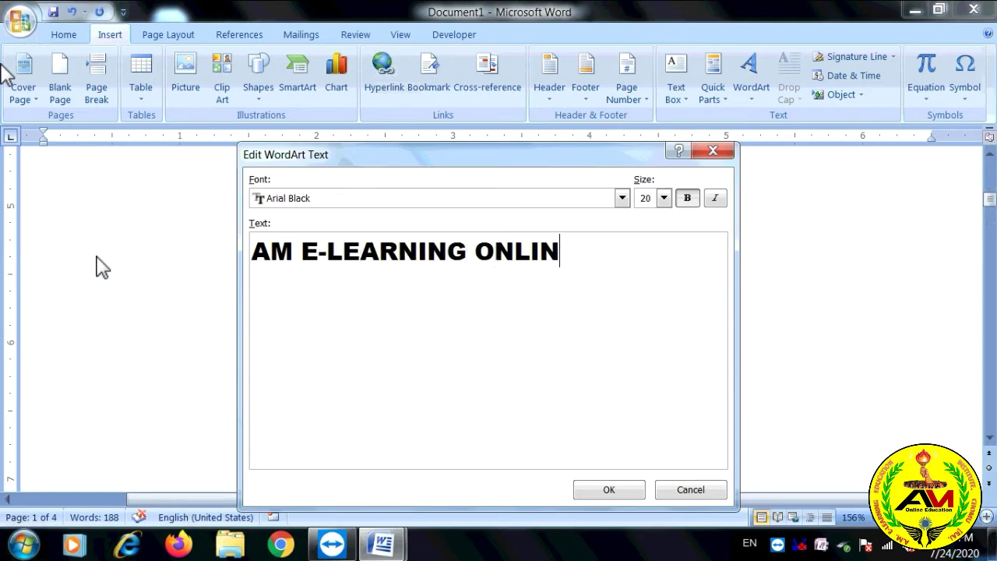
{"action": "type", "text": "E CLASSE"}
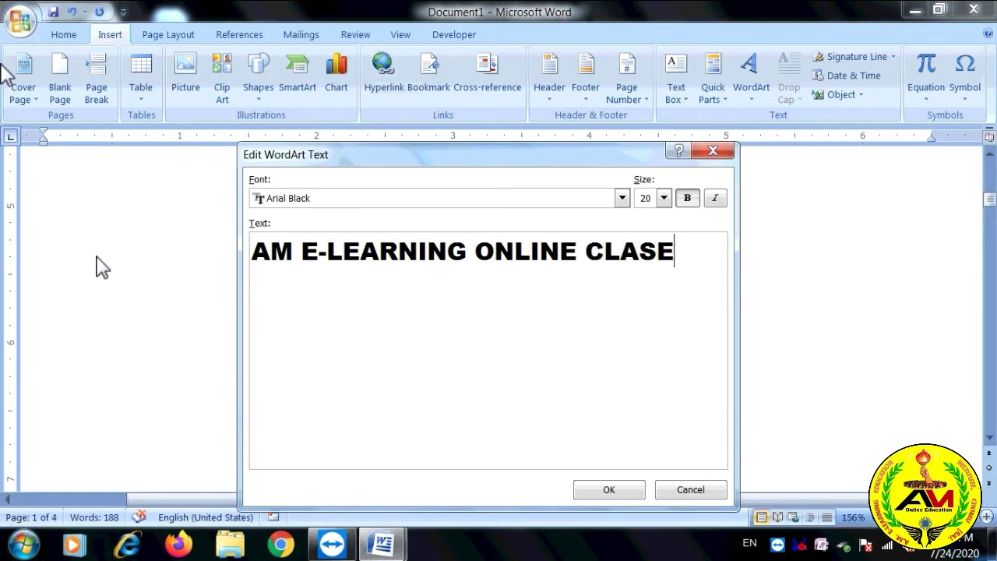
{"action": "key", "text": "BackSpace"}
{"action": "type", "text": "SES"}
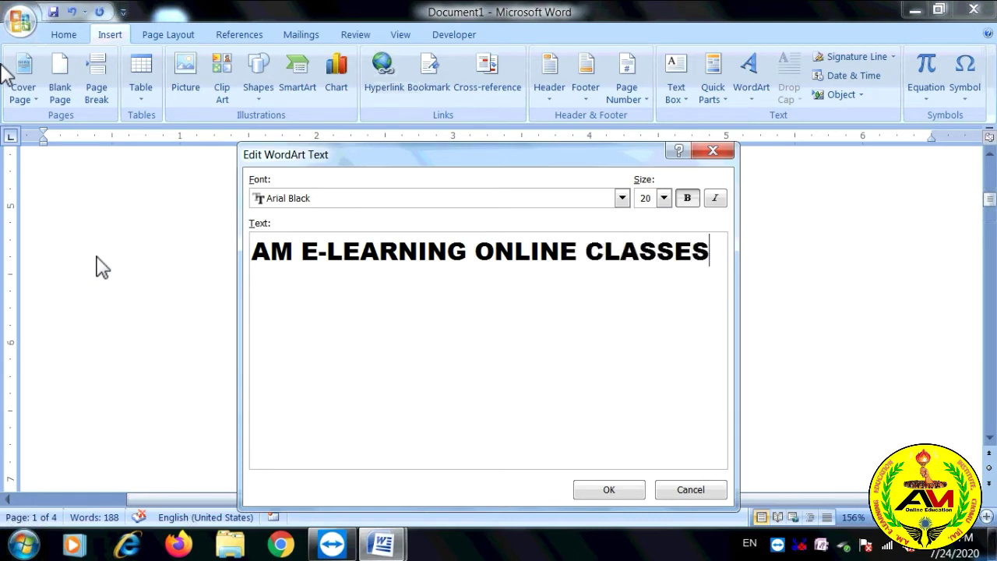
{"action": "left_click", "coordinate": [626, 492]}
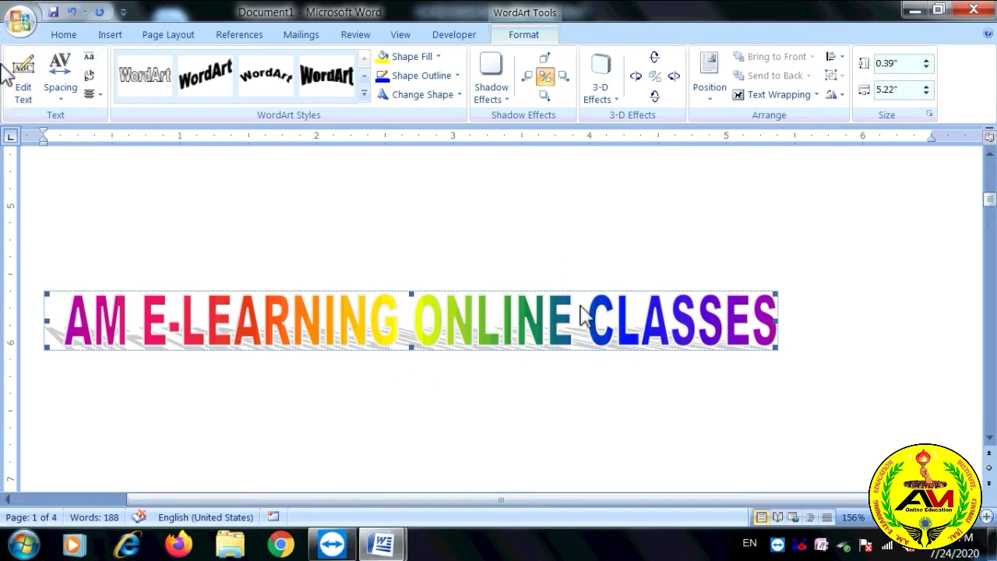
{"action": "left_click", "coordinate": [21, 78]}
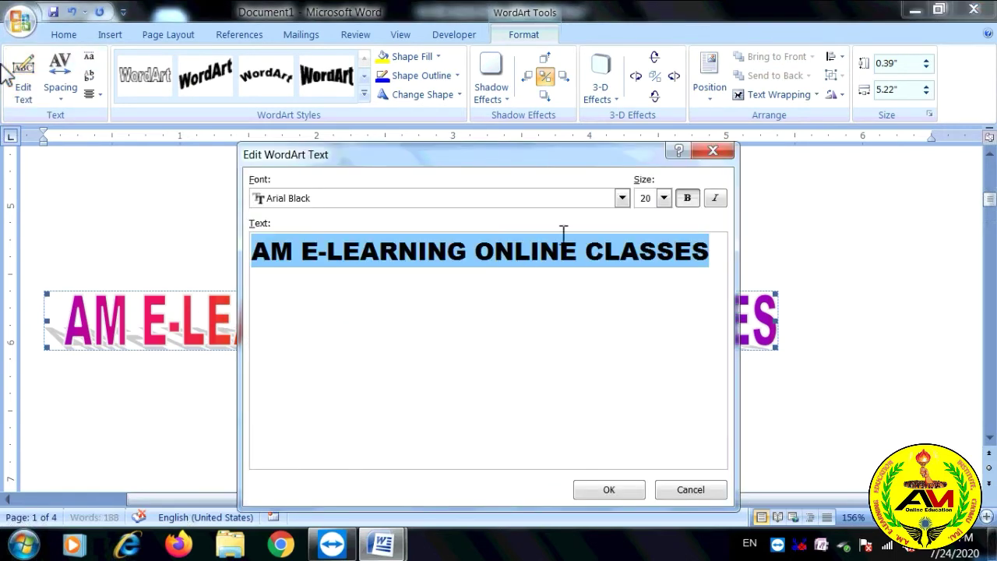
{"action": "left_click", "coordinate": [714, 151]}
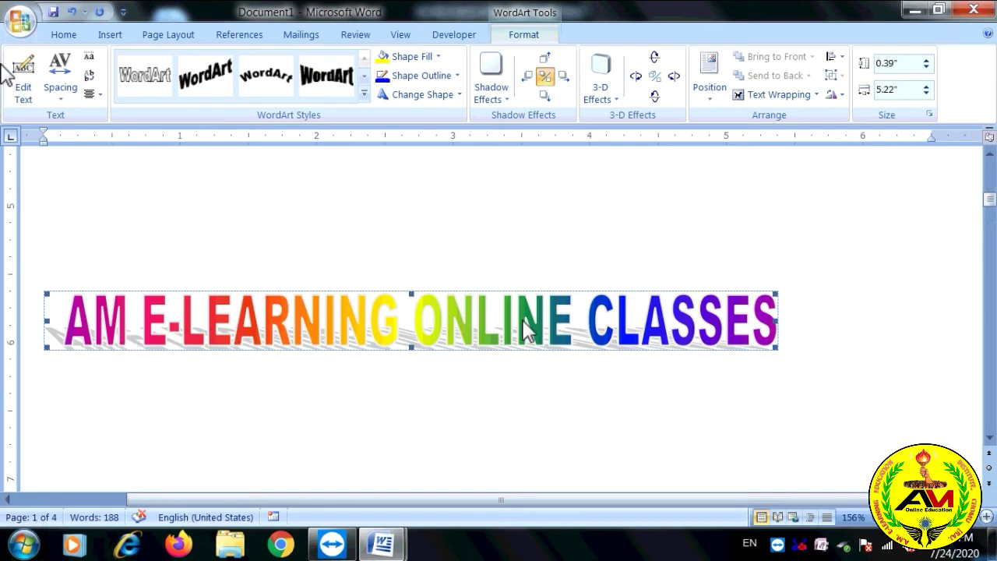
- Try Very Loose letter spacing on the WordArt banner, then restore Normal spacing
{"action": "left_click", "coordinate": [61, 86]}
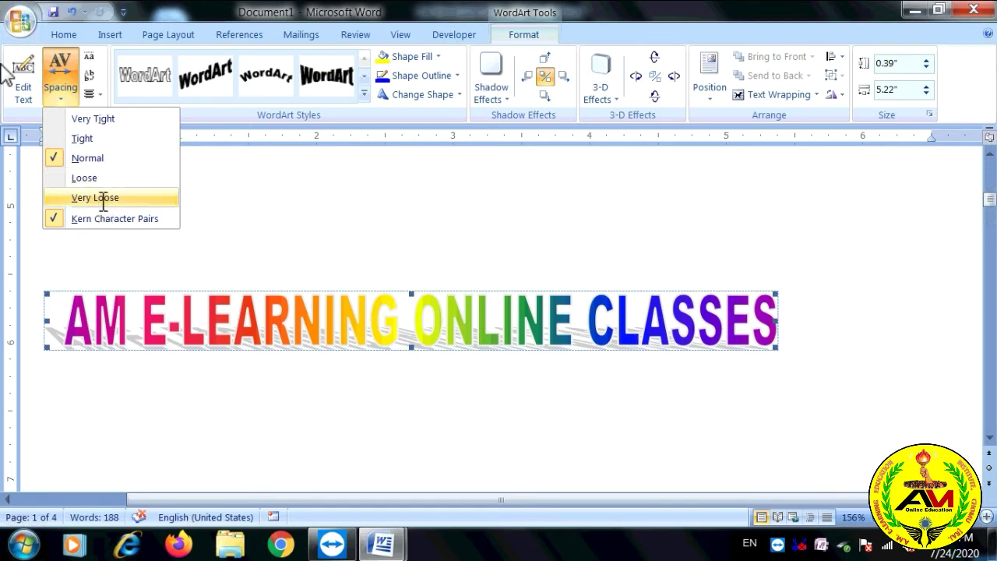
{"action": "left_click", "coordinate": [103, 198]}
{"action": "left_click", "coordinate": [62, 98]}
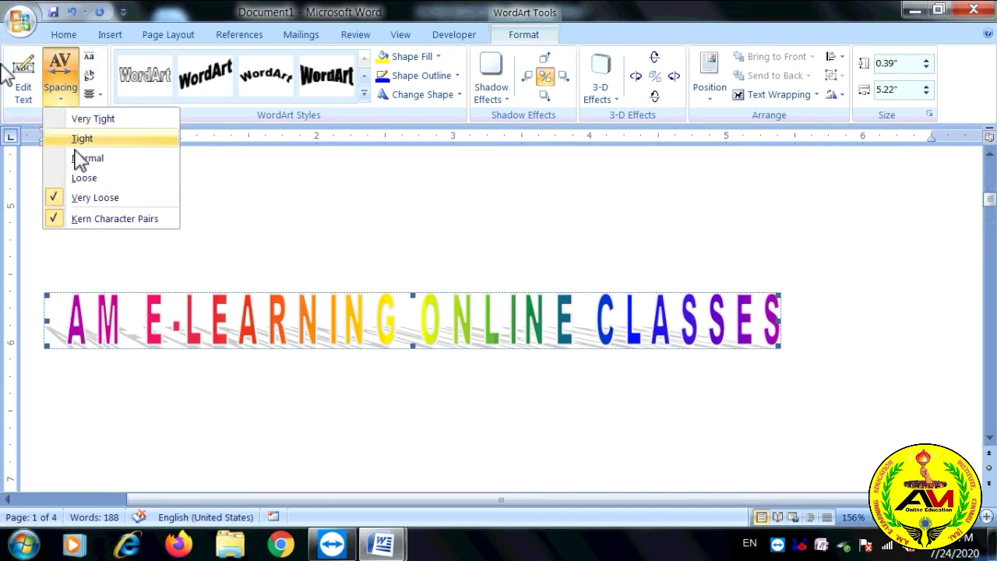
{"action": "left_click", "coordinate": [78, 158]}
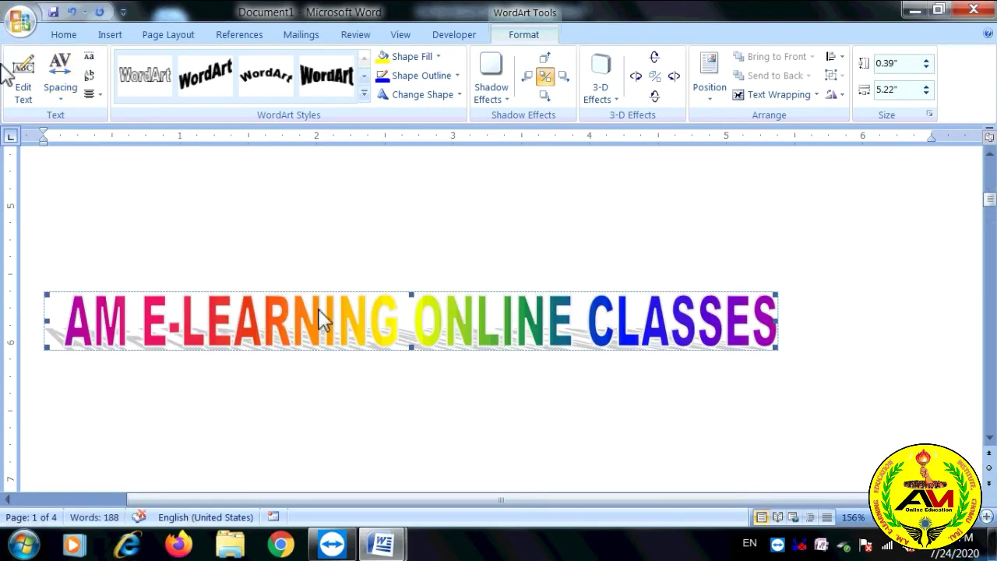
- Toggle Even Height and Vertical Text on and off, then expand the WordArt Styles gallery
{"action": "left_click", "coordinate": [88, 58]}
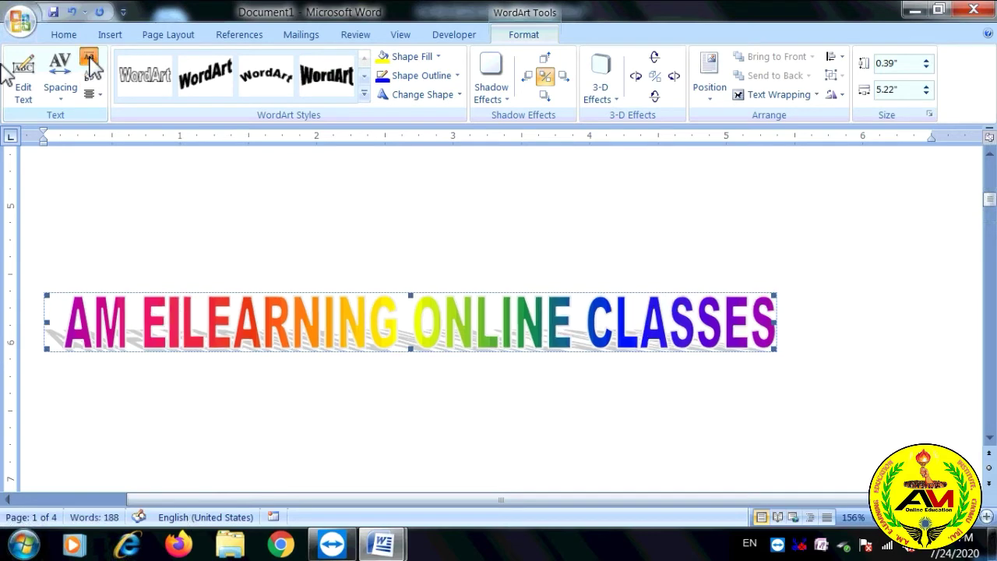
{"action": "left_click", "coordinate": [88, 60]}
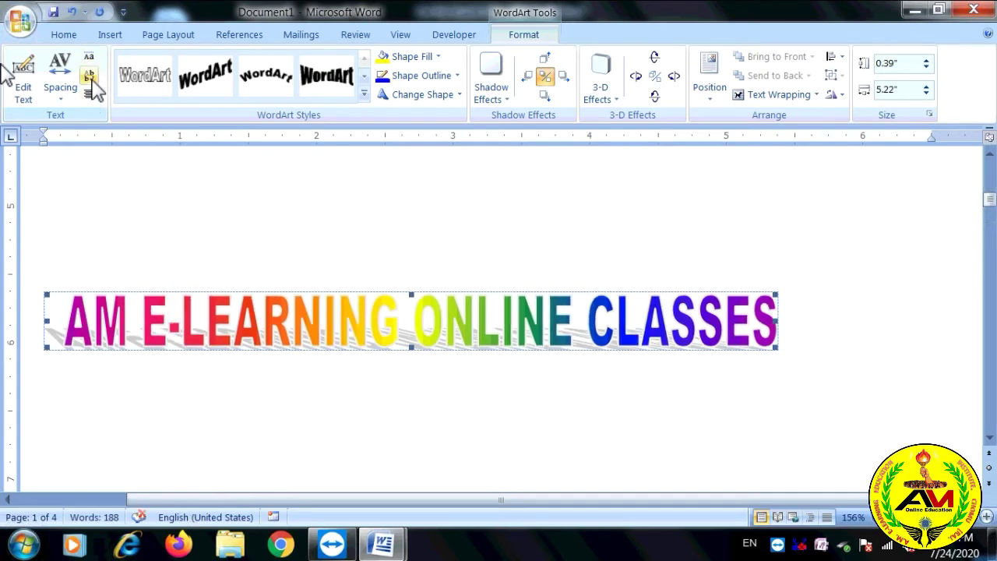
{"action": "left_click", "coordinate": [88, 78]}
{"action": "left_click", "coordinate": [90, 78]}
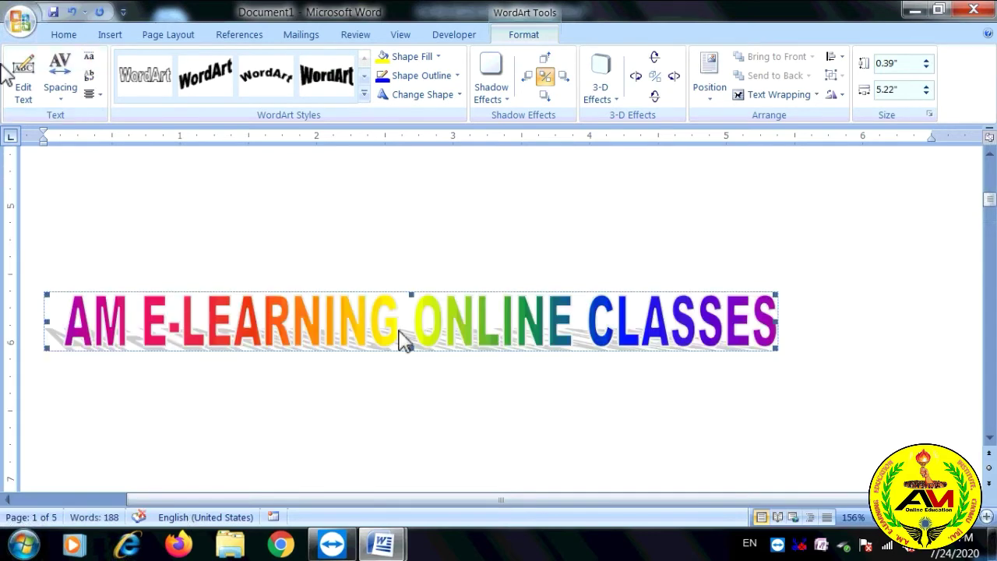
{"action": "left_click", "coordinate": [94, 95]}
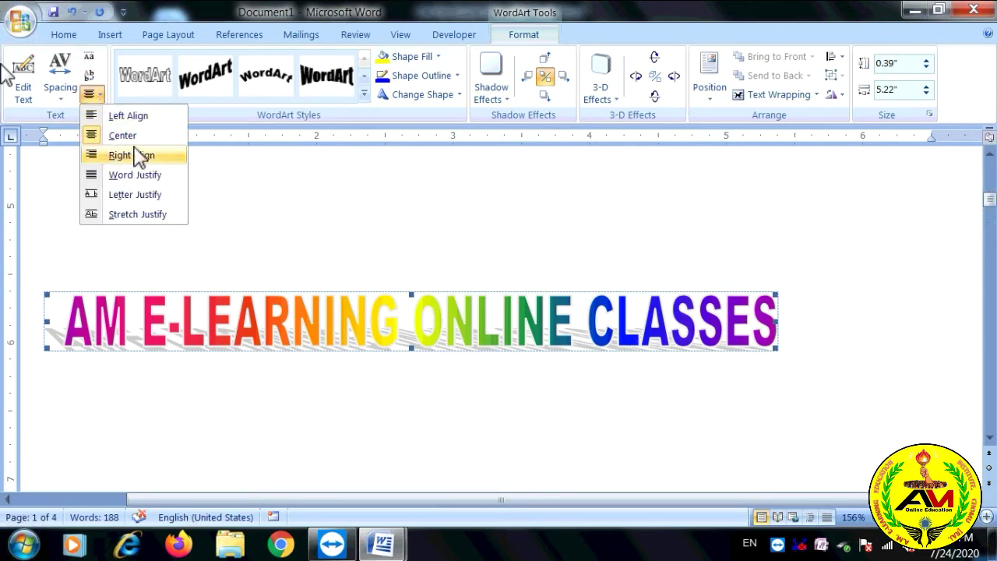
{"action": "left_click", "coordinate": [281, 222]}
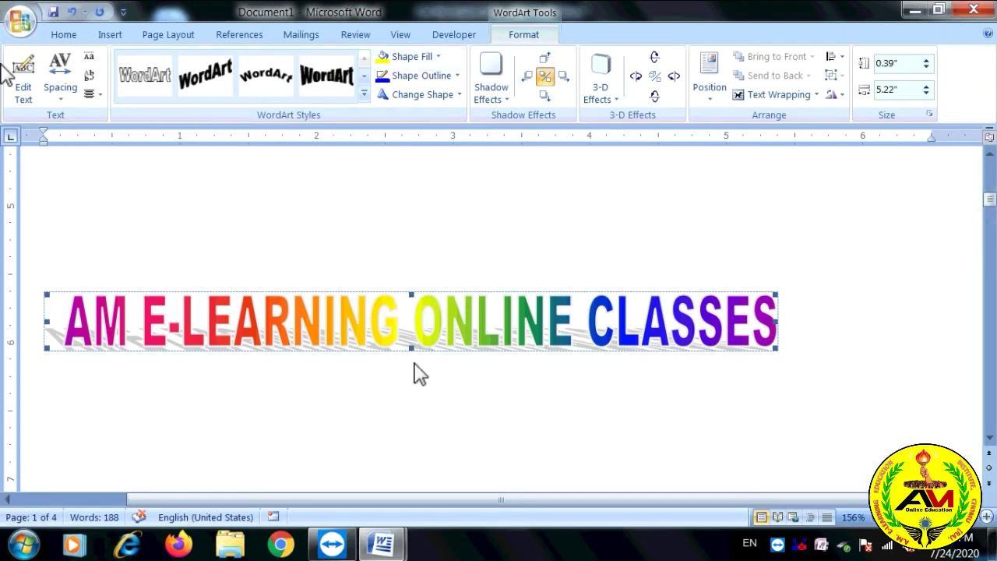
{"action": "left_click", "coordinate": [363, 93]}
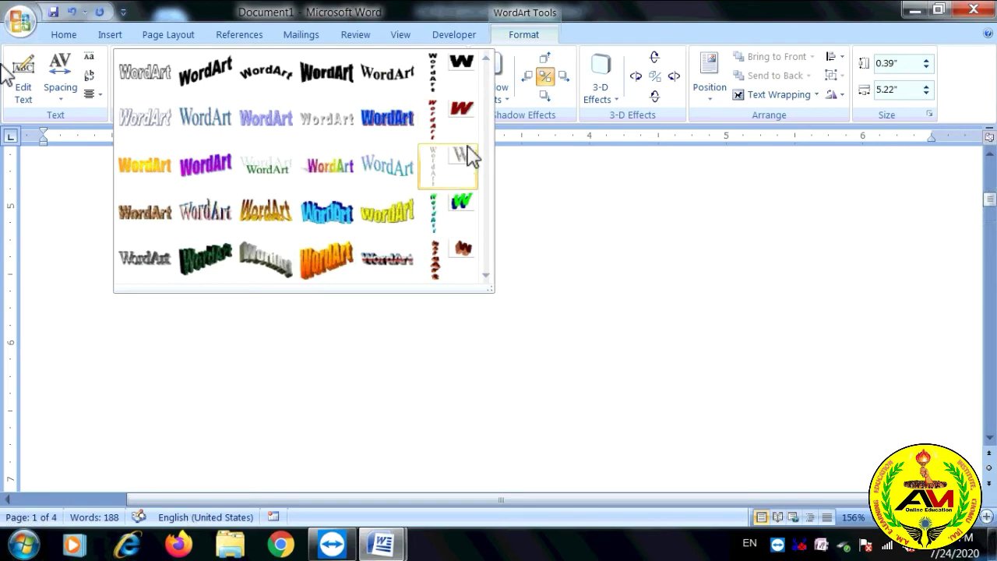
- Try the vertical red W WordArt style on the AM E-LEARNING ONLINE CLASSES heading
{"action": "left_click", "coordinate": [461, 111]}
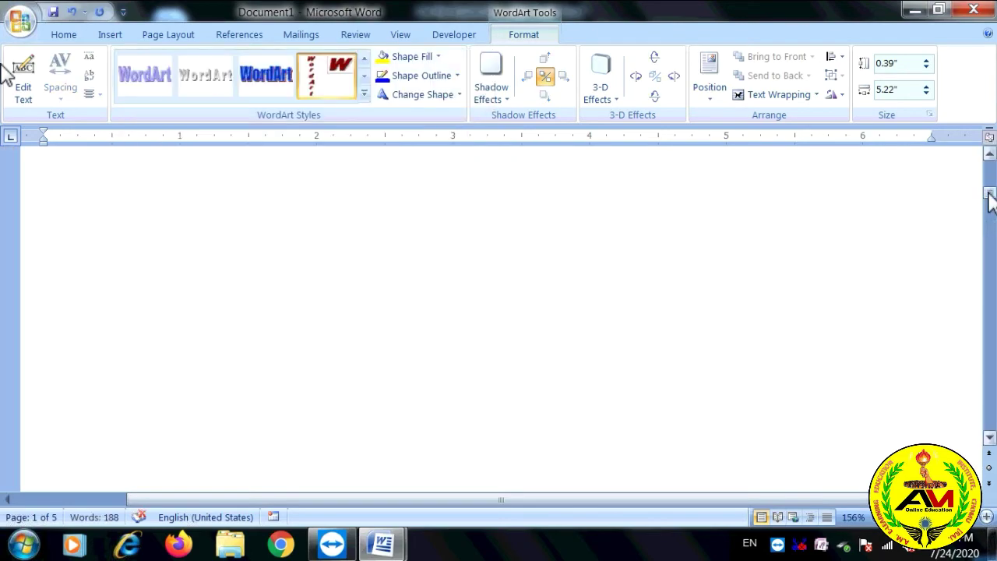
{"action": "mouse_move", "coordinate": [989, 200]}
{"action": "left_mouse_down"}
{"action": "mouse_move", "coordinate": [989, 237]}
{"action": "mouse_move", "coordinate": [989, 180]}
{"action": "mouse_move", "coordinate": [989, 209]}
{"action": "left_mouse_up"}
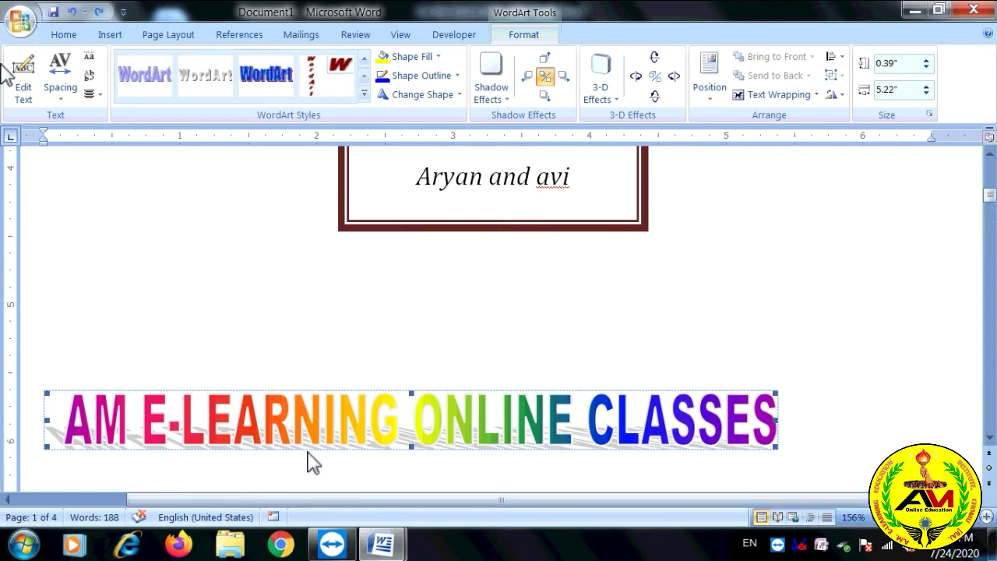
- Fill the WordArt letters with red and add a dark gradient variation
{"action": "left_click", "coordinate": [441, 58]}
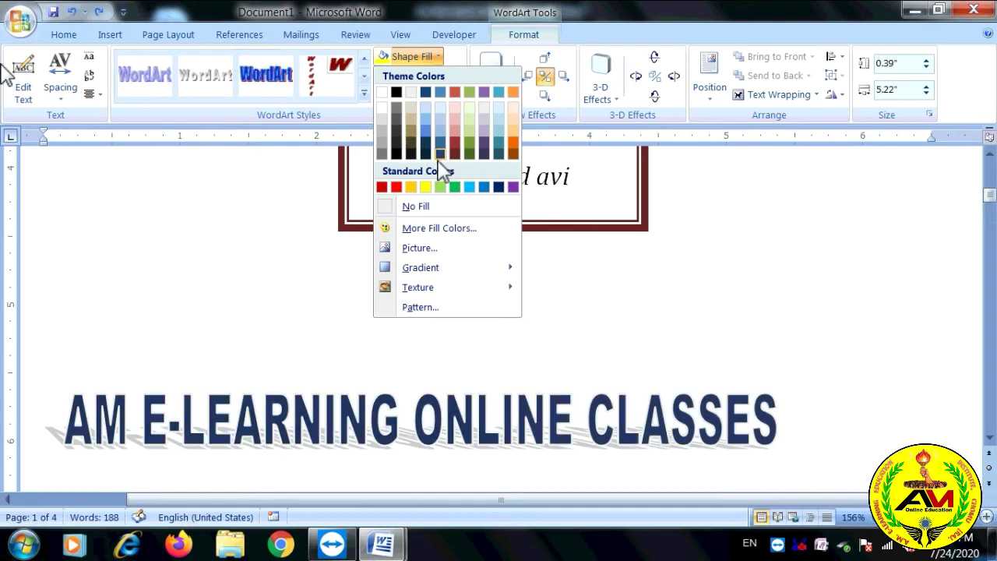
{"action": "left_click", "coordinate": [397, 187]}
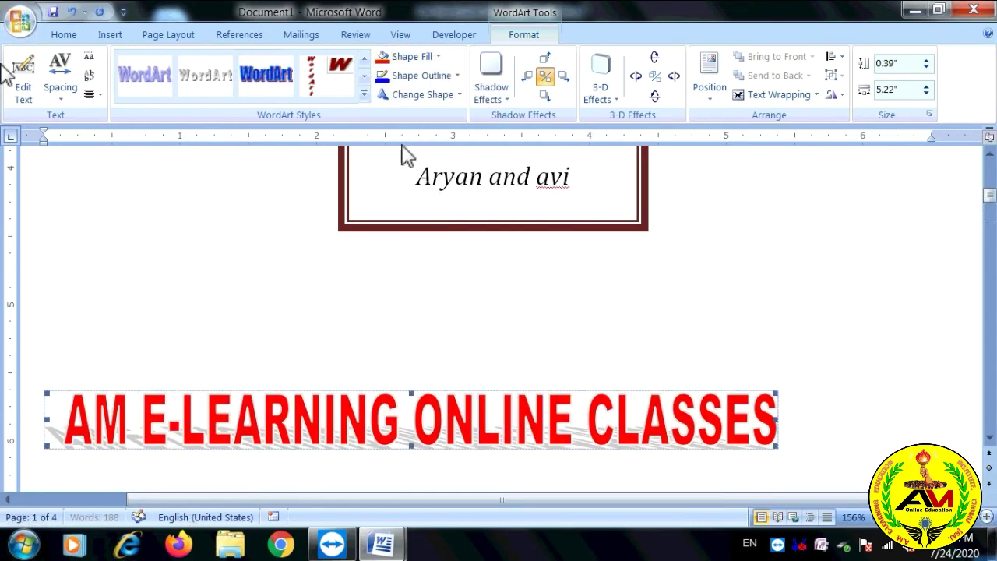
{"action": "left_click", "coordinate": [441, 57]}
{"action": "mouse_move", "coordinate": [424, 267]}
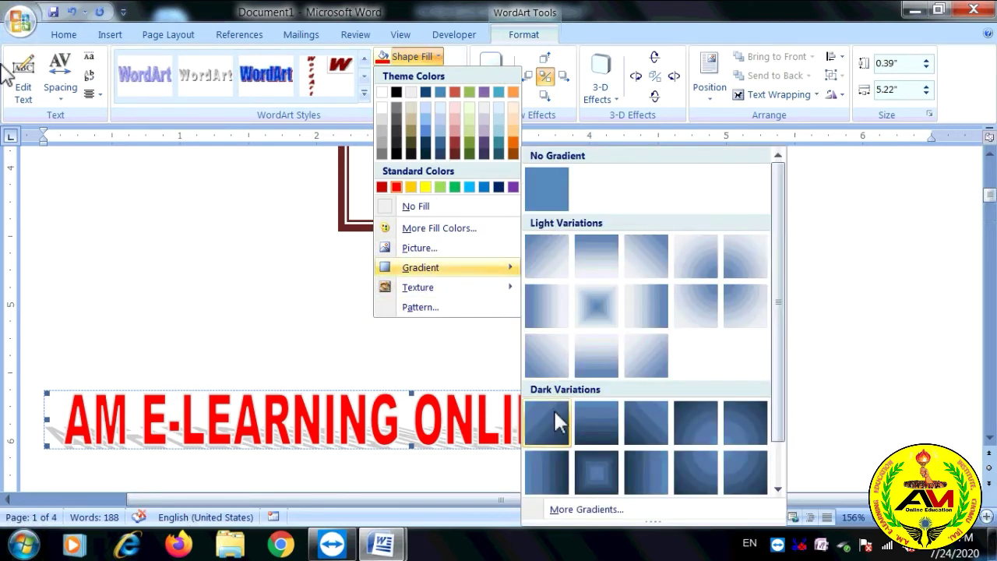
{"action": "left_click", "coordinate": [712, 473]}
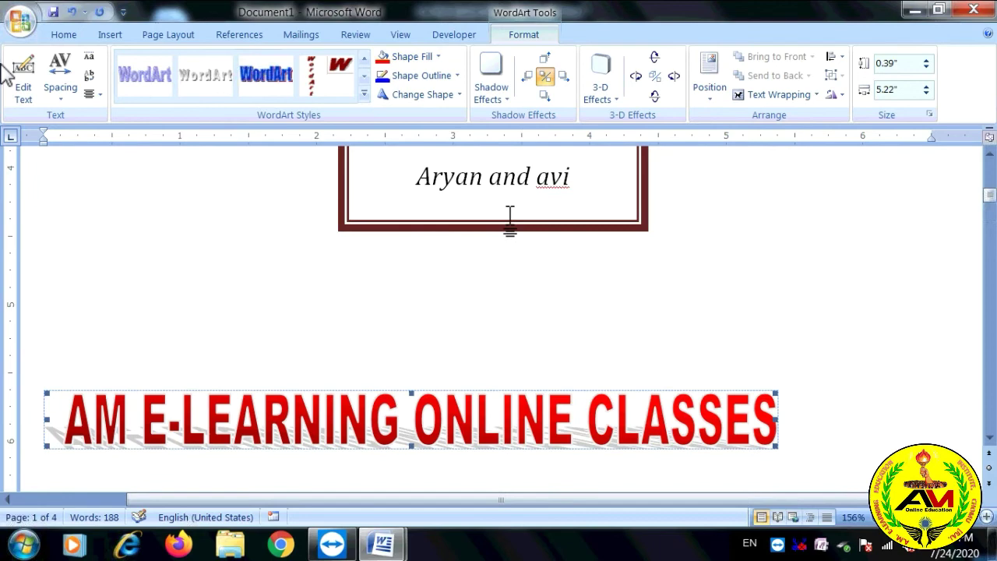
- Give the WordArt letters a dark outline, leaving textures unapplied
{"action": "left_click", "coordinate": [440, 57]}
{"action": "mouse_move", "coordinate": [473, 297]}
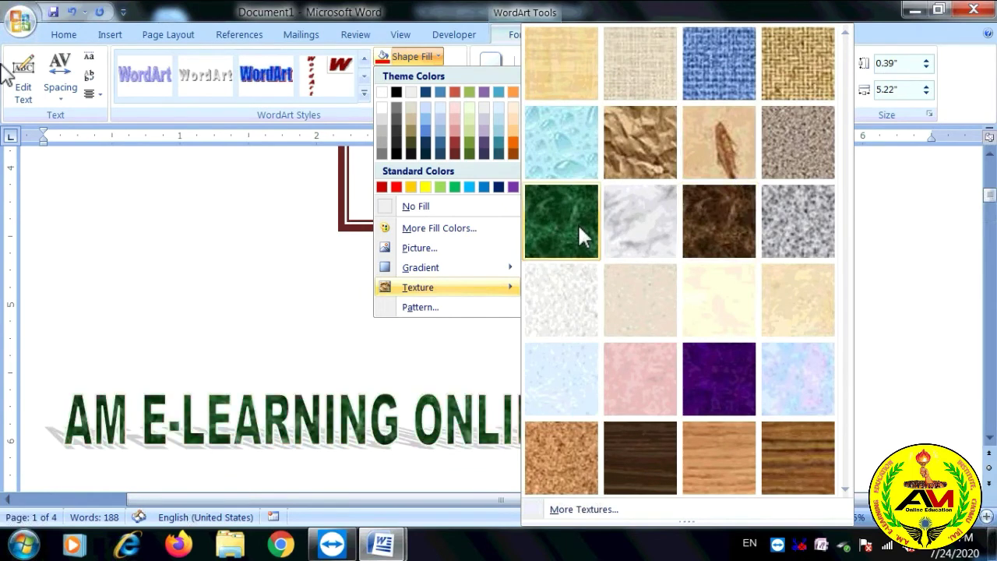
{"action": "left_click", "coordinate": [251, 304]}
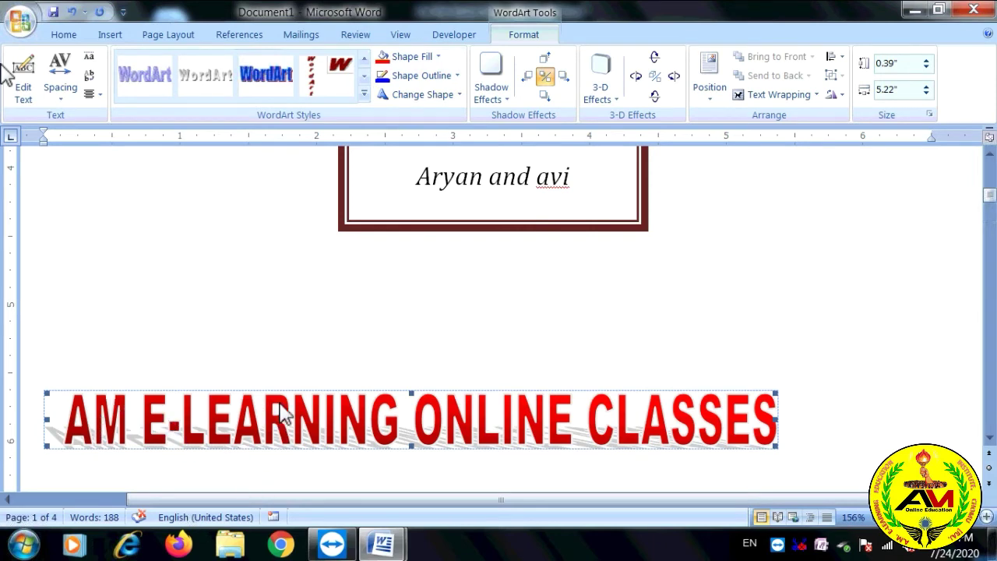
{"action": "left_click", "coordinate": [460, 76]}
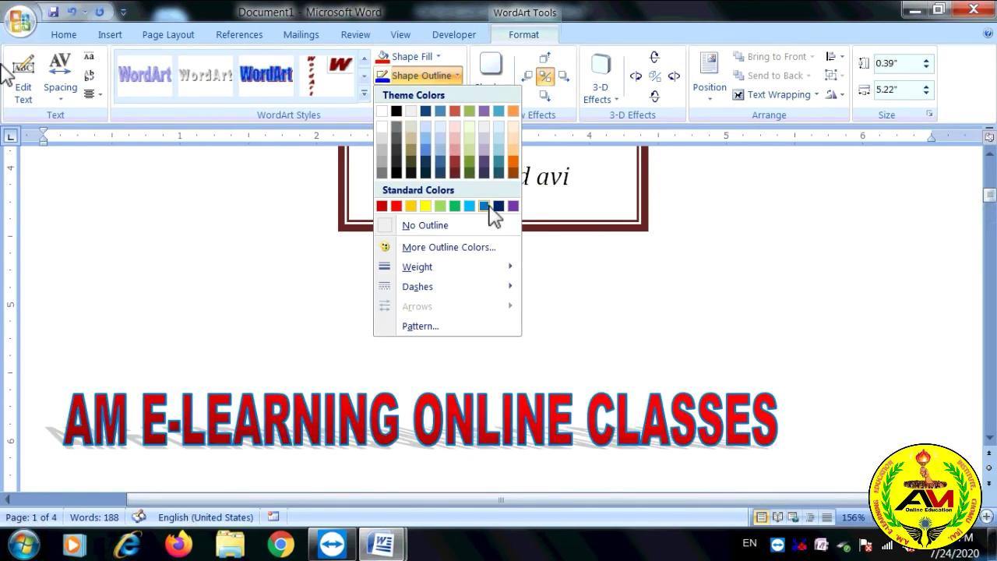
{"action": "left_click", "coordinate": [398, 126]}
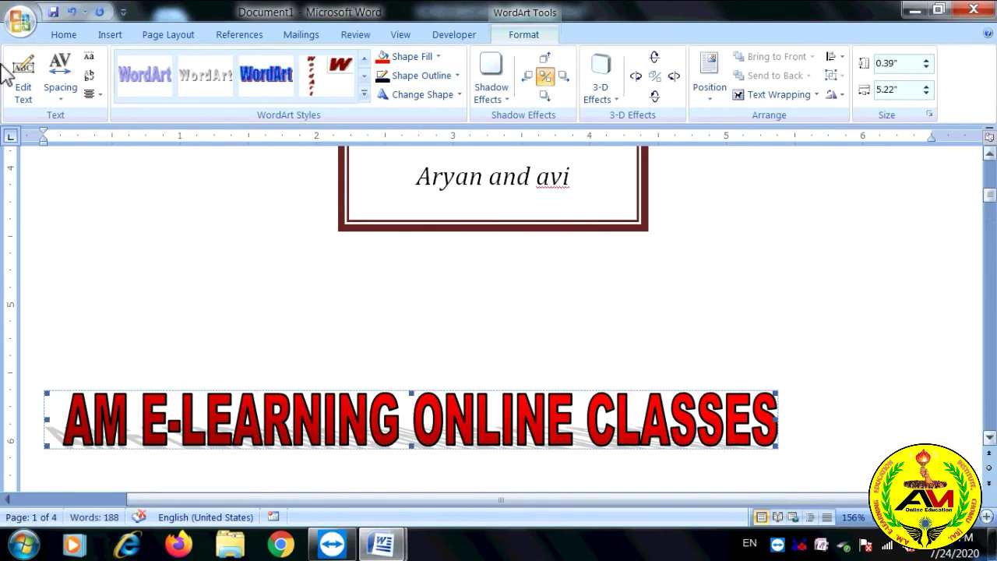
{"action": "left_click_drag", "start_coordinate": [989, 199], "coordinate": [988, 211]}
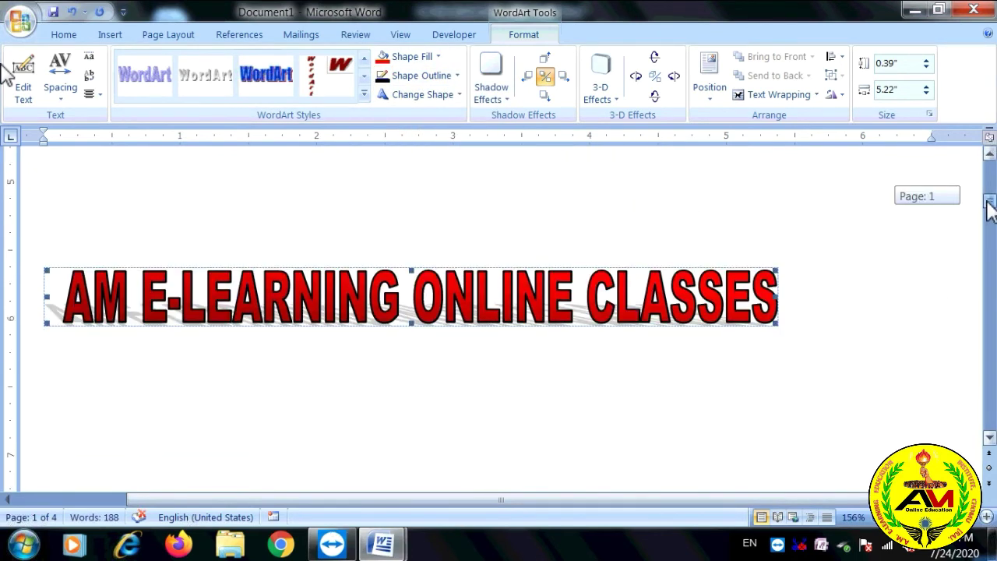
- Apply a Change Shape warp that shrinks the middle words while the outer ones stay tall
{"action": "left_click", "coordinate": [460, 97]}
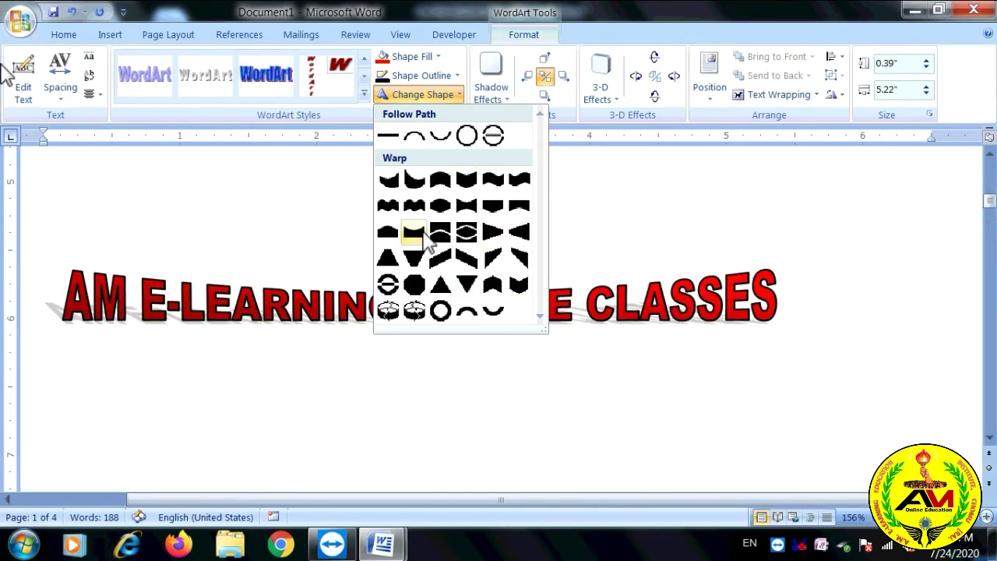
{"action": "left_click", "coordinate": [424, 234]}
{"action": "left_click", "coordinate": [525, 229]}
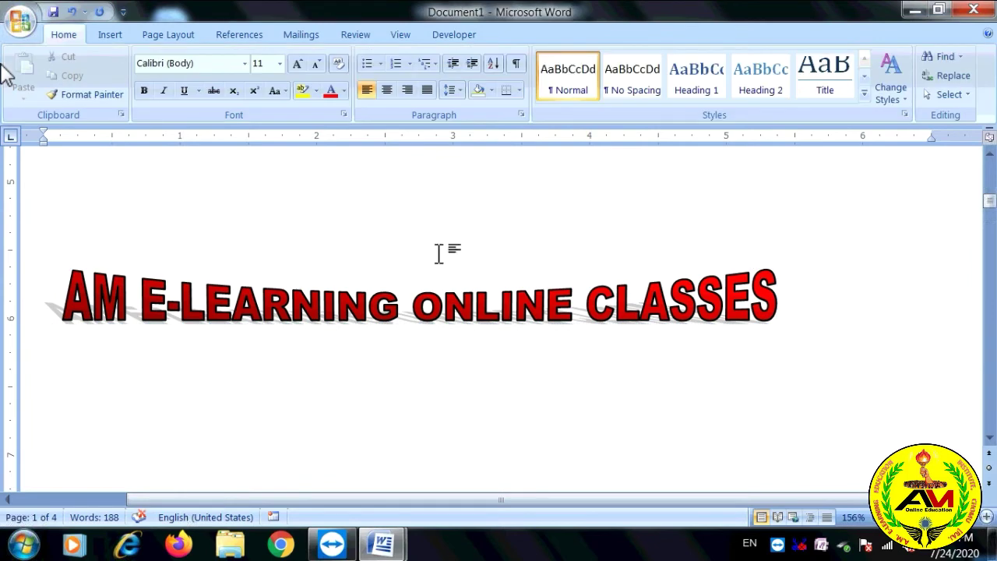
{"action": "left_click", "coordinate": [427, 308]}
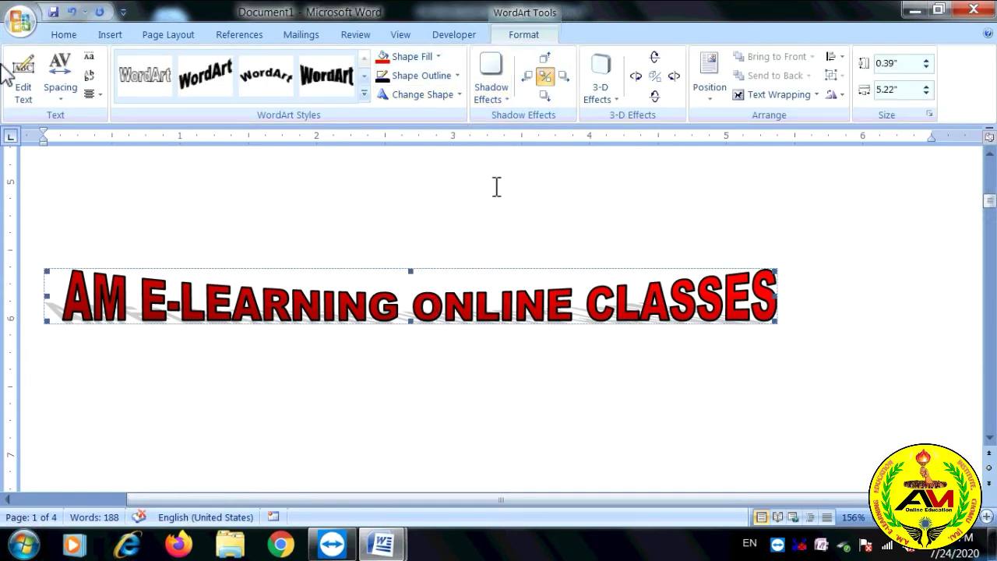
- Apply a grey shadow effect to the WordArt banner
{"action": "left_click", "coordinate": [505, 92]}
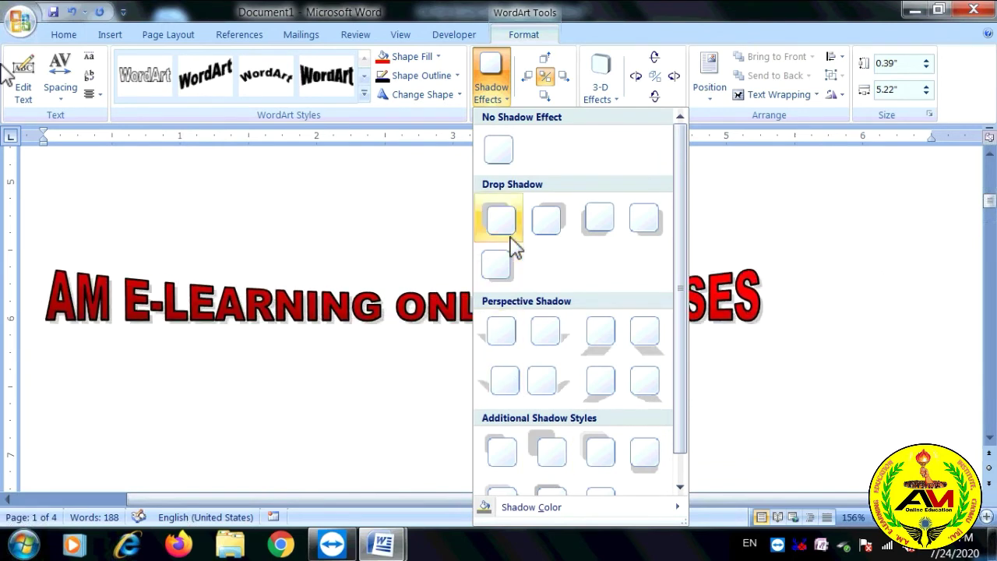
{"action": "left_click", "coordinate": [499, 152]}
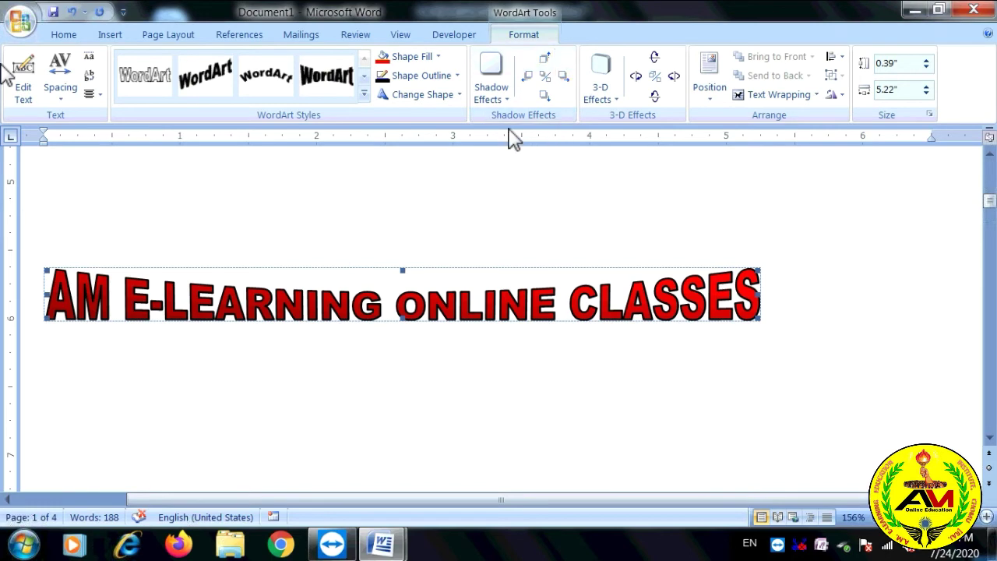
{"action": "left_click", "coordinate": [509, 103]}
{"action": "left_click", "coordinate": [547, 220]}
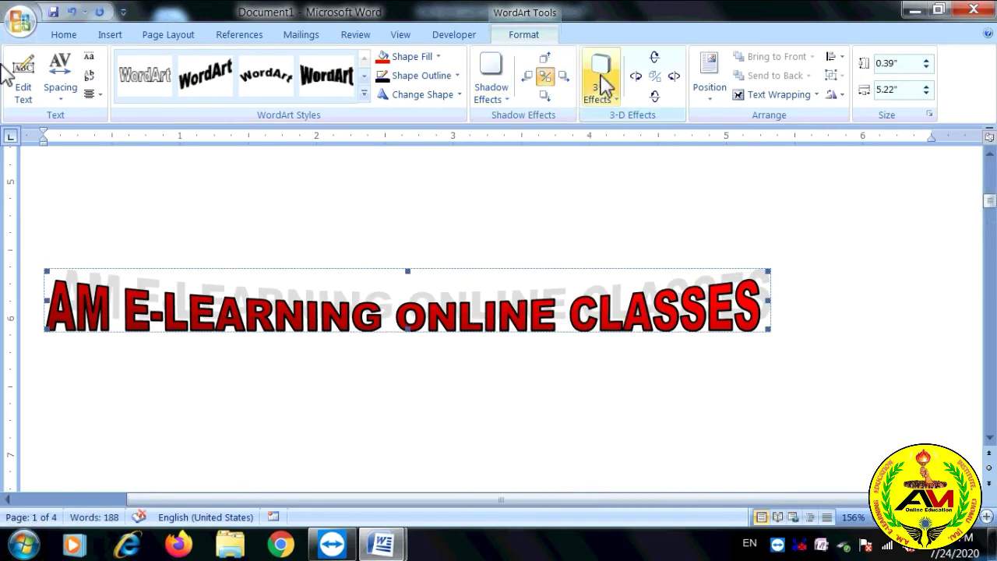
- Nudge the WordArt's shadow so it sits slightly up and to the right, without any 3-D effect
{"action": "left_click", "coordinate": [561, 77]}
{"action": "left_click", "coordinate": [562, 77]}
{"action": "left_click", "coordinate": [562, 77]}
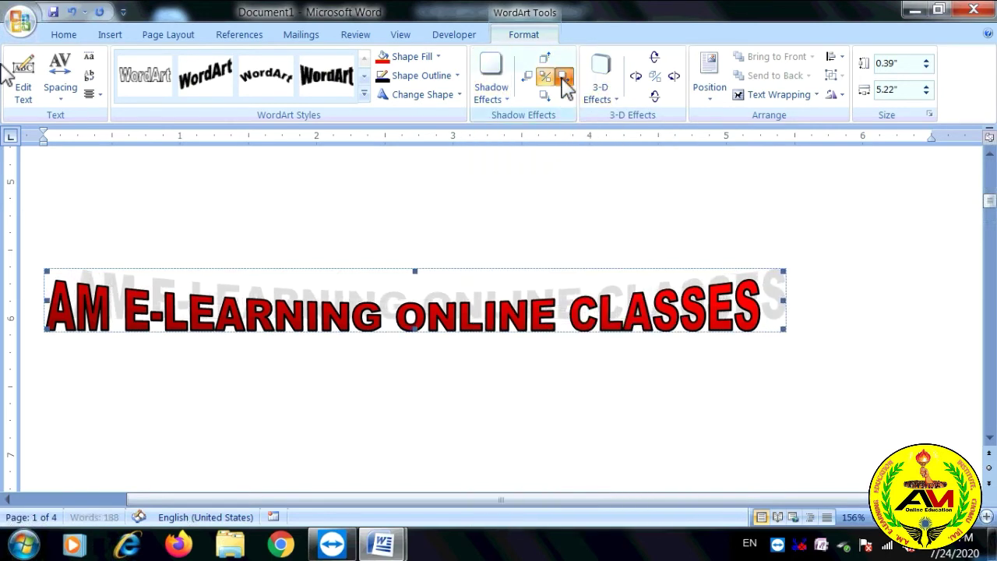
{"action": "left_click", "coordinate": [561, 77]}
{"action": "left_click", "coordinate": [546, 60]}
{"action": "left_click", "coordinate": [546, 60]}
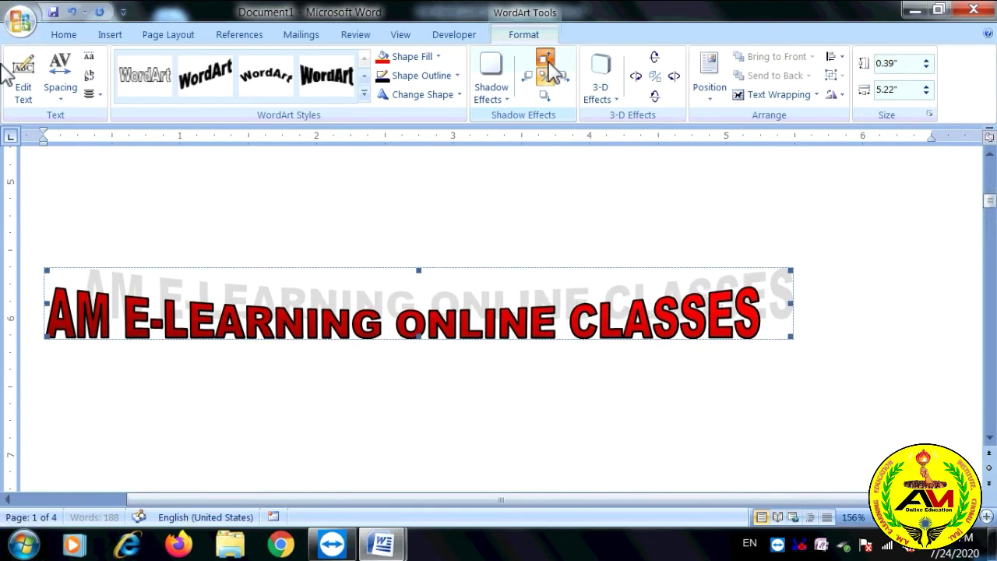
{"action": "left_click", "coordinate": [546, 60]}
{"action": "left_click", "coordinate": [545, 95]}
{"action": "left_click", "coordinate": [545, 95]}
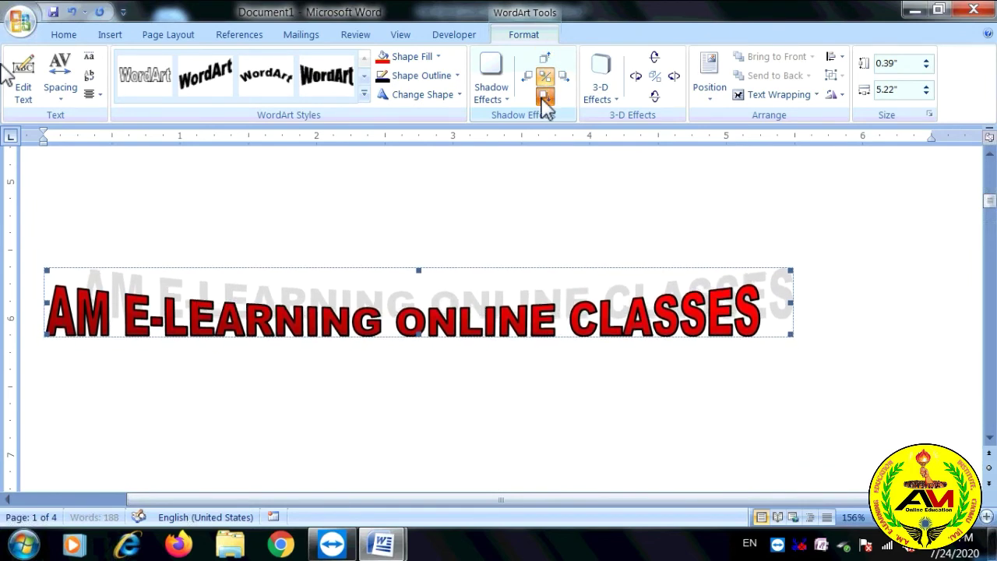
{"action": "left_click", "coordinate": [545, 95]}
{"action": "left_click", "coordinate": [528, 77]}
{"action": "left_click", "coordinate": [528, 77]}
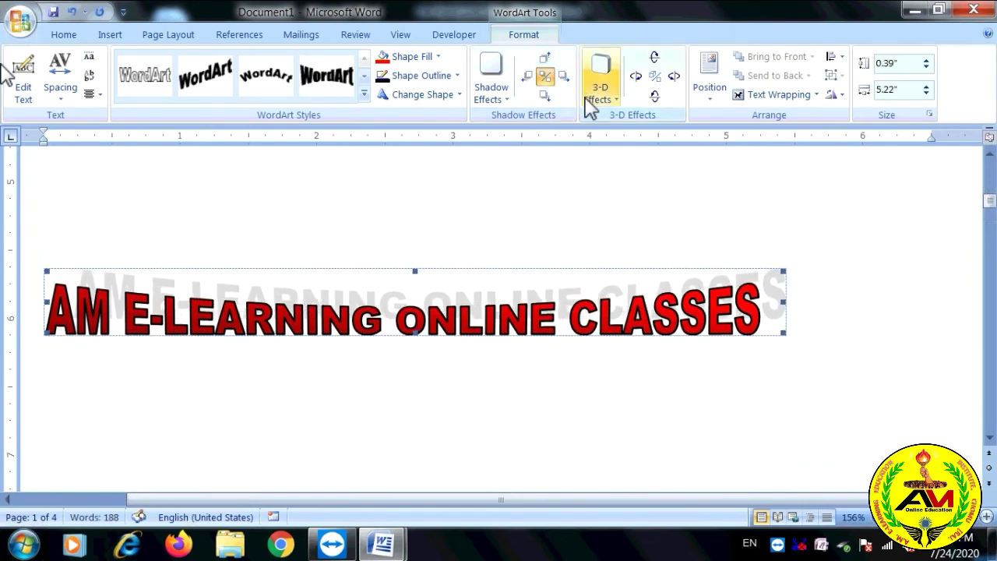
{"action": "left_click", "coordinate": [608, 93]}
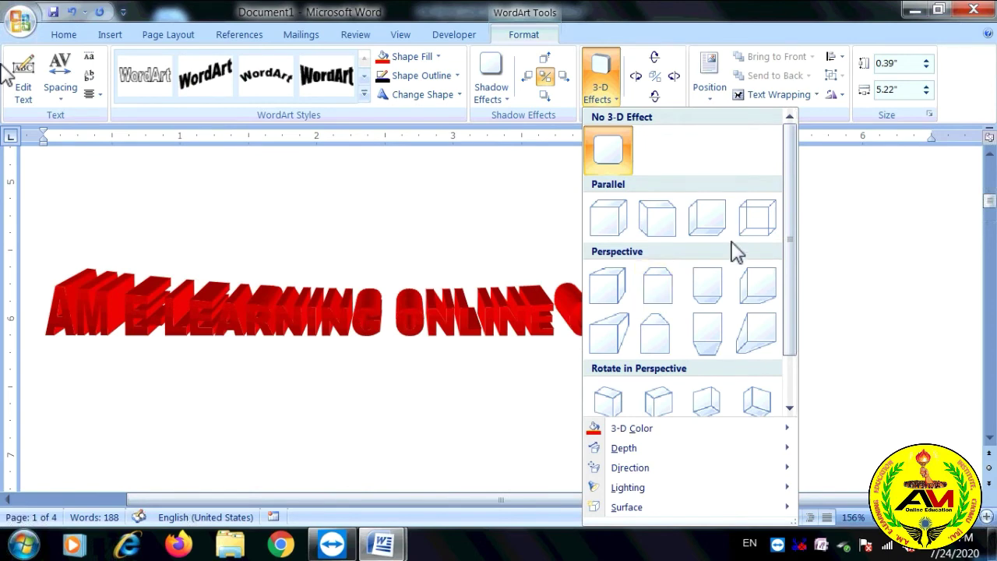
{"action": "left_click", "coordinate": [843, 214]}
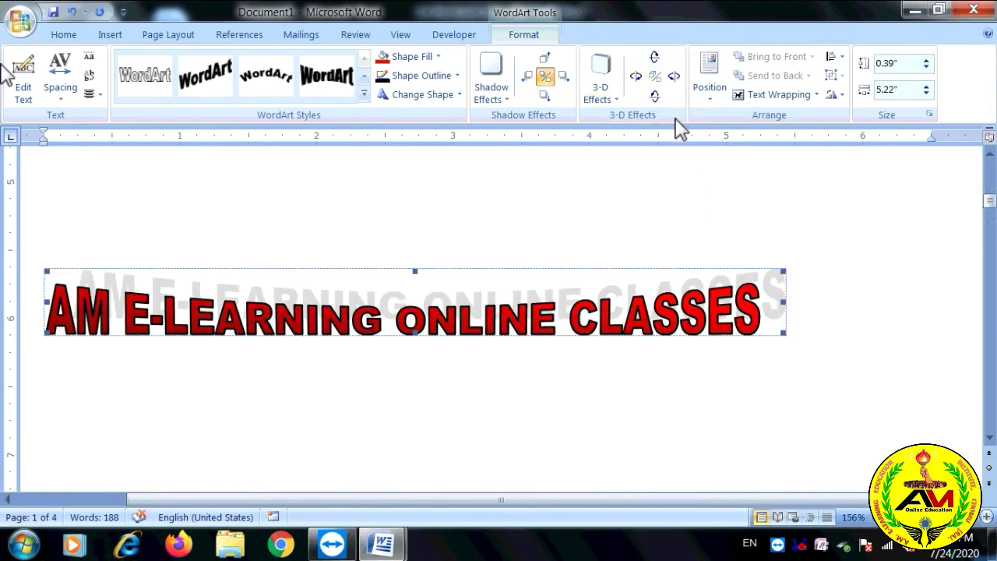
- Resize the WordArt banner to 1.1" tall and 5.55" wide
{"action": "left_click", "coordinate": [713, 103]}
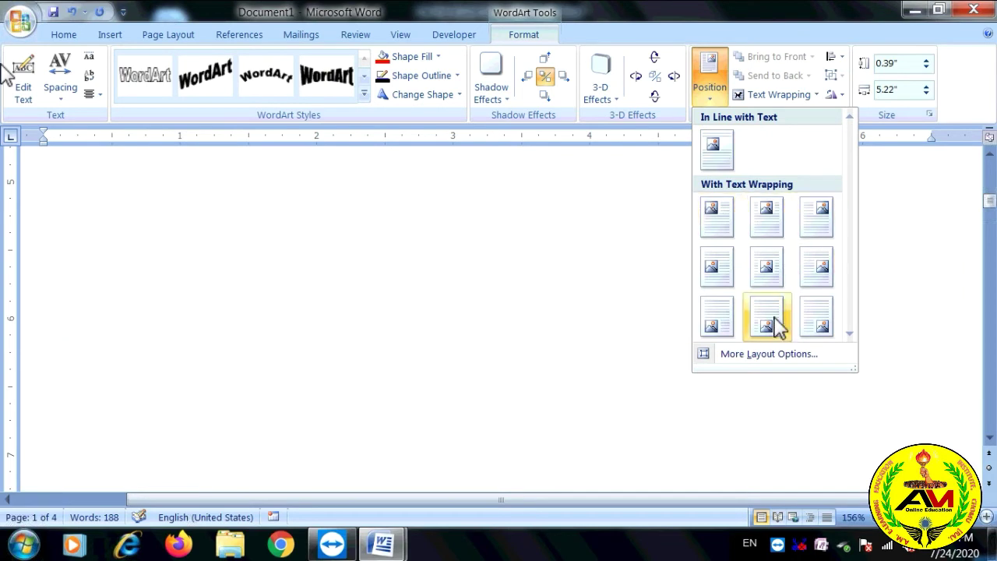
{"action": "left_click", "coordinate": [766, 211]}
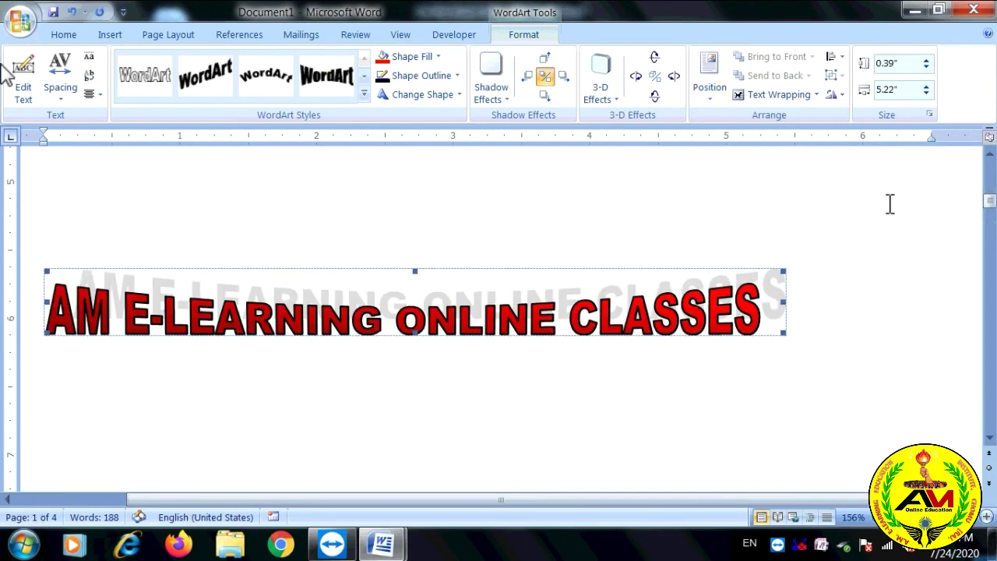
{"action": "left_click", "coordinate": [818, 95]}
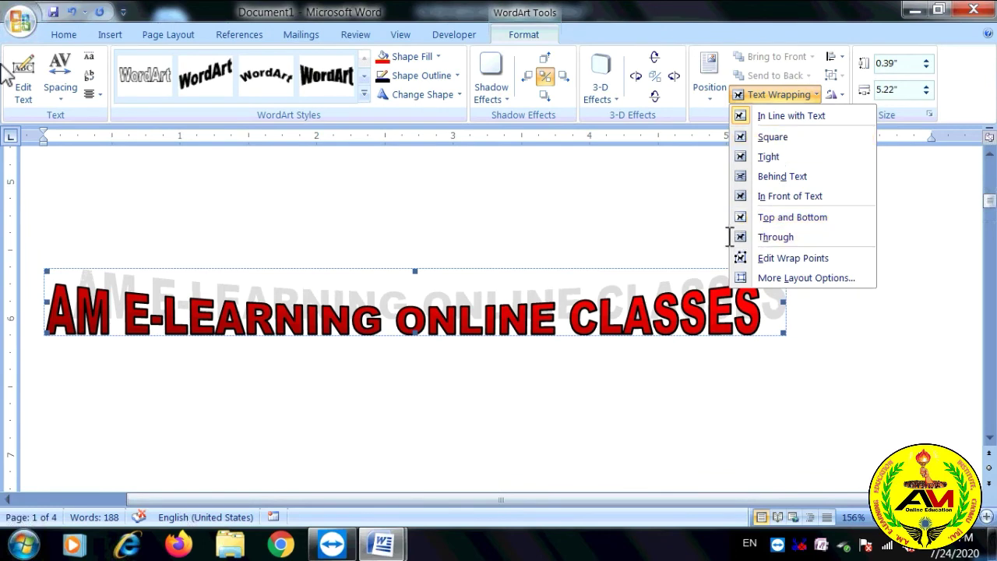
{"action": "left_click", "coordinate": [697, 200]}
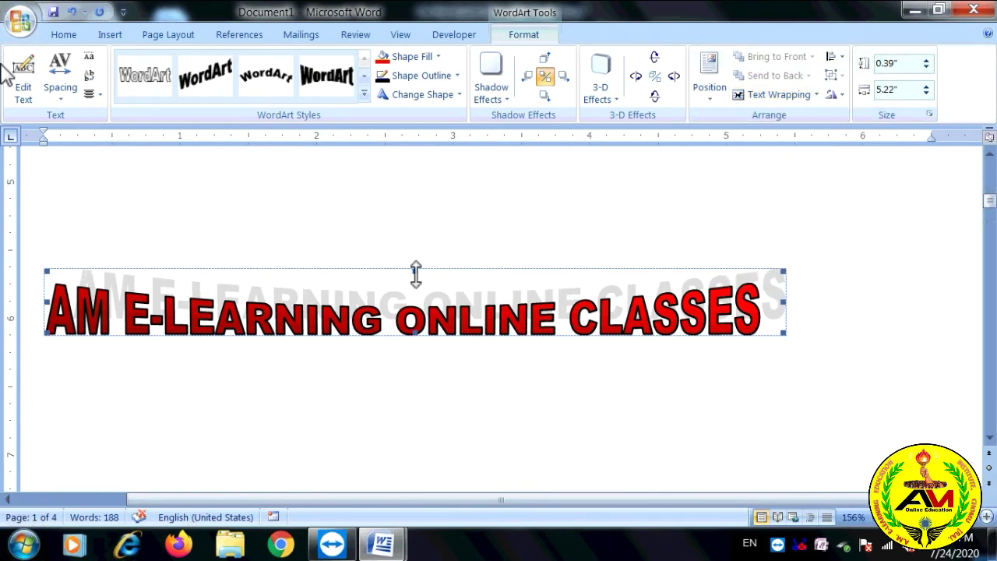
{"action": "left_click_drag", "start_coordinate": [426, 234], "coordinate": [431, 221]}
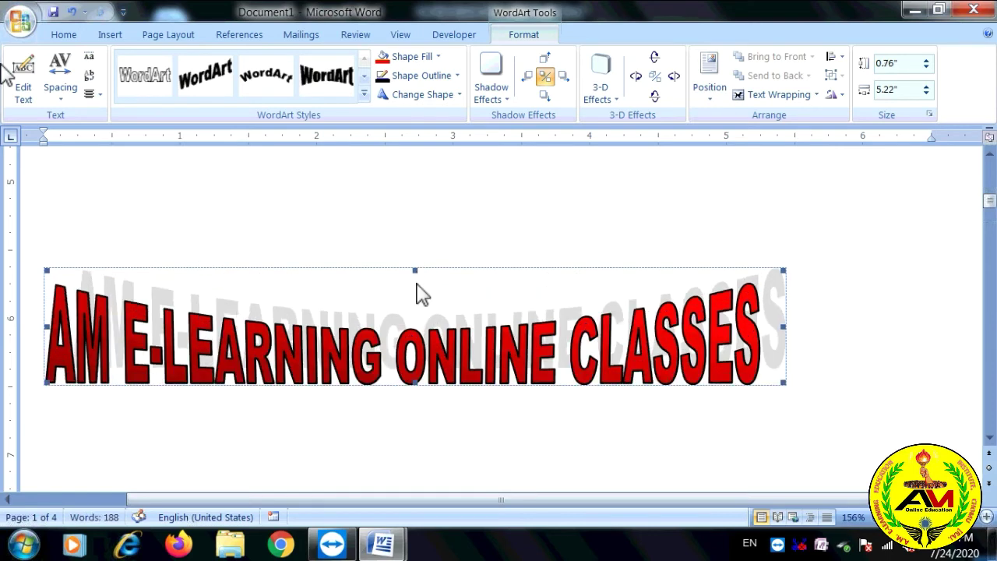
{"action": "left_click_drag", "start_coordinate": [823, 328], "coordinate": [827, 327]}
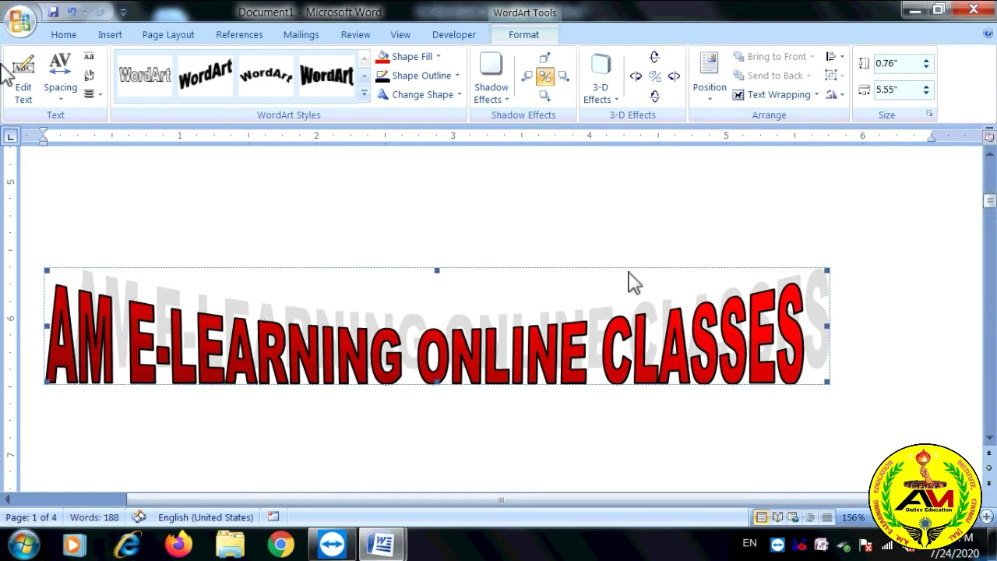
{"action": "left_click", "coordinate": [926, 61]}
{"action": "left_click", "coordinate": [927, 61]}
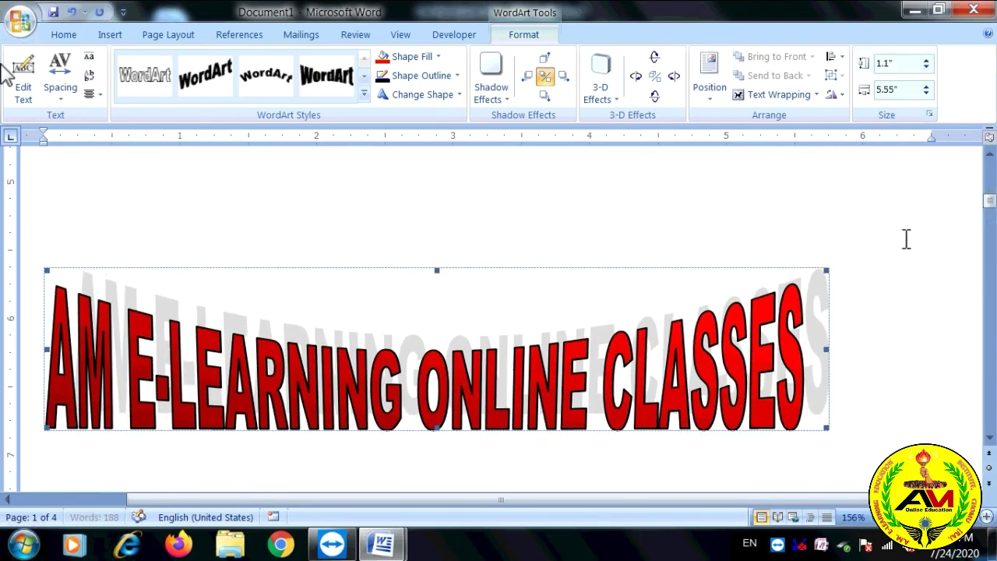
- Flip the WordArt banner vertically
{"action": "left_click", "coordinate": [841, 94]}
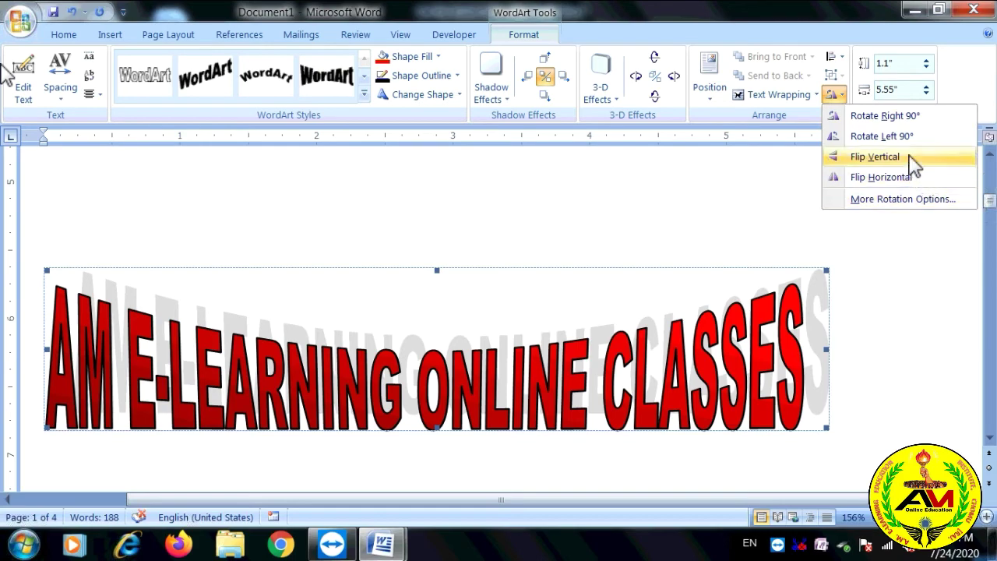
{"action": "left_click", "coordinate": [852, 159]}
{"action": "mouse_move", "coordinate": [989, 177]}
{"action": "left_mouse_down"}
{"action": "mouse_move", "coordinate": [991, 226]}
{"action": "mouse_move", "coordinate": [993, 187]}
{"action": "left_mouse_up"}
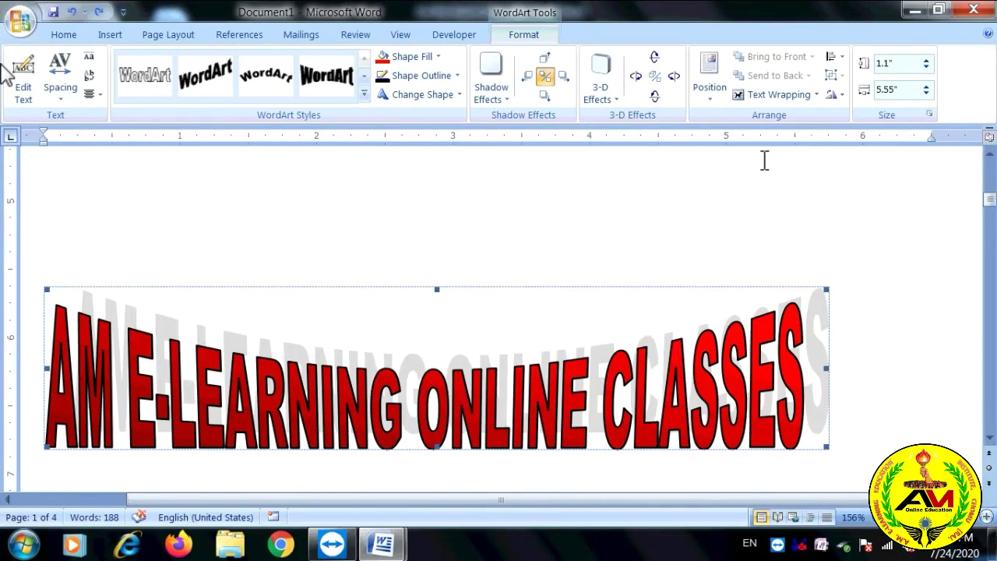
{"action": "left_click", "coordinate": [110, 35]}
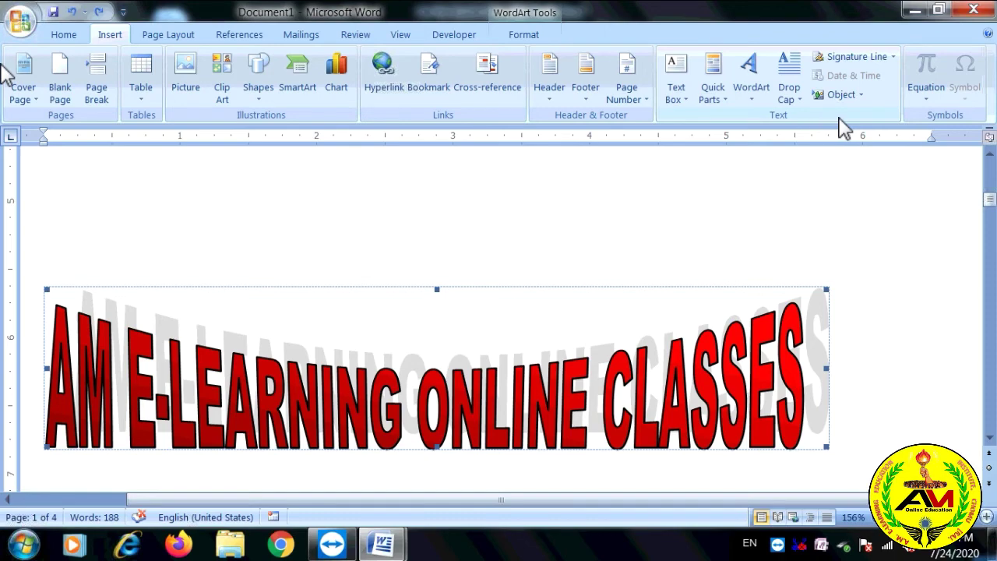
- Apply a Dropped drop cap so the first paragraph opens with a three-line capital O
{"action": "left_click_drag", "start_coordinate": [989, 201], "coordinate": [992, 179]}
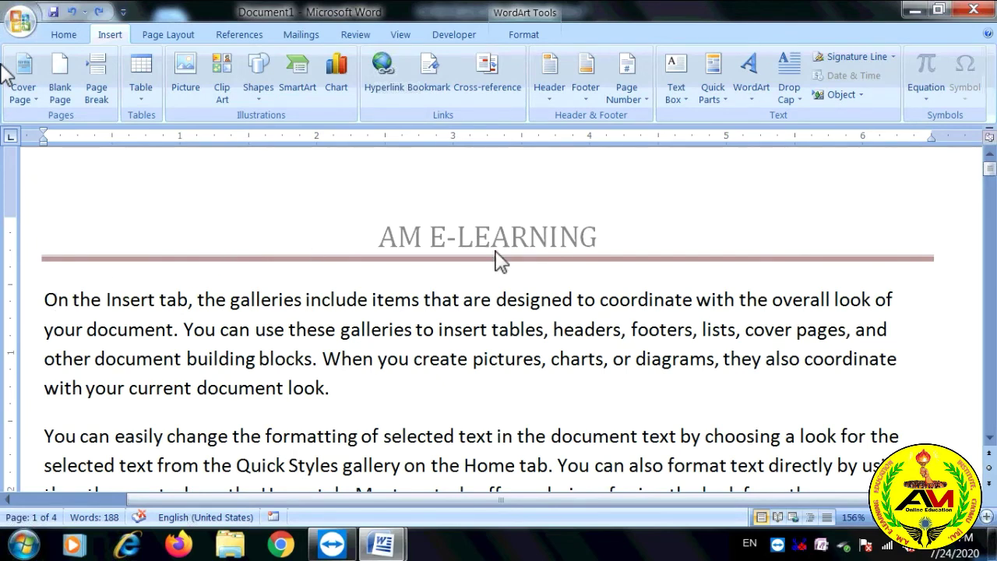
{"action": "left_click", "coordinate": [802, 100]}
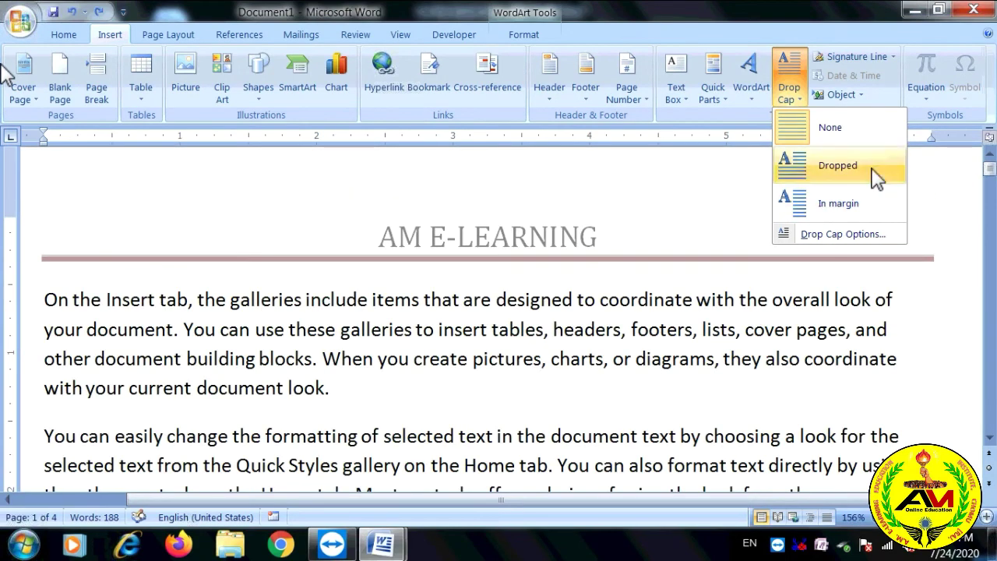
{"action": "left_click", "coordinate": [152, 297]}
{"action": "left_click", "coordinate": [70, 300]}
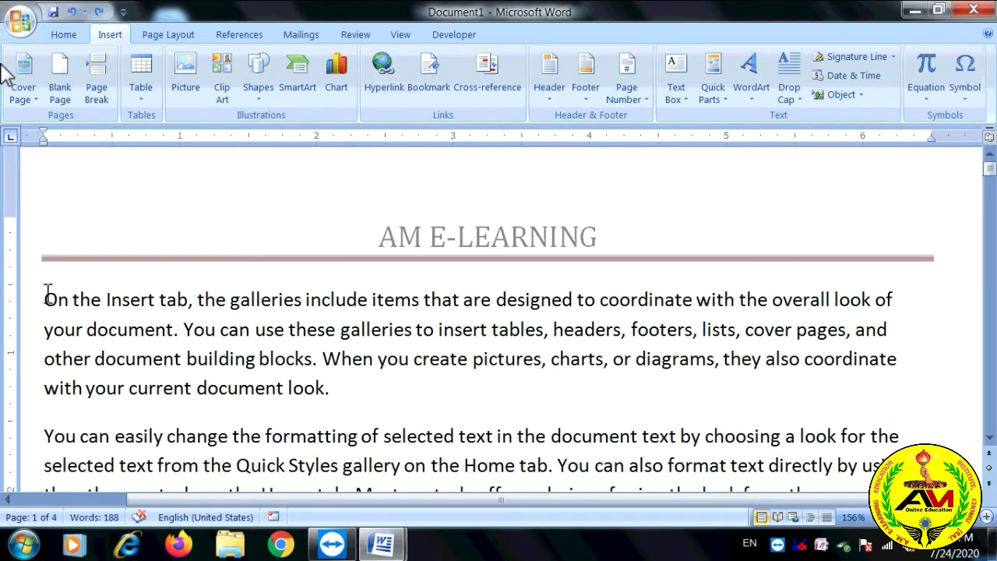
{"action": "left_click_drag", "start_coordinate": [47, 296], "coordinate": [285, 359]}
{"action": "left_click", "coordinate": [255, 388]}
{"action": "left_click", "coordinate": [789, 89]}
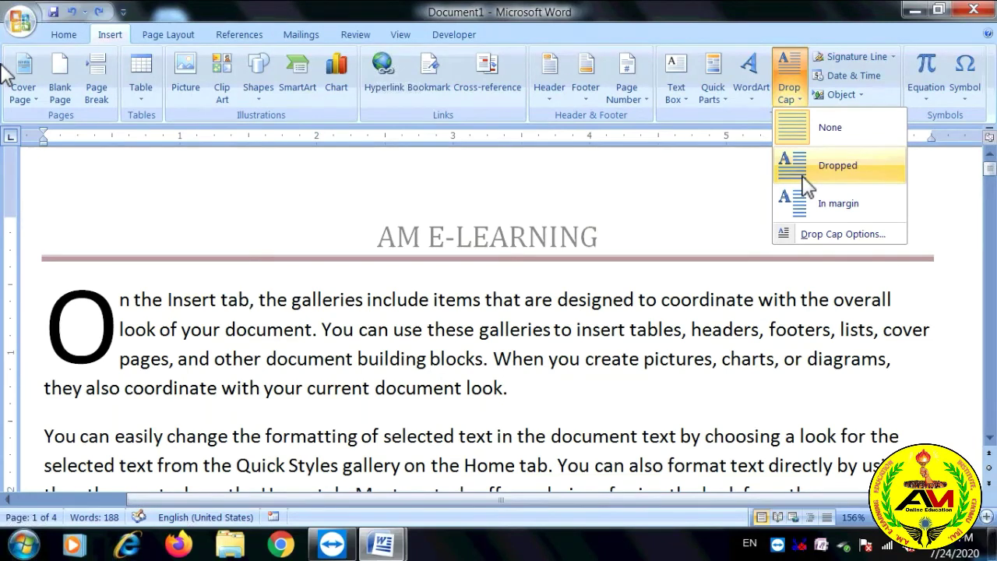
{"action": "left_click", "coordinate": [807, 185]}
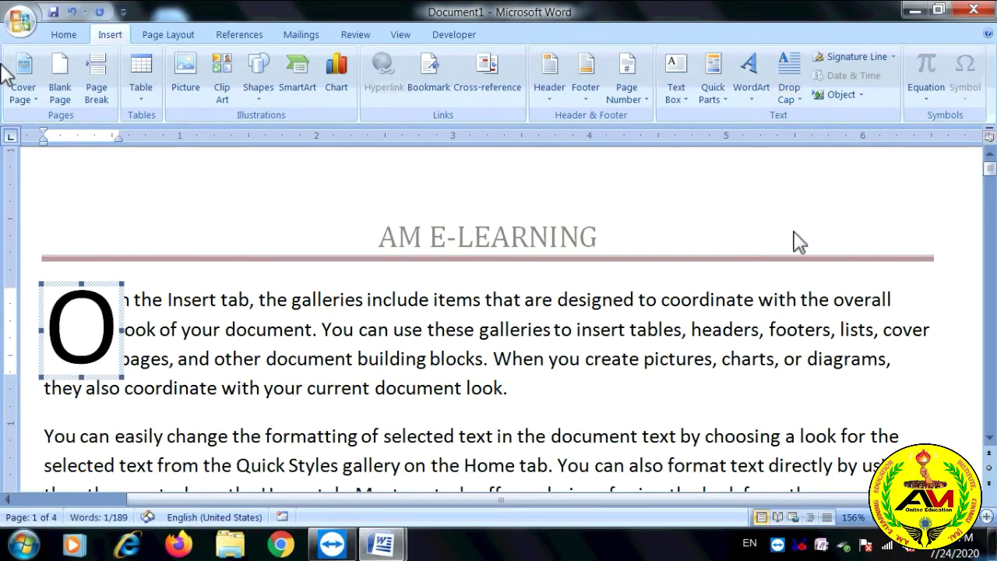
{"action": "left_click", "coordinate": [693, 337]}
{"action": "left_click", "coordinate": [85, 323]}
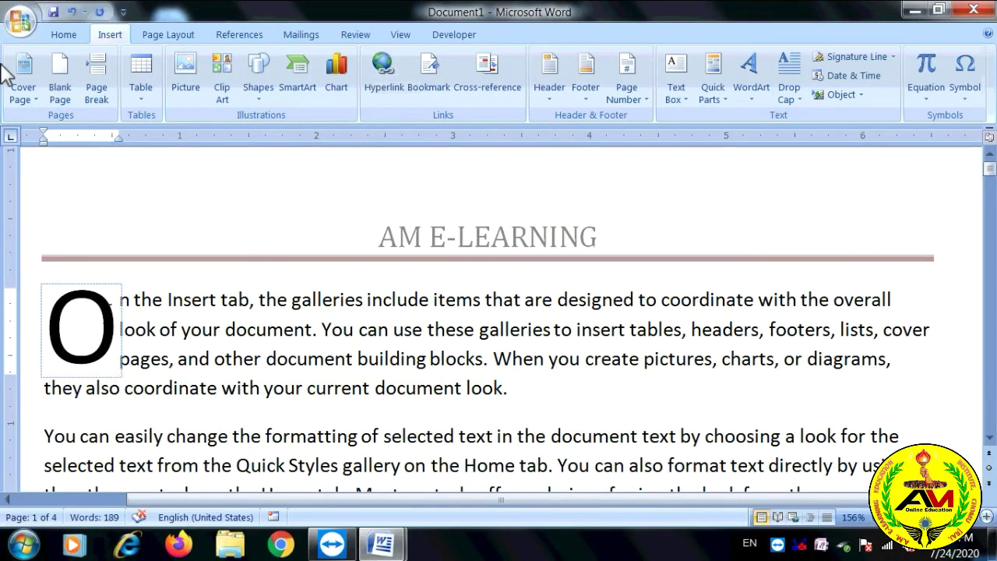
- Delete the bordered names text box below the last paragraph
{"action": "left_click", "coordinate": [425, 357]}
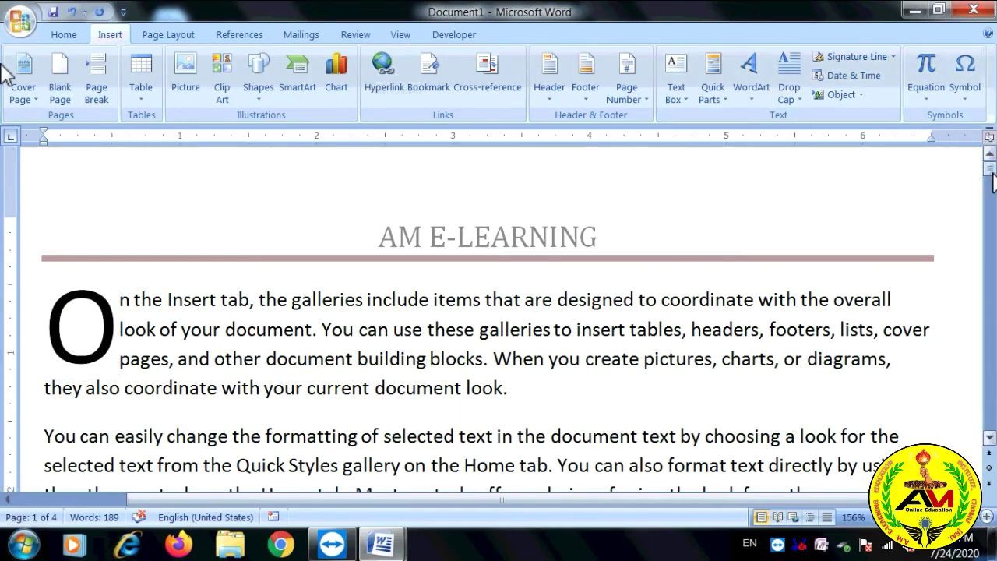
{"action": "mouse_move", "coordinate": [990, 172]}
{"action": "left_mouse_down"}
{"action": "mouse_move", "coordinate": [989, 202]}
{"action": "mouse_move", "coordinate": [992, 195]}
{"action": "left_mouse_up"}
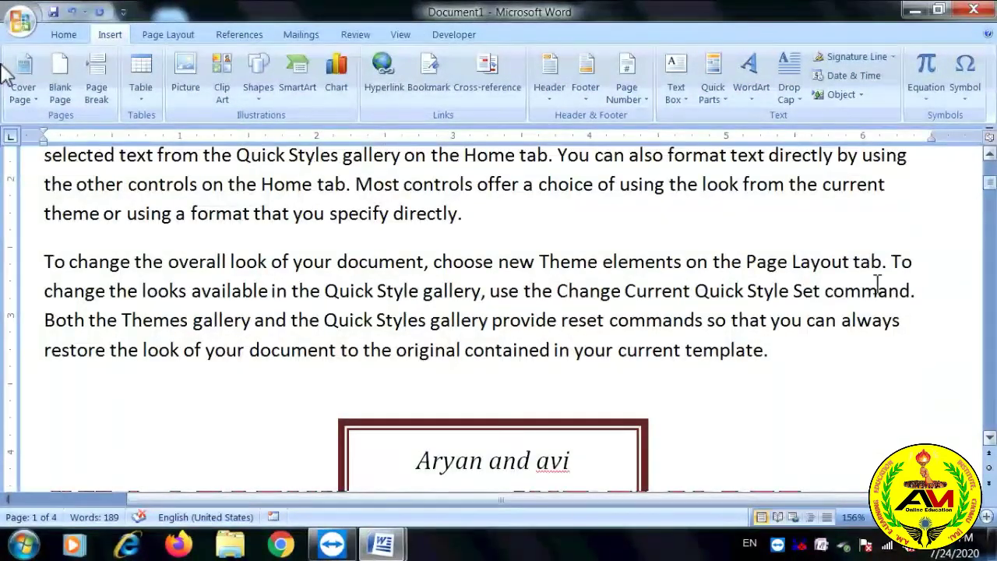
{"action": "left_click", "coordinate": [594, 426]}
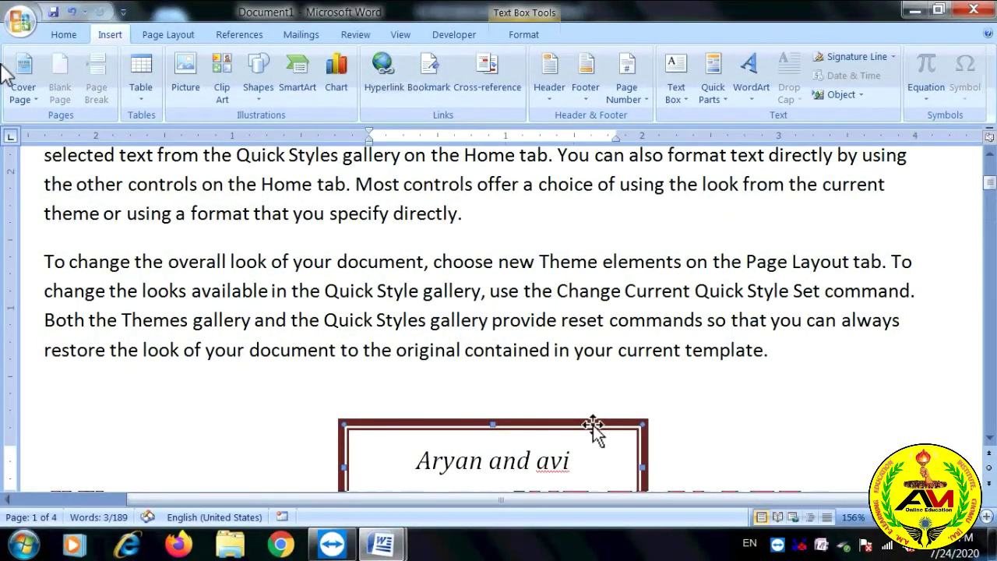
{"action": "key", "text": "Delete"}
{"action": "left_click", "coordinate": [711, 423]}
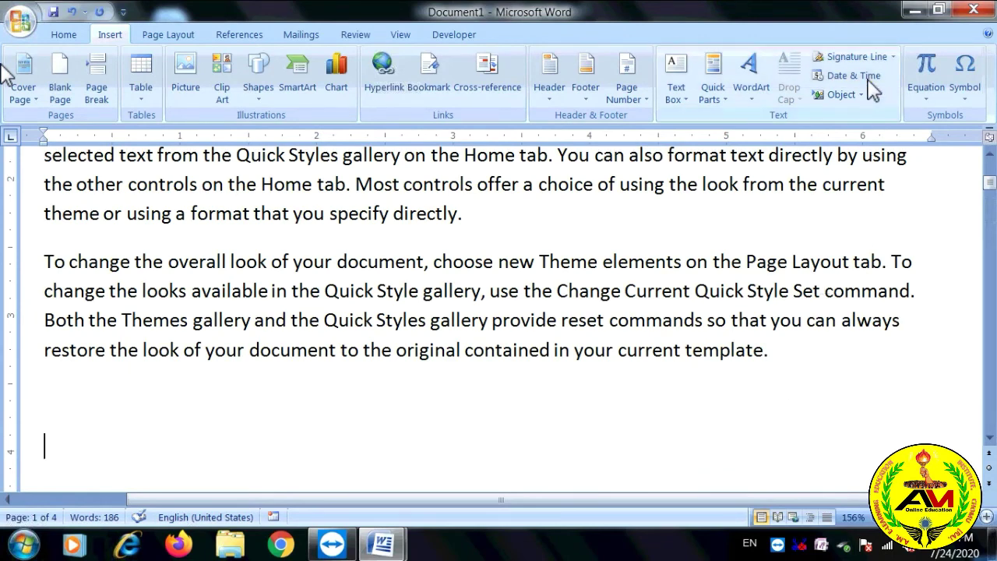
- Insert a signature line with AM E-LEARNING as the signer
{"action": "left_click", "coordinate": [856, 59]}
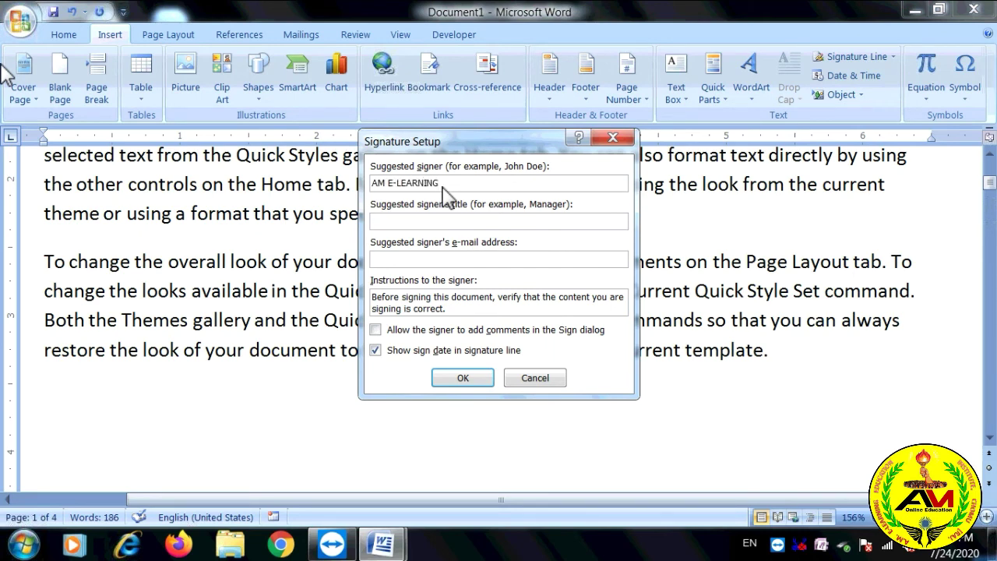
{"action": "left_click", "coordinate": [463, 378]}
{"action": "left_click_drag", "start_coordinate": [989, 183], "coordinate": [989, 193]}
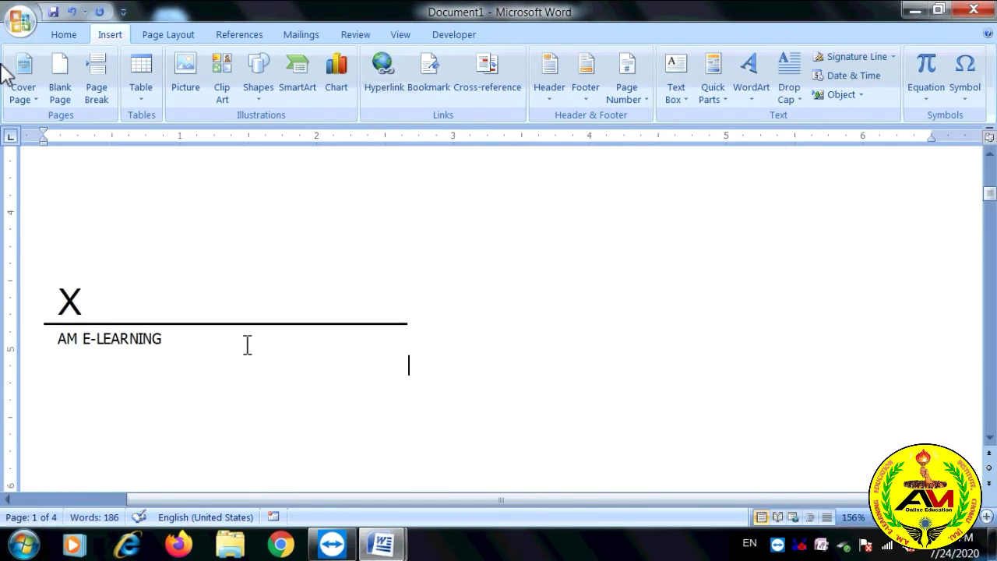
- Make the signature line narrower than its original width
{"action": "left_click", "coordinate": [217, 290]}
{"action": "left_click", "coordinate": [334, 192]}
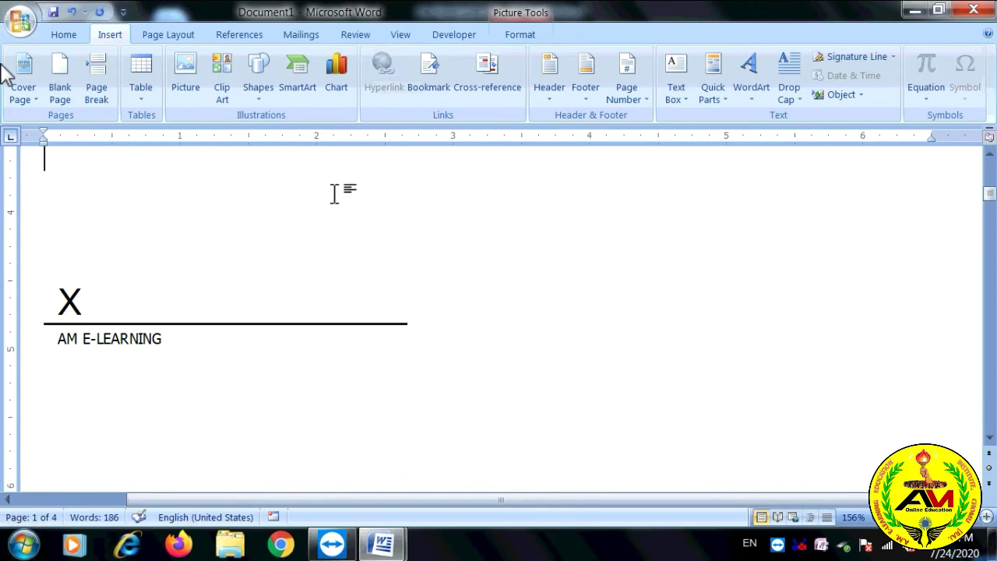
{"action": "left_click", "coordinate": [248, 355]}
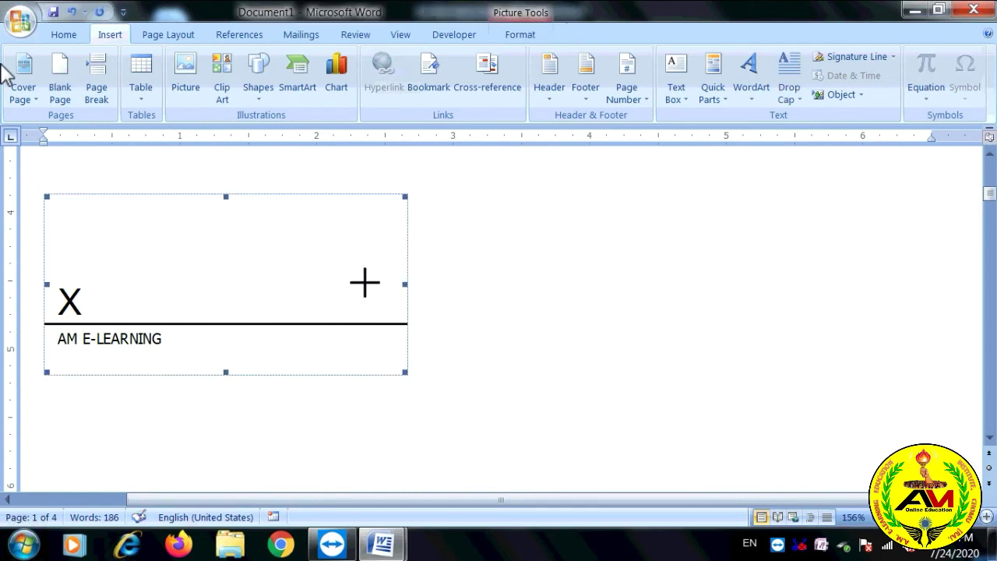
{"action": "left_click_drag", "start_coordinate": [405, 281], "coordinate": [357, 281]}
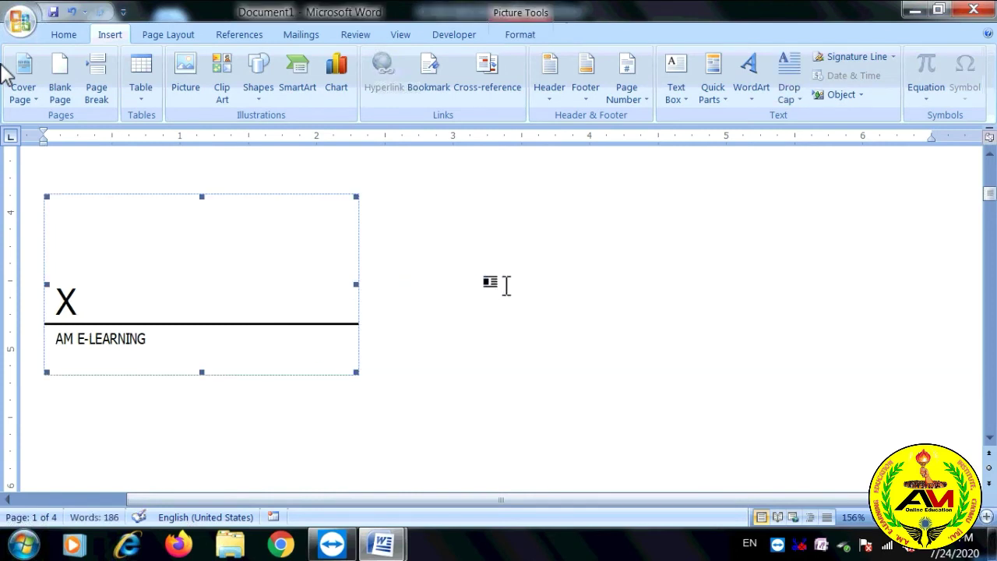
{"action": "left_click", "coordinate": [498, 283]}
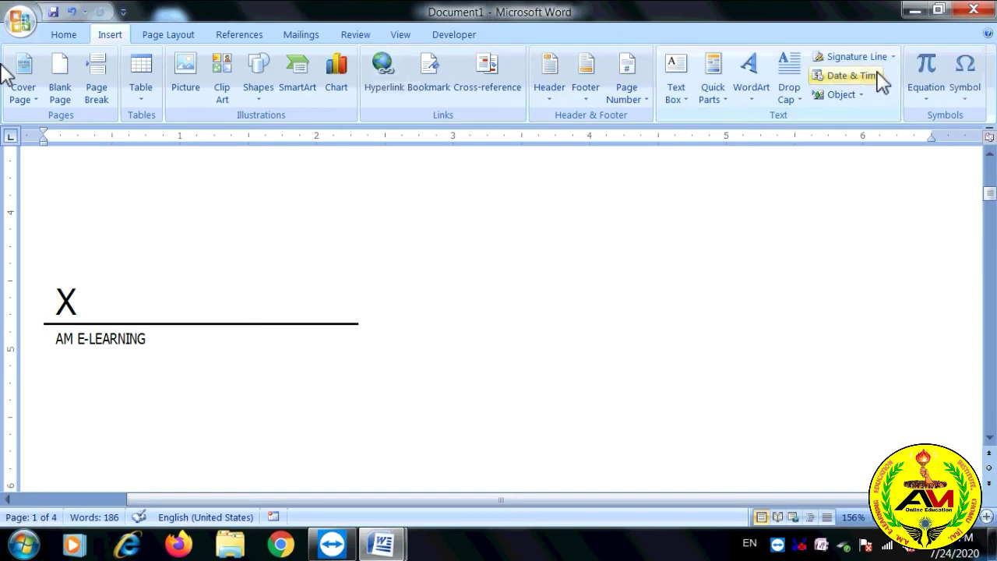
{"action": "left_click_drag", "start_coordinate": [990, 200], "coordinate": [993, 191]}
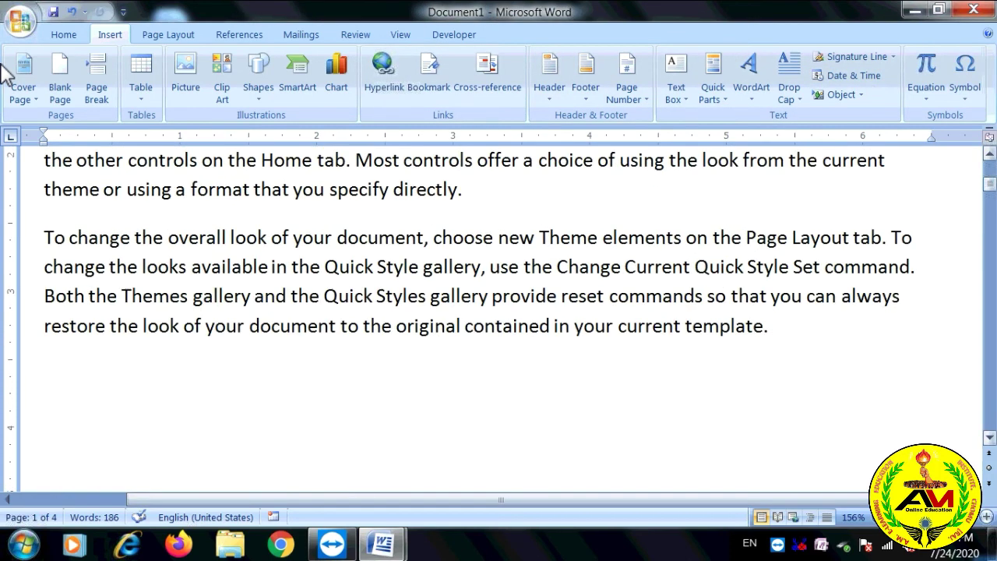
- Insert the date using the '24 July 2020' format on the empty line
{"action": "left_click", "coordinate": [111, 392]}
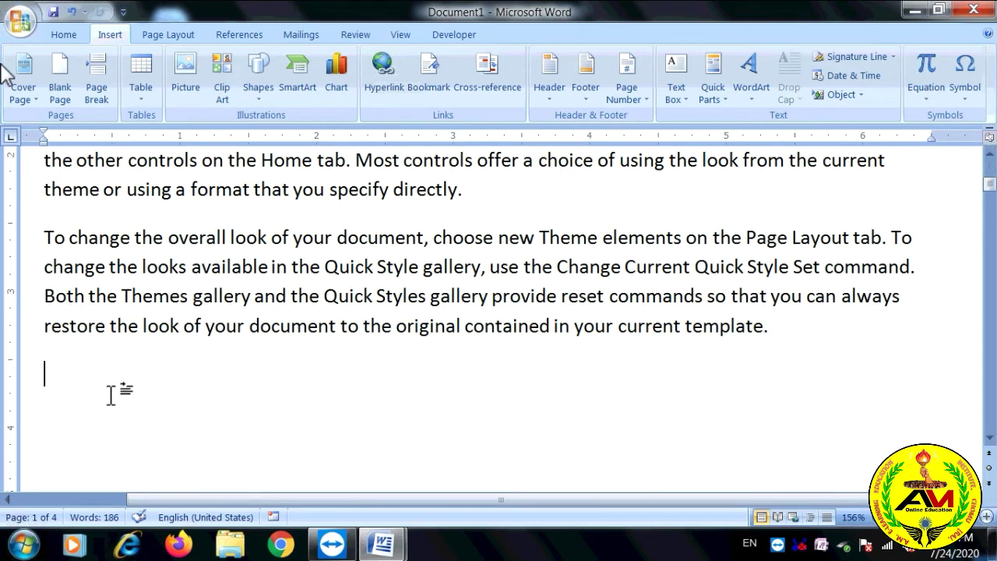
{"action": "left_click", "coordinate": [881, 82]}
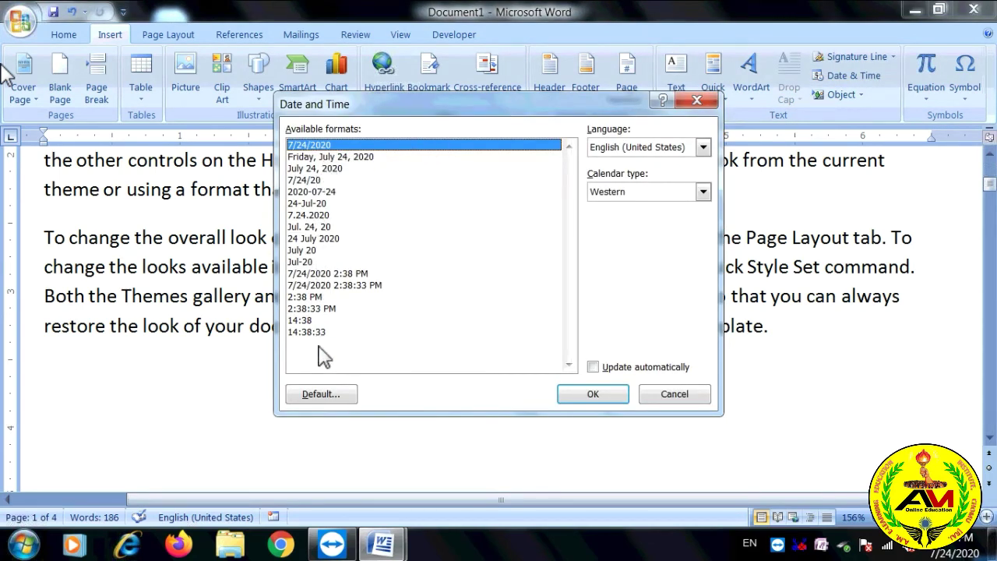
{"action": "left_click", "coordinate": [316, 273]}
{"action": "left_click", "coordinate": [324, 238]}
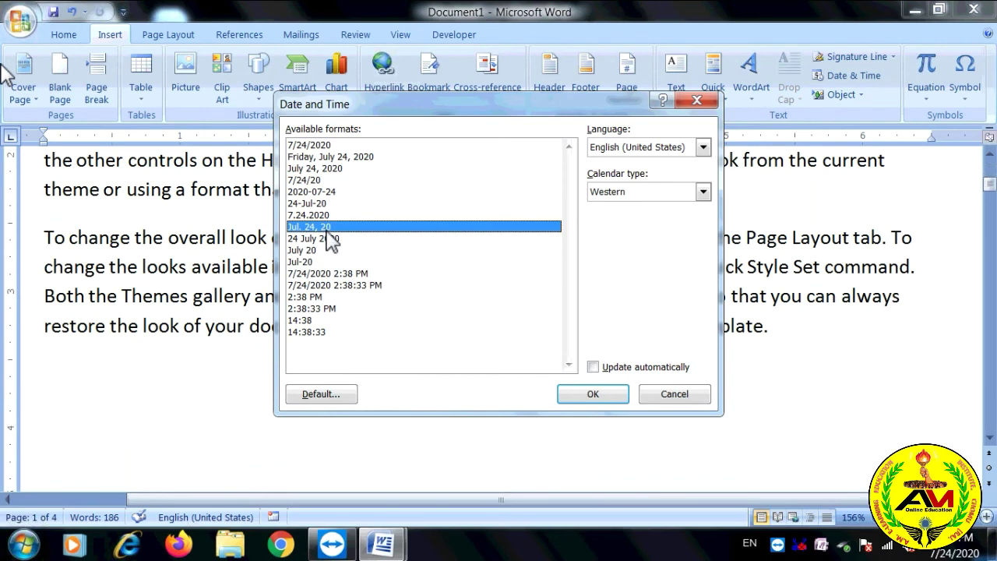
{"action": "left_click", "coordinate": [594, 397]}
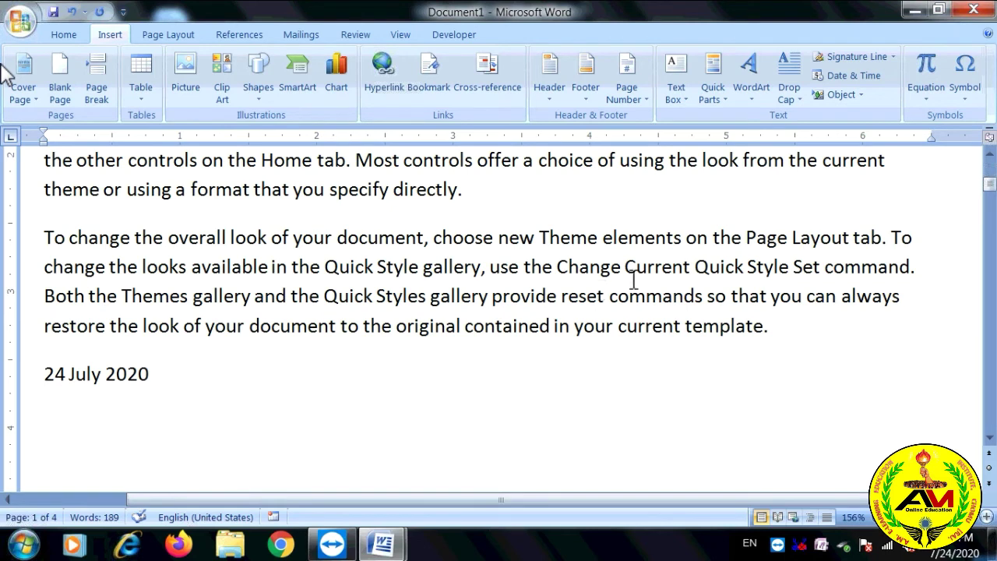
- Embed a Microsoft Office Excel Chart object with Food, Gas and Motel columns for Jan–Jun
{"action": "left_click", "coordinate": [838, 95]}
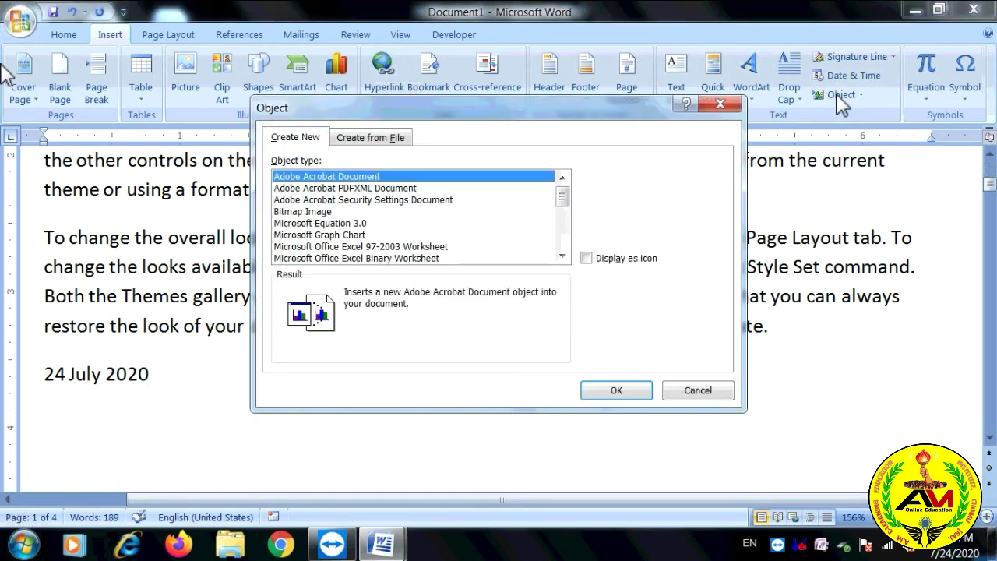
{"action": "left_click_drag", "start_coordinate": [562, 200], "coordinate": [563, 218]}
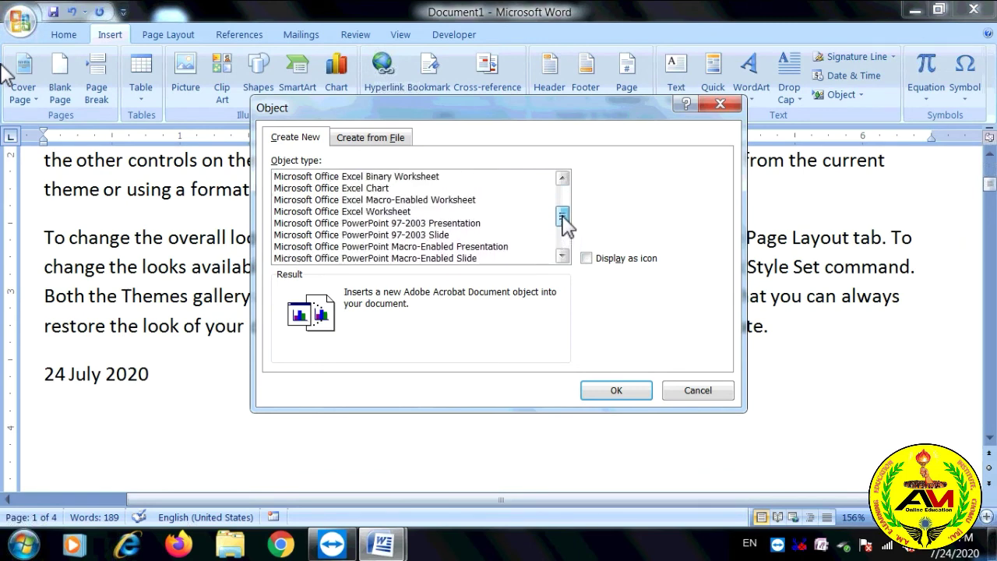
{"action": "left_click", "coordinate": [396, 189]}
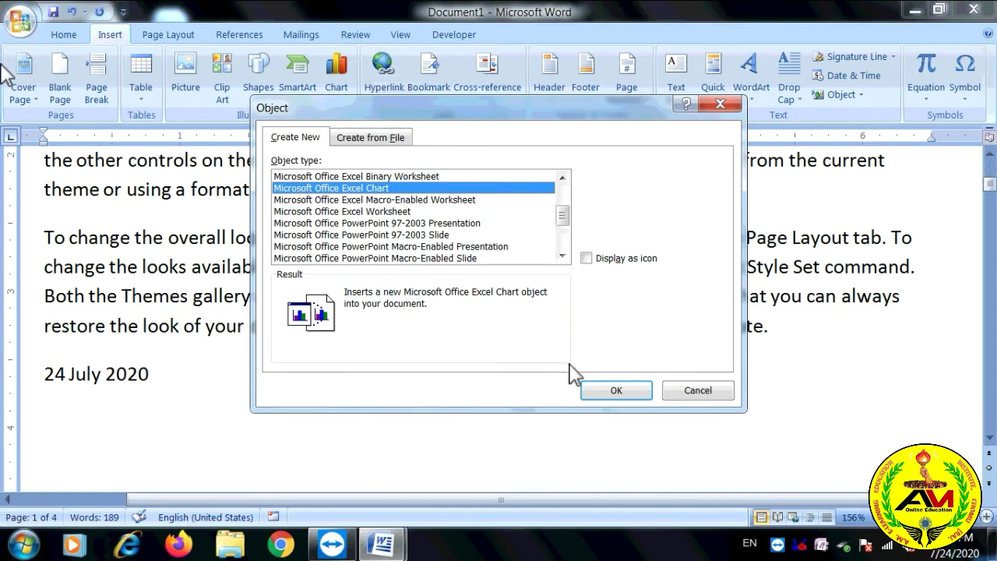
{"action": "left_click", "coordinate": [595, 389]}
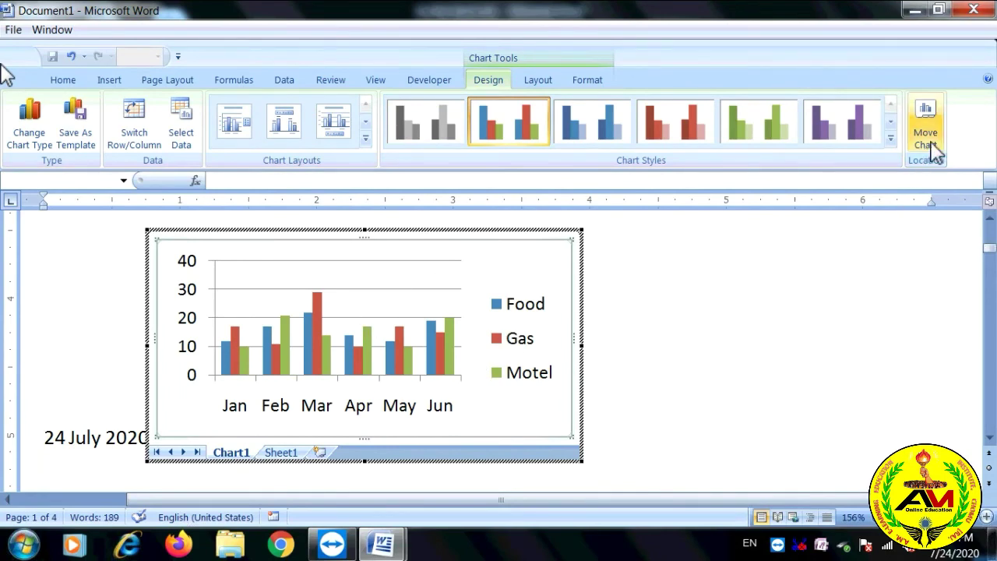
{"action": "left_click", "coordinate": [831, 372]}
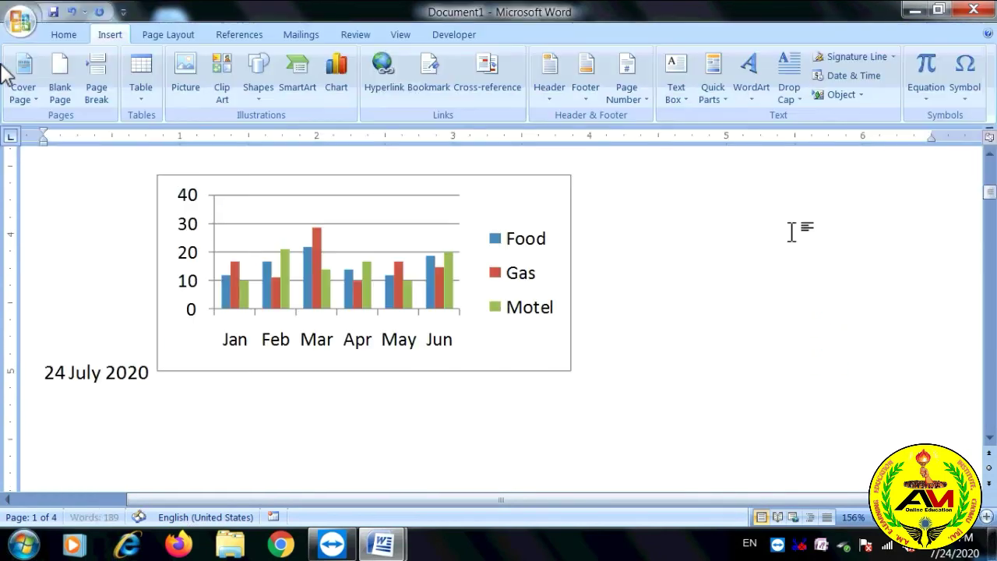
{"action": "left_click_drag", "start_coordinate": [989, 195], "coordinate": [989, 186]}
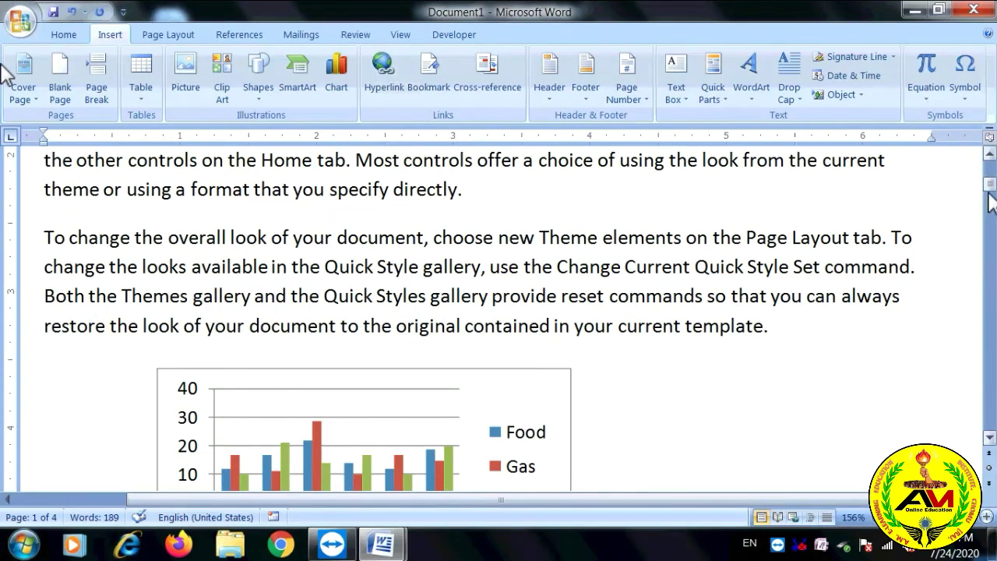
{"action": "mouse_move", "coordinate": [989, 186]}
{"action": "left_mouse_down"}
{"action": "mouse_move", "coordinate": [992, 194]}
{"action": "mouse_move", "coordinate": [990, 184]}
{"action": "left_mouse_up"}
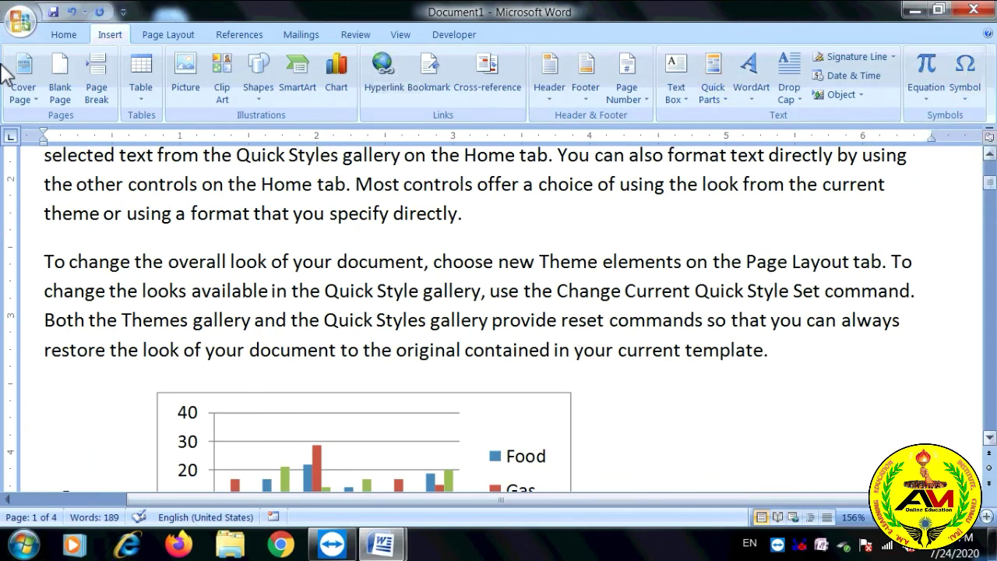
- Insert a log equation on a new line after 'document look.', with an empty line above it
{"action": "left_click_drag", "start_coordinate": [993, 191], "coordinate": [993, 187]}
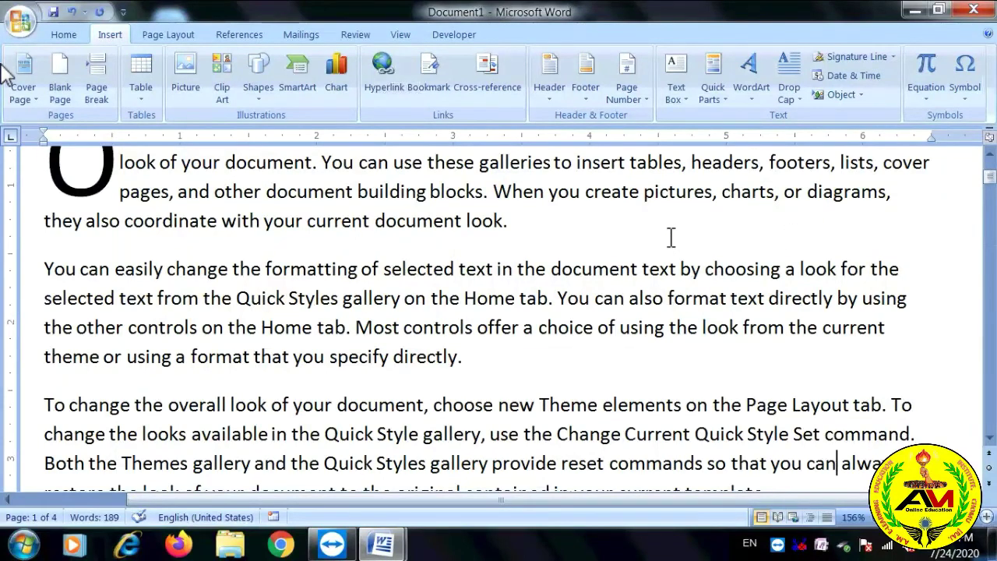
{"action": "key", "text": "Return"}
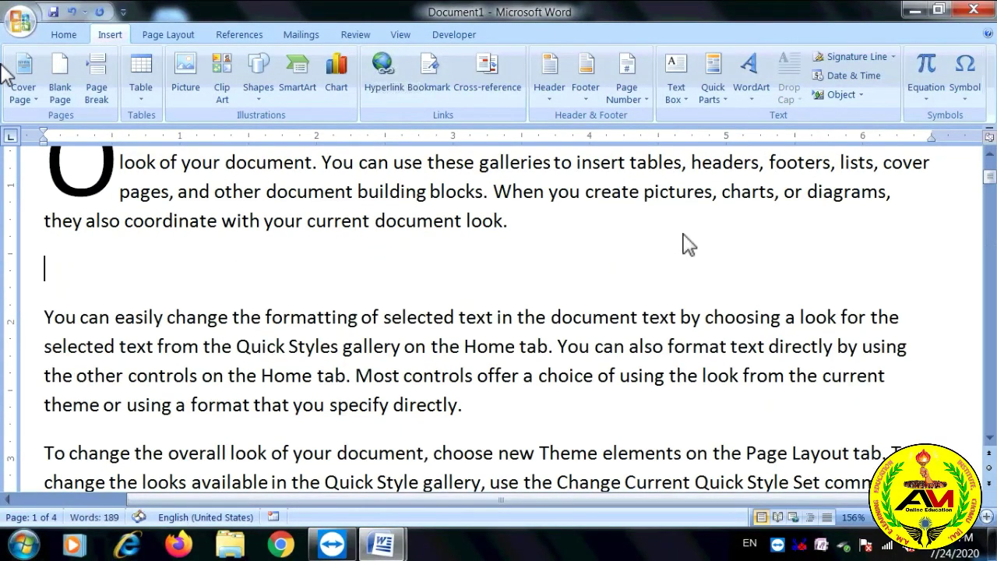
{"action": "left_click", "coordinate": [929, 69]}
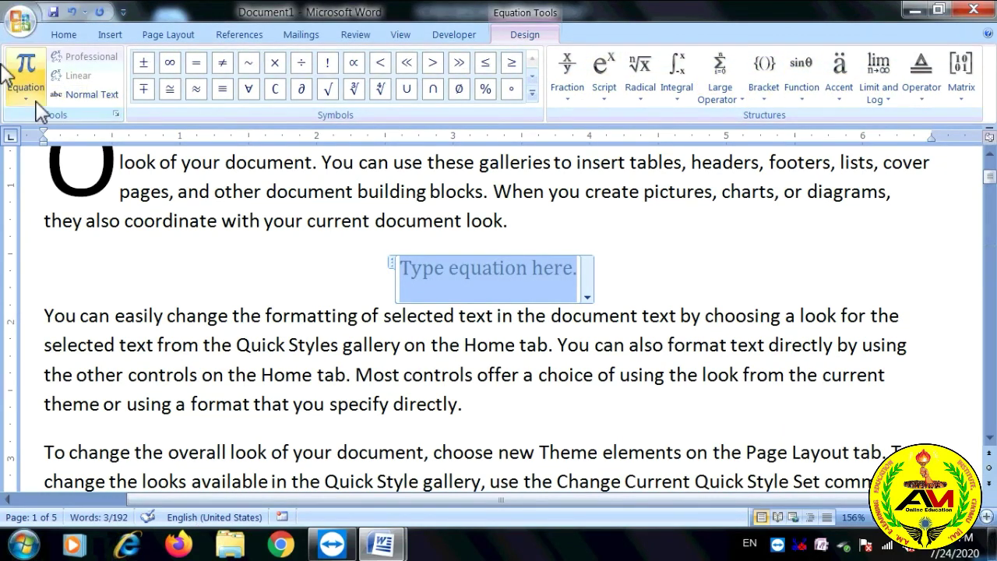
{"action": "left_click", "coordinate": [26, 87]}
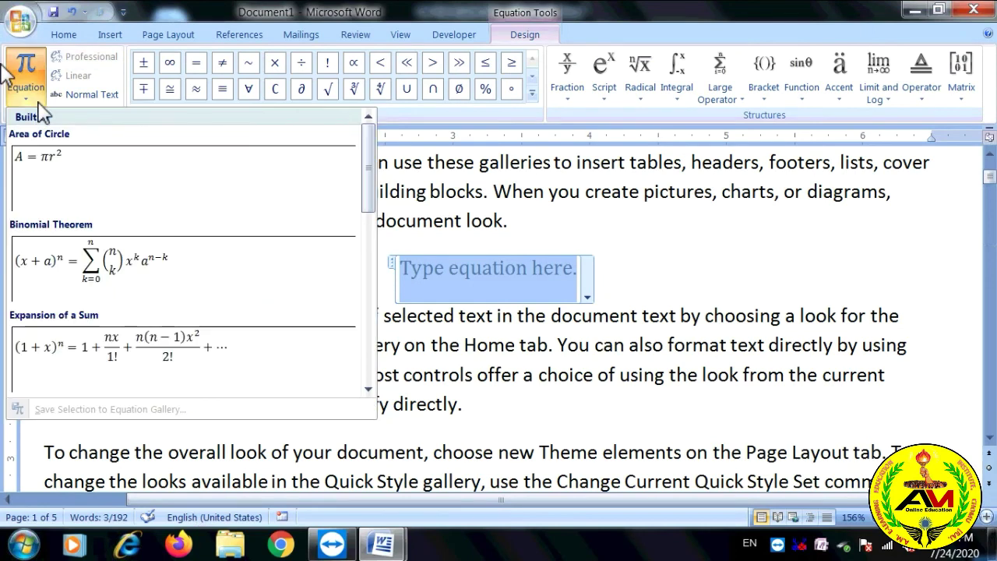
{"action": "left_click", "coordinate": [571, 102]}
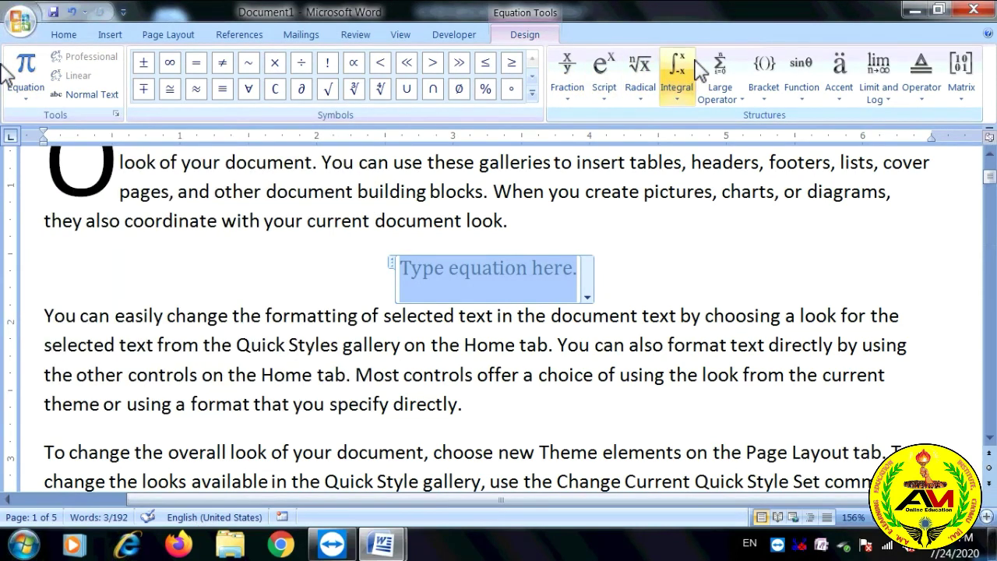
{"action": "left_click", "coordinate": [767, 76]}
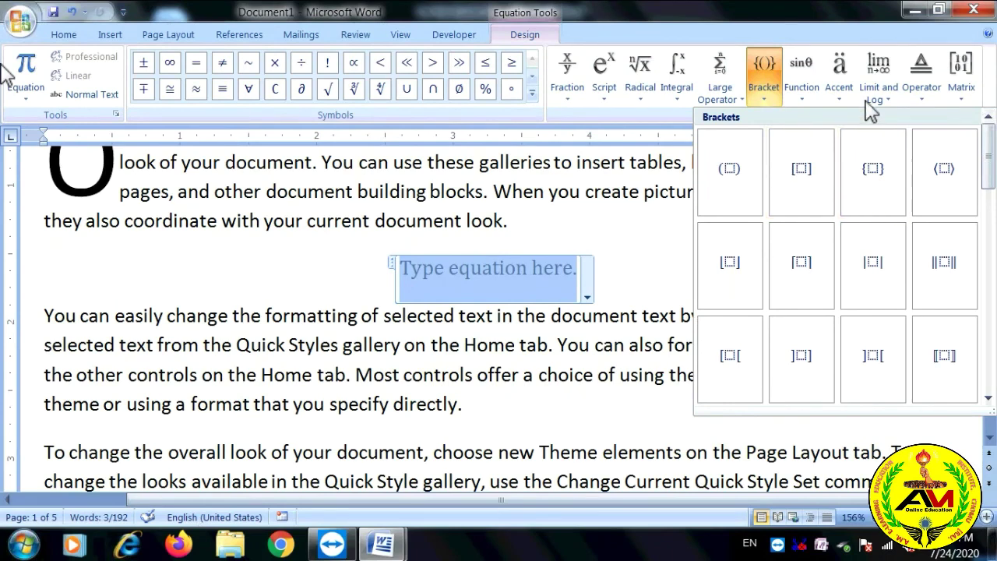
{"action": "left_click", "coordinate": [876, 95]}
{"action": "left_click", "coordinate": [872, 160]}
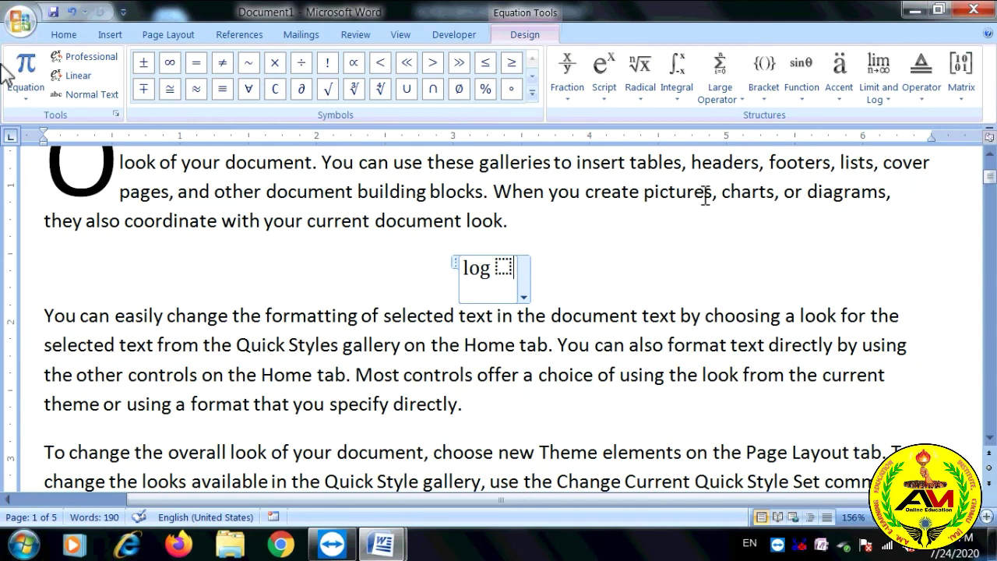
{"action": "left_click", "coordinate": [658, 225]}
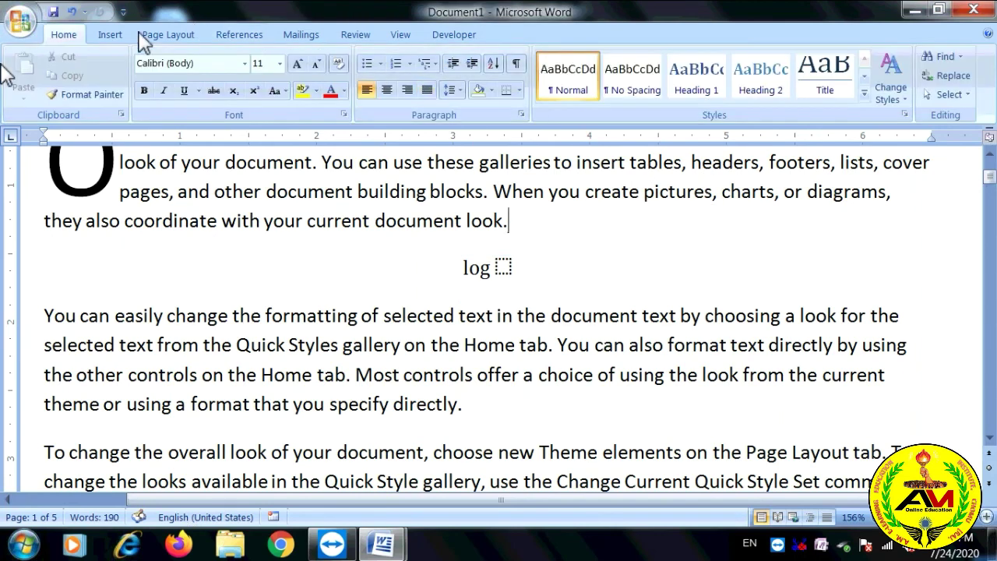
{"action": "left_click", "coordinate": [110, 35]}
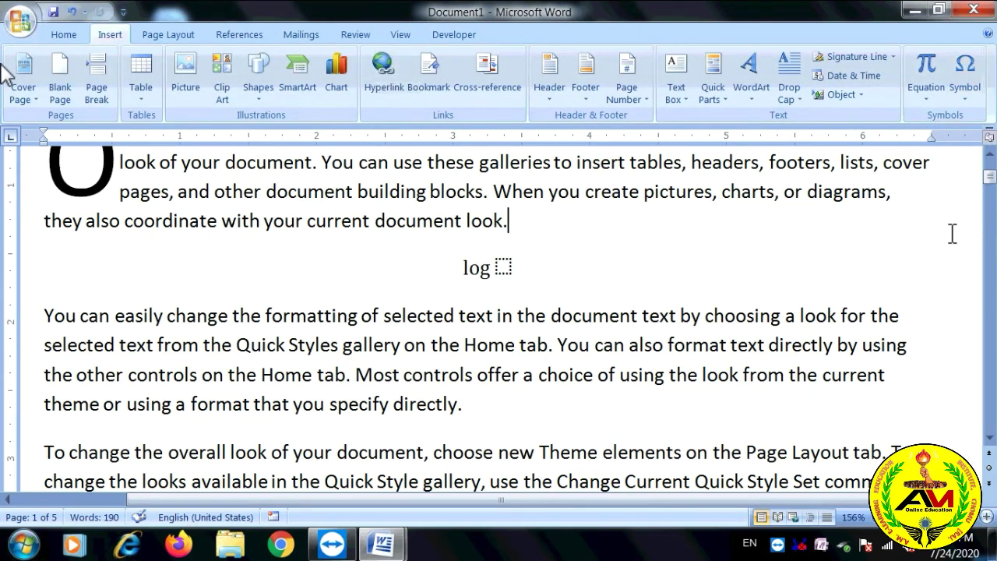
{"action": "key", "text": "Return"}
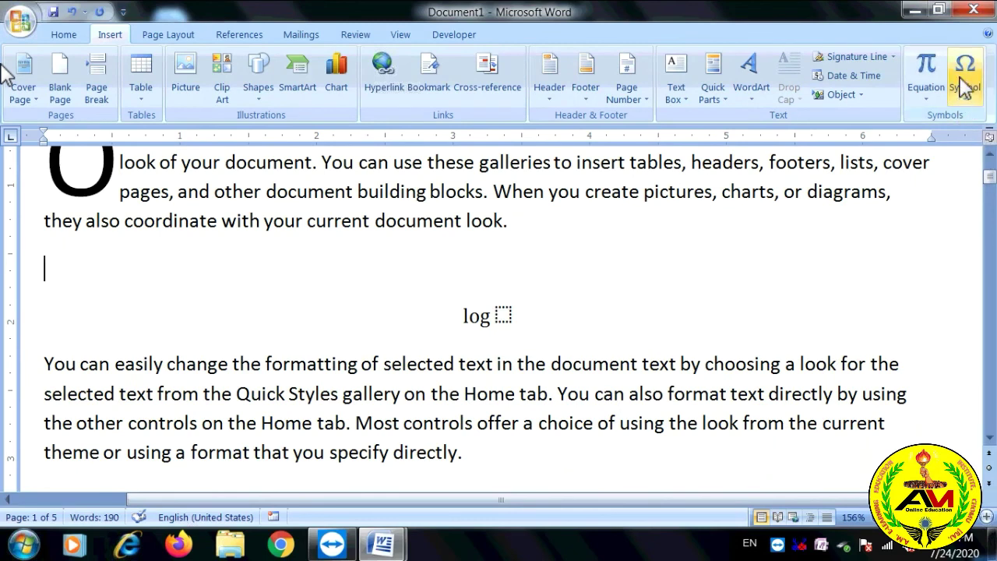
- Insert the ℗ and Ø symbols from the More Symbols dialog above the log equation
{"action": "left_click", "coordinate": [965, 74]}
{"action": "left_click", "coordinate": [929, 226]}
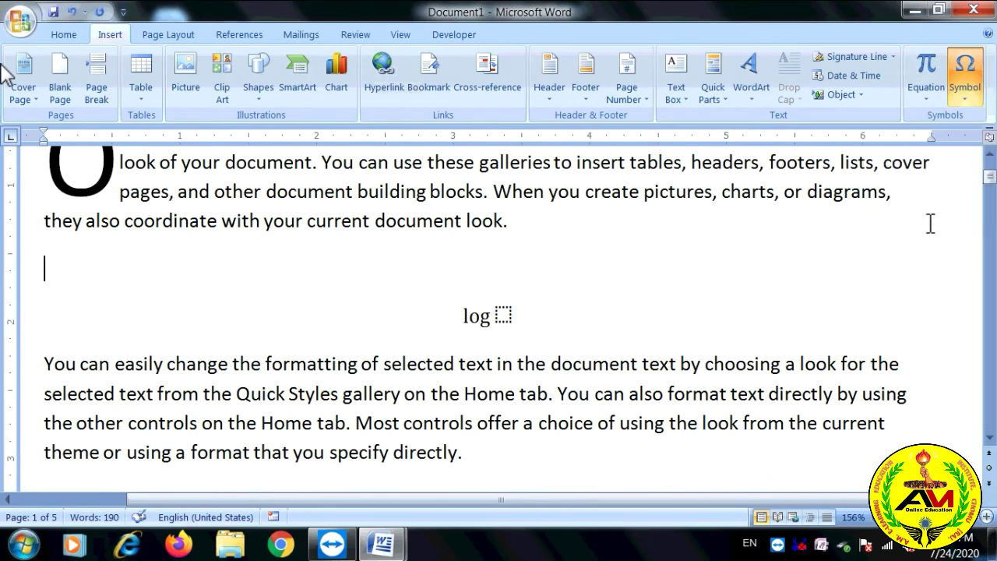
{"action": "left_click_drag", "start_coordinate": [703, 212], "coordinate": [705, 247]}
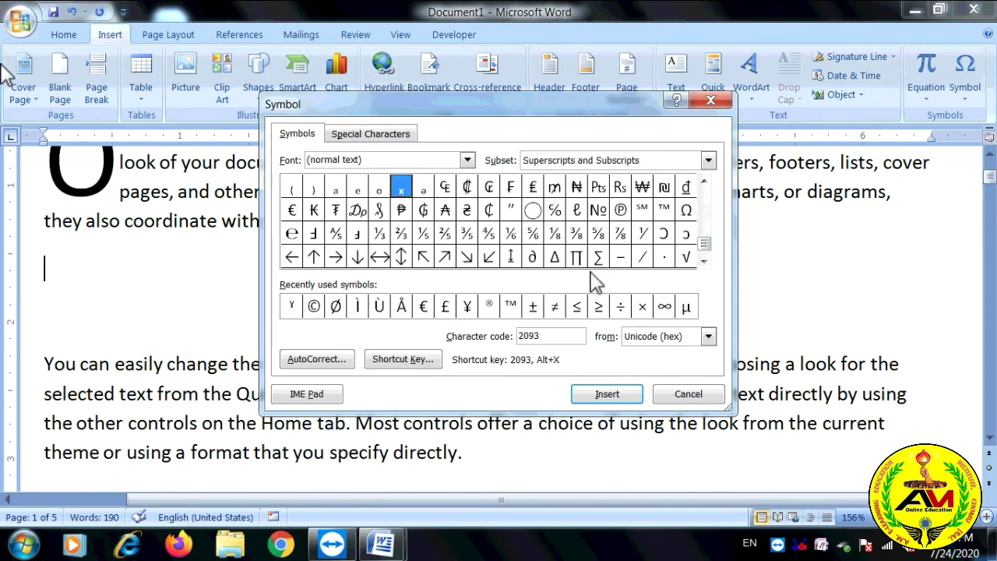
{"action": "left_click", "coordinate": [621, 210]}
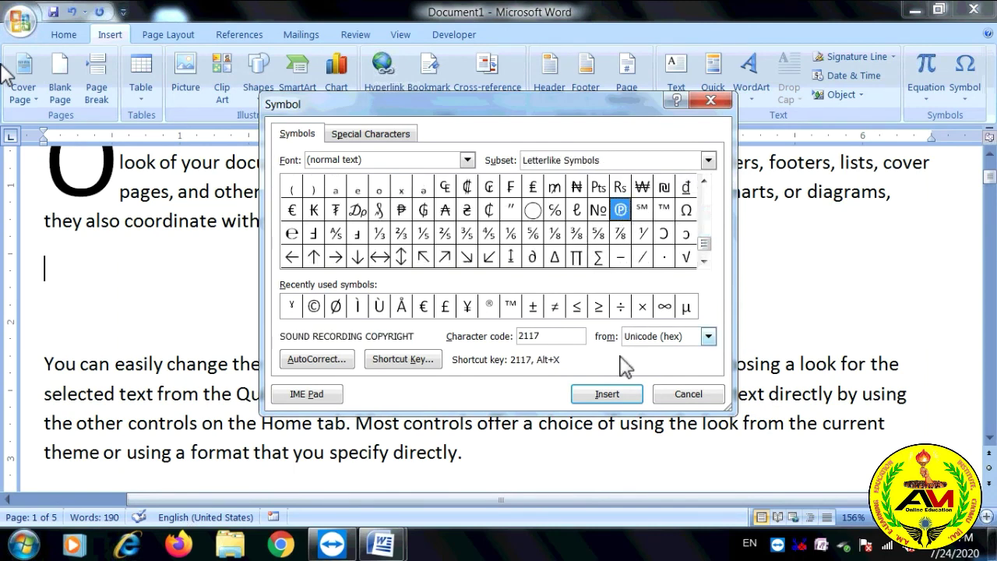
{"action": "left_click", "coordinate": [606, 393]}
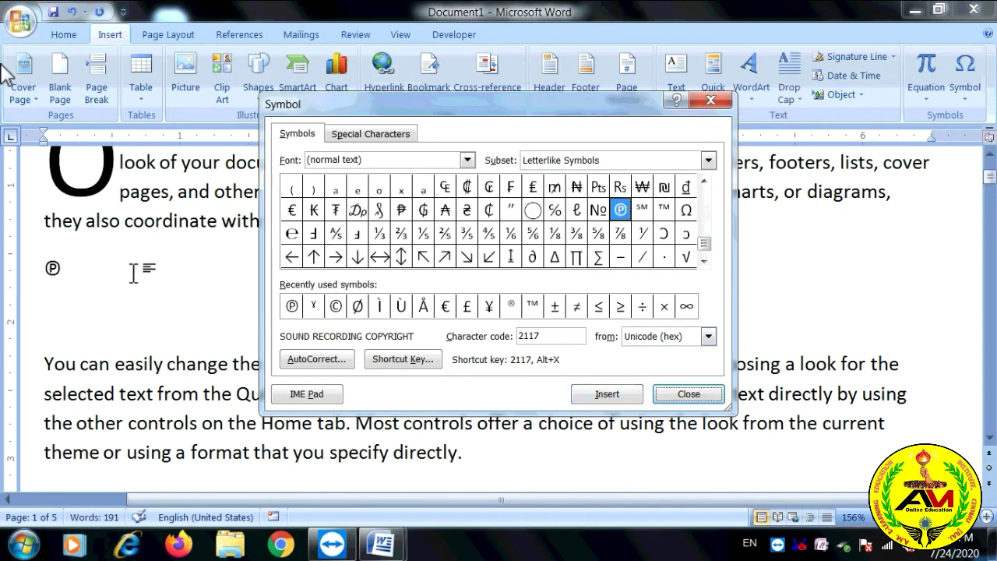
{"action": "left_click", "coordinate": [357, 306]}
{"action": "left_click", "coordinate": [607, 393]}
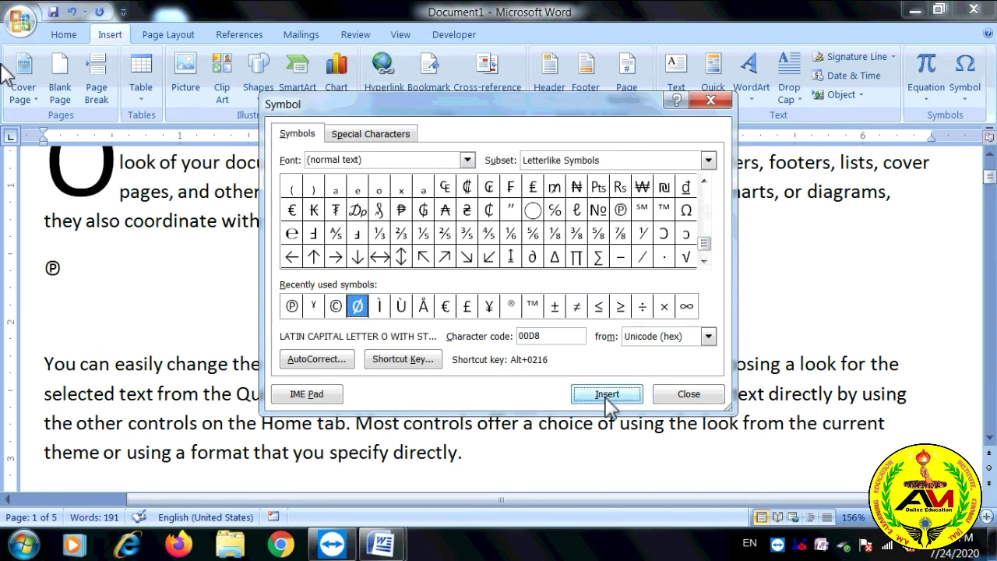
- Add the © copyright sign after ℗Ø, then close the Symbol dialog
{"action": "left_click", "coordinate": [466, 160]}
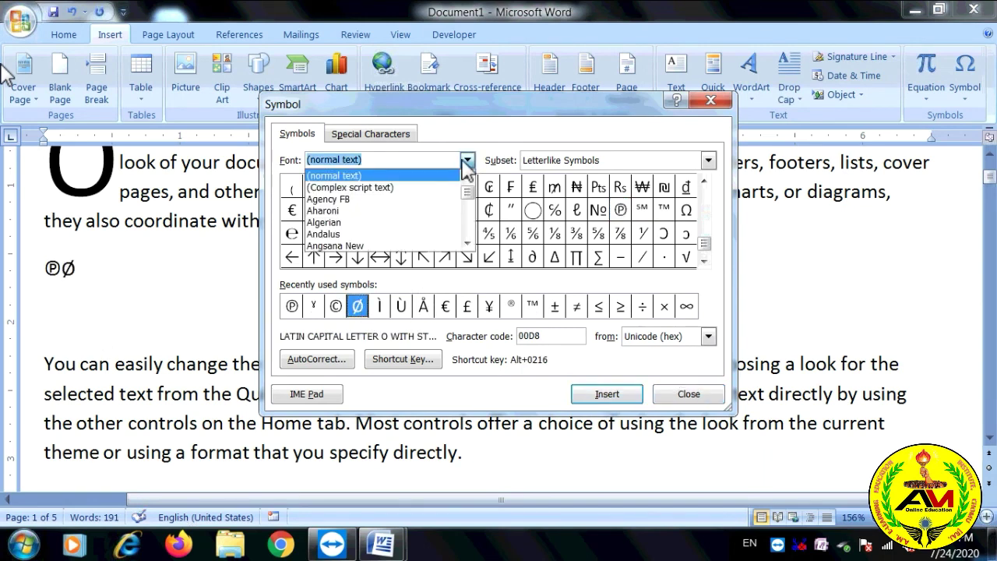
{"action": "left_click", "coordinate": [382, 208]}
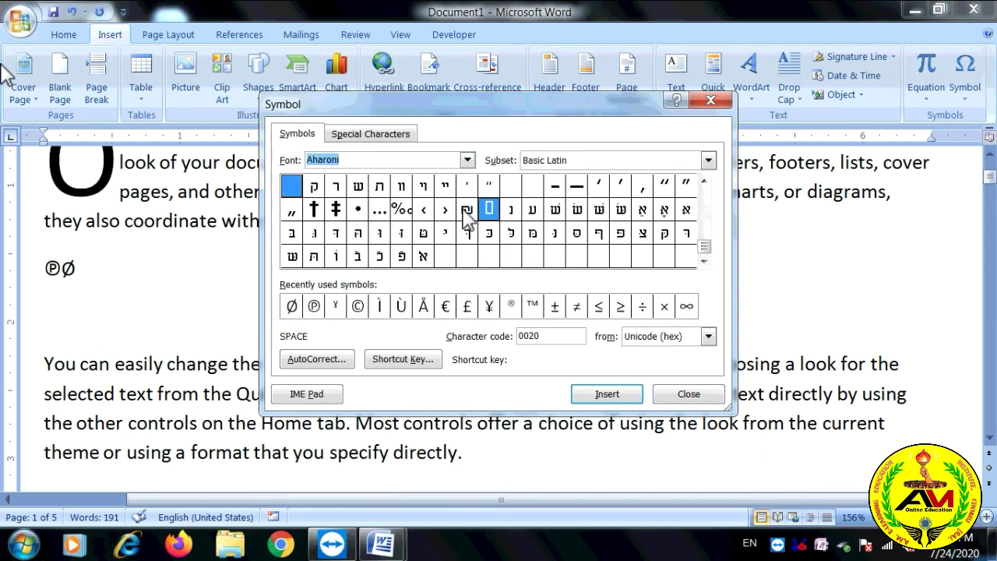
{"action": "left_click", "coordinate": [705, 251]}
{"action": "left_click", "coordinate": [365, 302]}
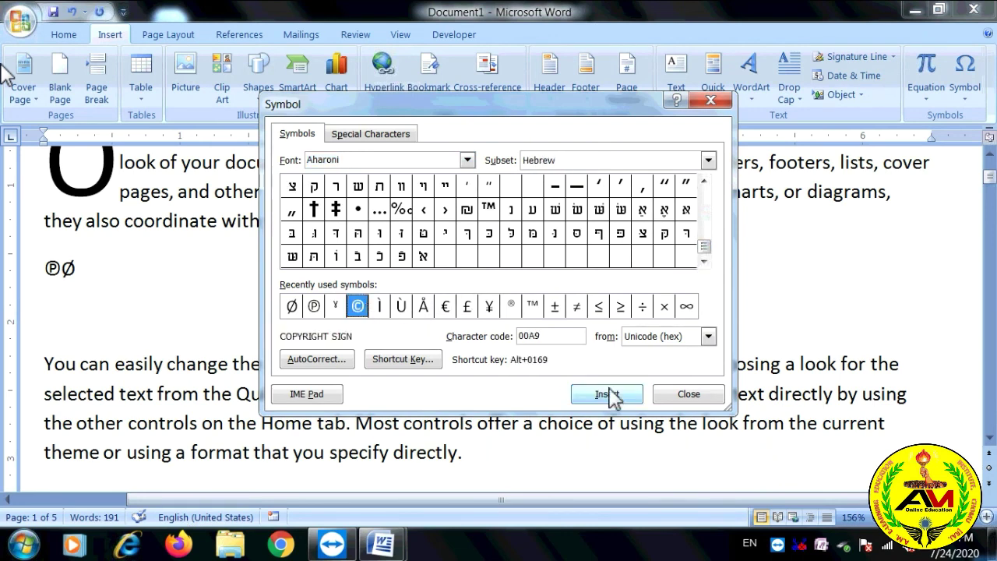
{"action": "left_click", "coordinate": [612, 395]}
{"action": "left_click", "coordinate": [711, 100]}
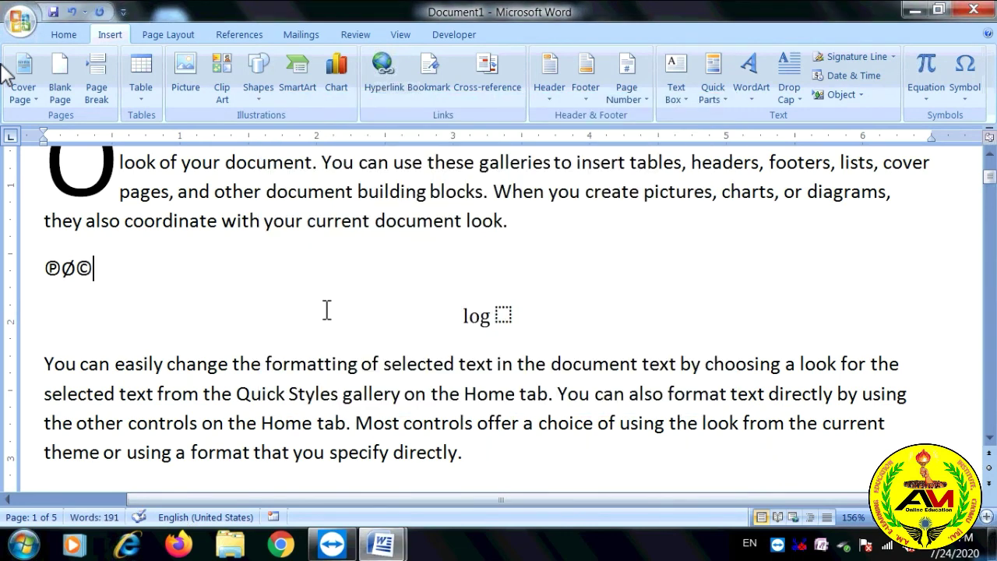